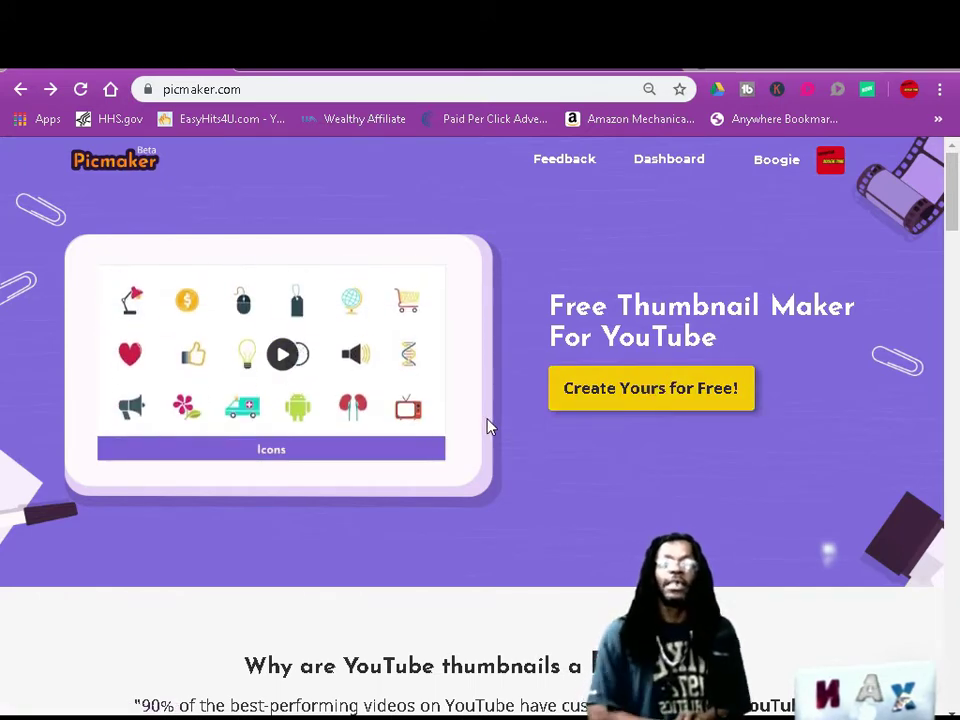
- Start a new YouTube thumbnail project from the homepage and dismiss the tutorial video
{"action": "scroll", "coordinate": [490, 427], "scroll_direction": "down", "scroll_amount": 3}
{"action": "scroll", "coordinate": [490, 427], "scroll_direction": "up", "scroll_amount": 3}
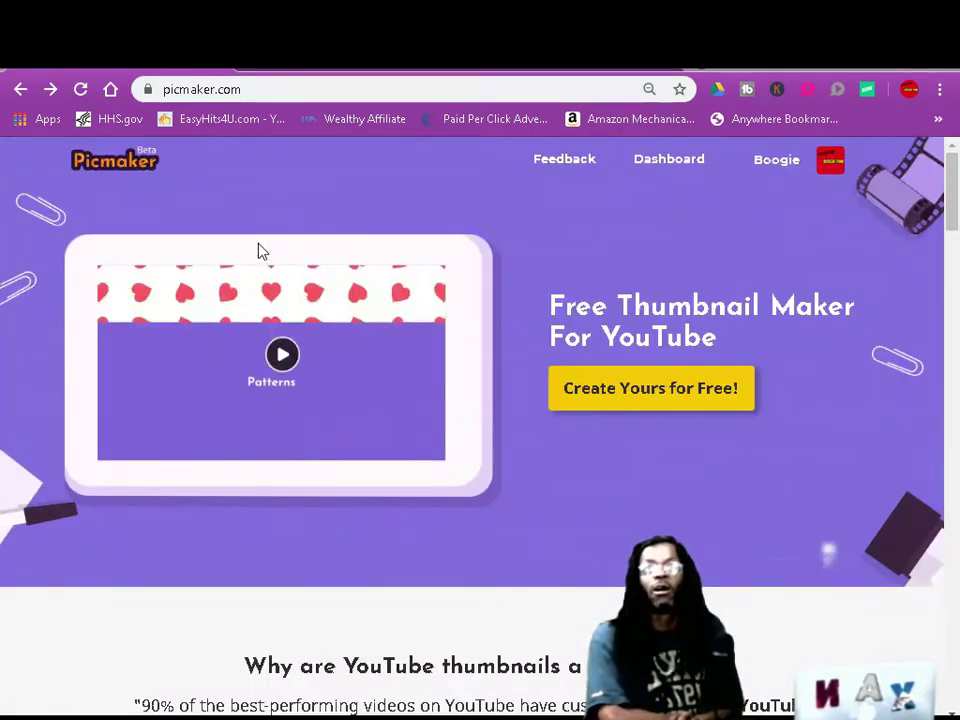
{"action": "scroll", "coordinate": [531, 327], "scroll_direction": "down", "scroll_amount": 8}
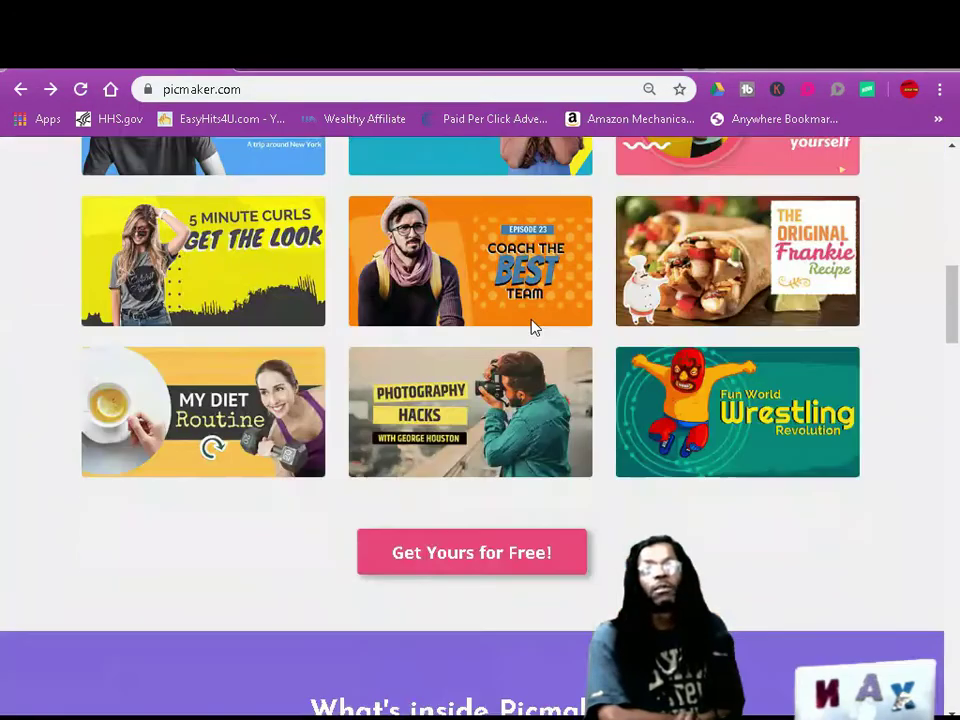
{"action": "scroll", "coordinate": [531, 327], "scroll_direction": "up", "scroll_amount": 8}
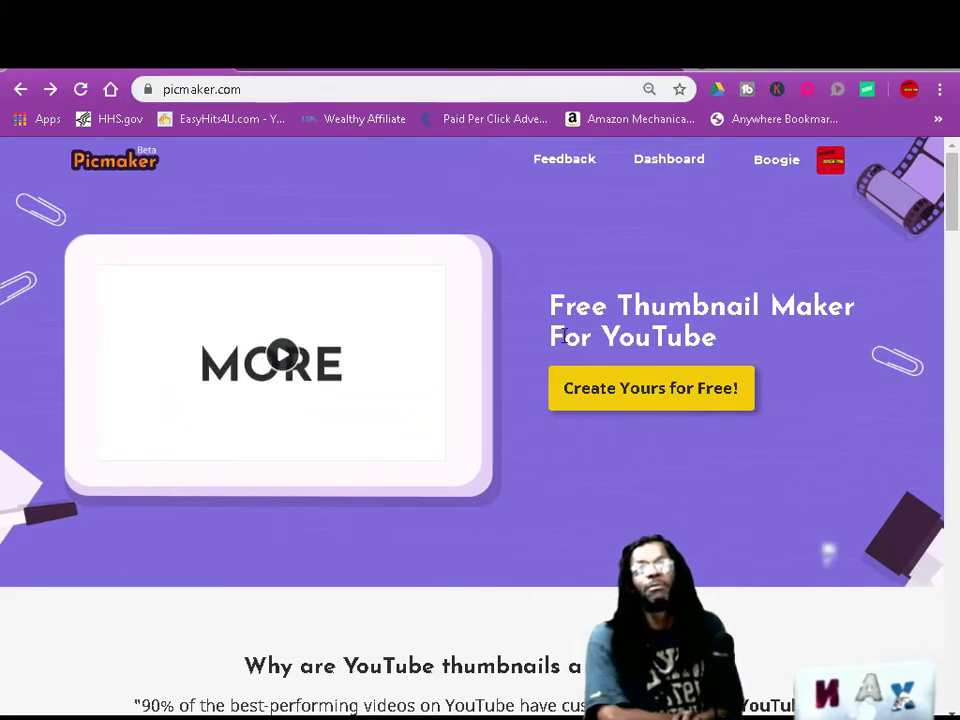
{"action": "left_click", "coordinate": [664, 404]}
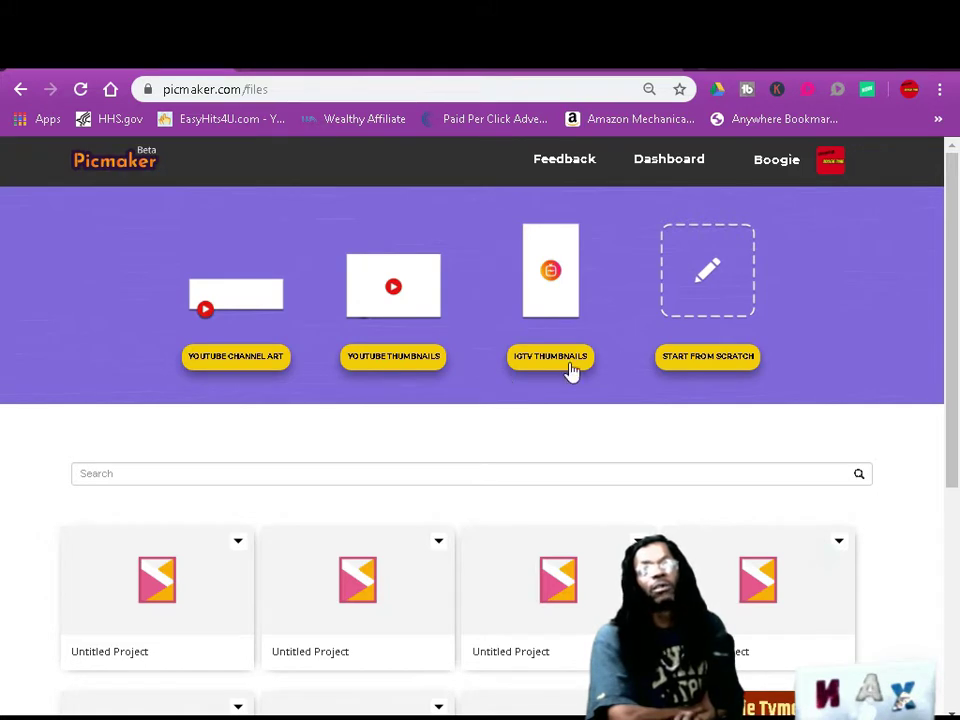
{"action": "left_click", "coordinate": [391, 372]}
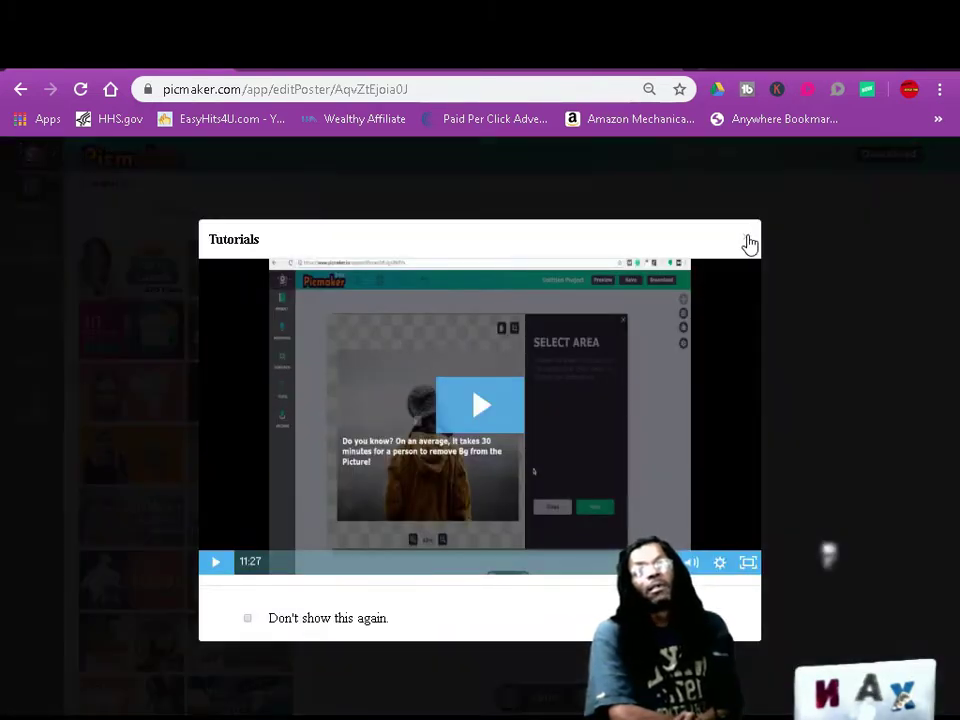
{"action": "left_click", "coordinate": [749, 242]}
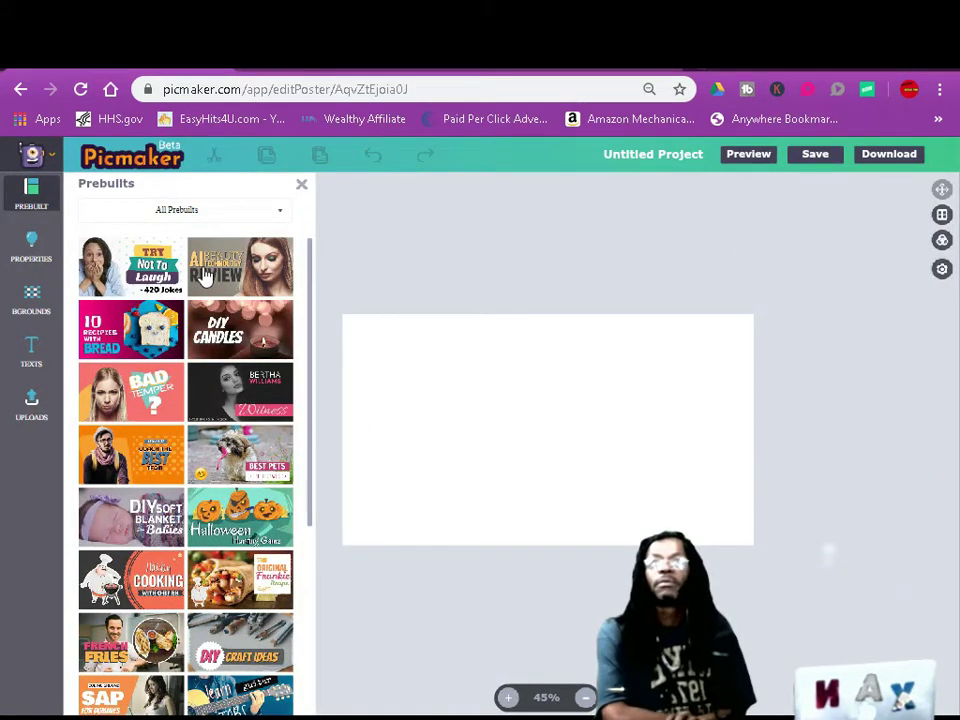
- Examine the prebuilt templates, the property categories, the colour and gradient backgrounds, and the ready-made text designs
{"action": "scroll", "coordinate": [206, 381], "scroll_direction": "down", "scroll_amount": 1}
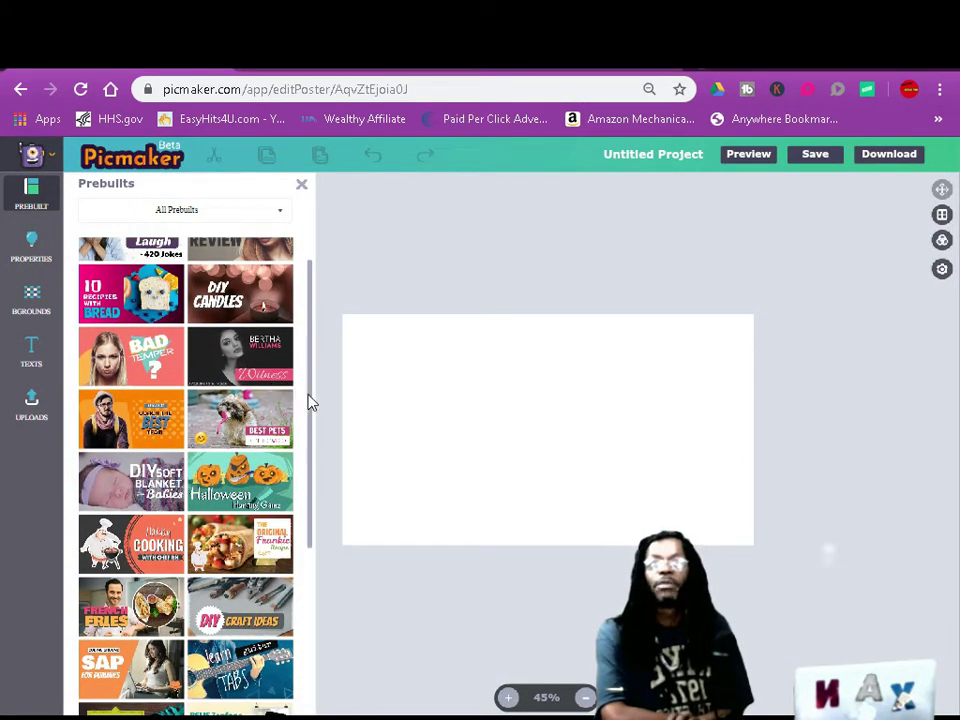
{"action": "left_click_drag", "start_coordinate": [310, 403], "coordinate": [330, 420]}
{"action": "scroll", "coordinate": [190, 335], "scroll_direction": "up", "scroll_amount": 3}
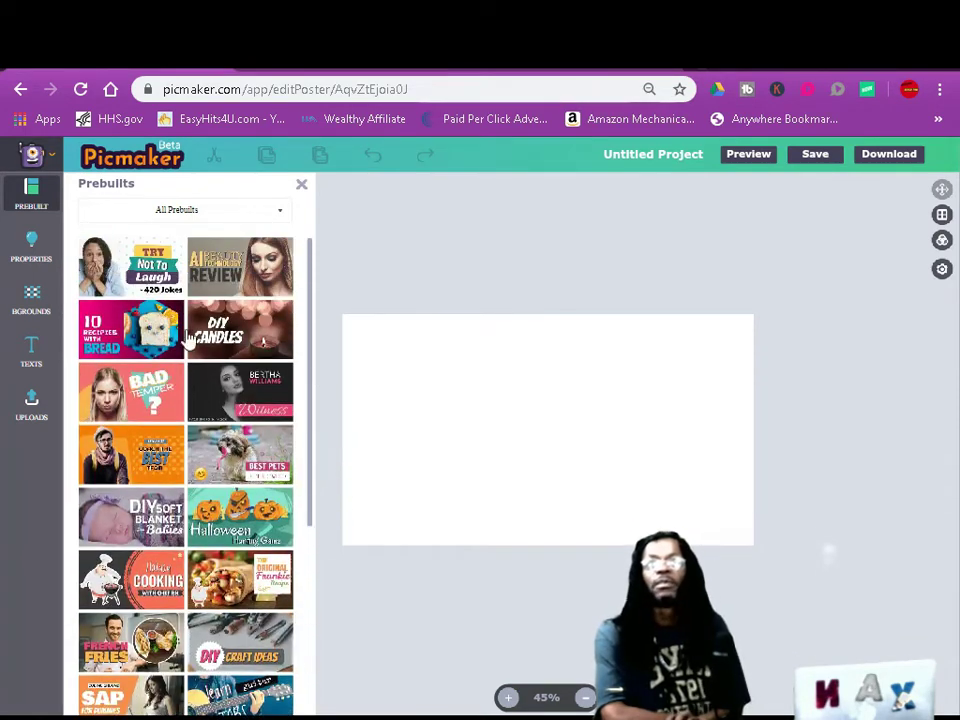
{"action": "left_click", "coordinate": [32, 250]}
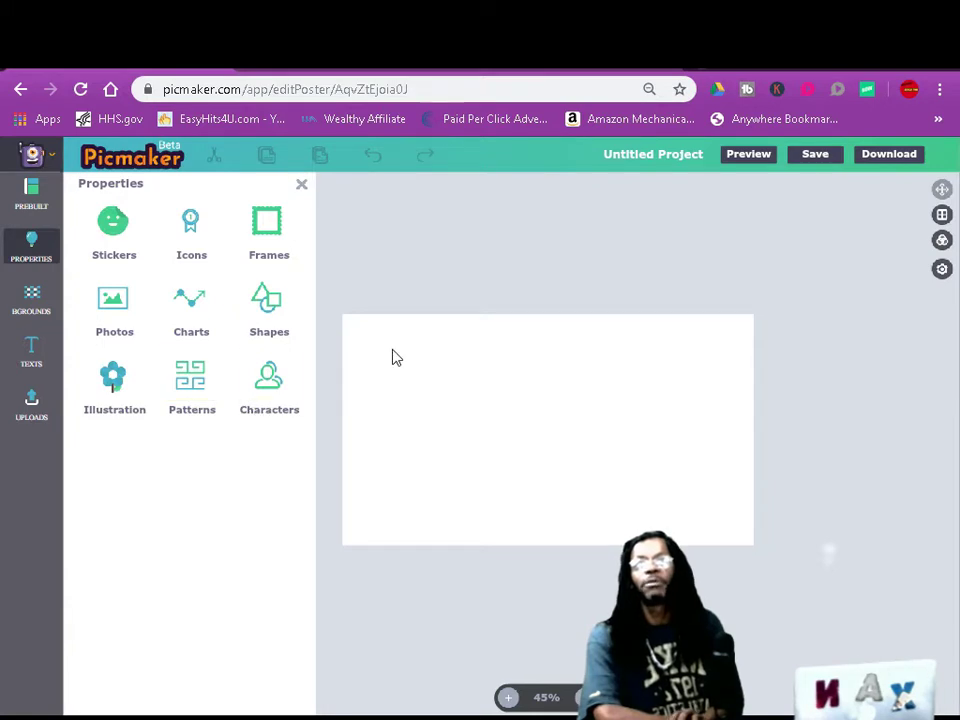
{"action": "left_click", "coordinate": [22, 312]}
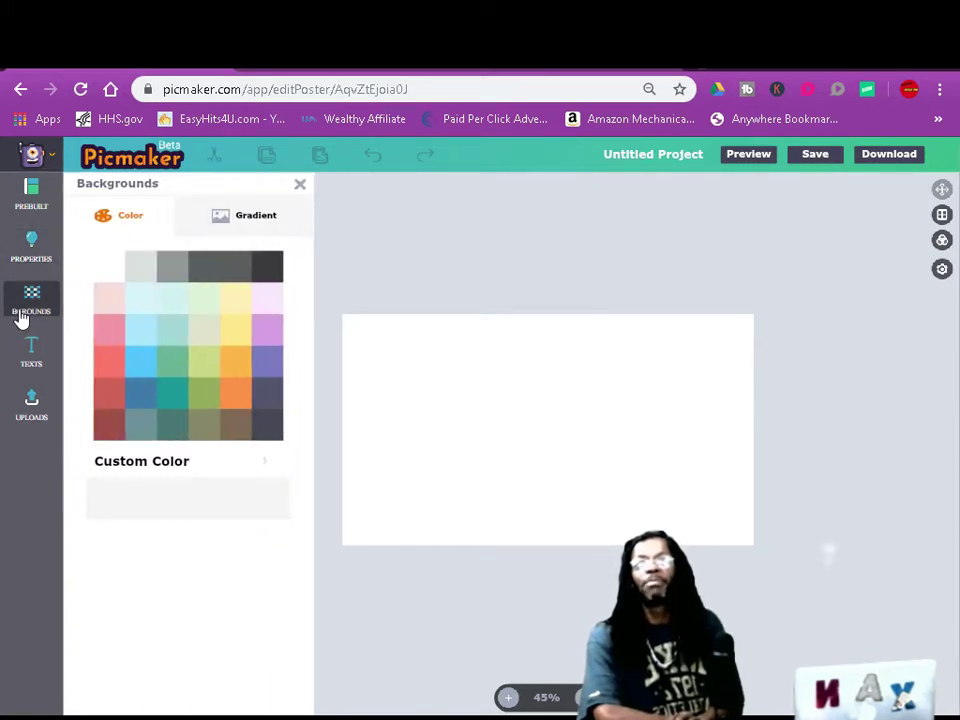
{"action": "left_click", "coordinate": [261, 221]}
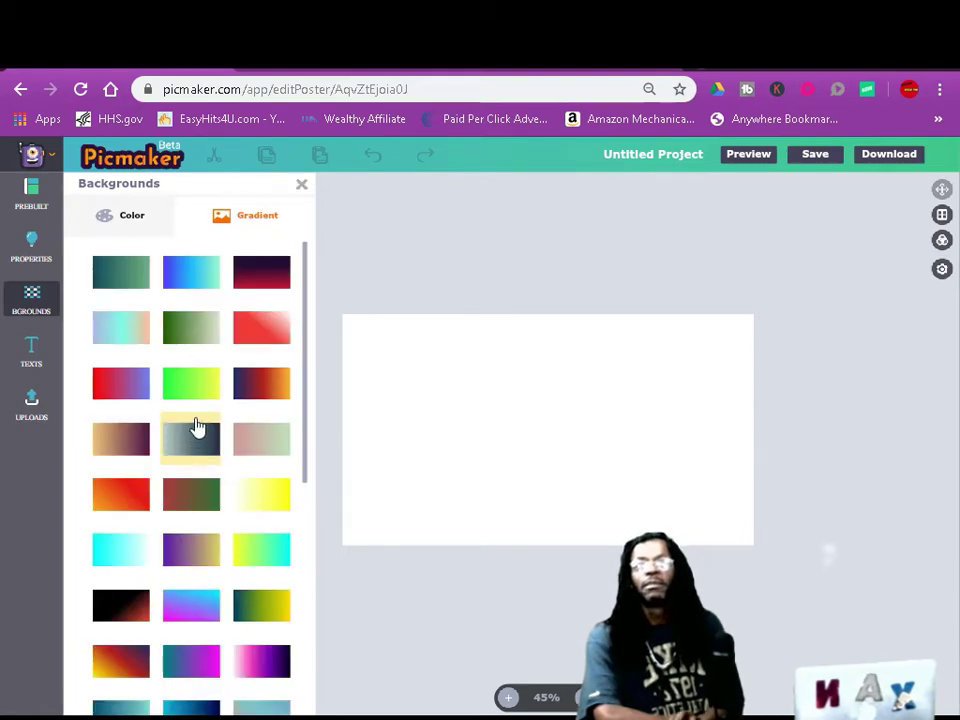
{"action": "scroll", "coordinate": [193, 429], "scroll_direction": "down", "scroll_amount": 10}
{"action": "left_click", "coordinate": [28, 362]}
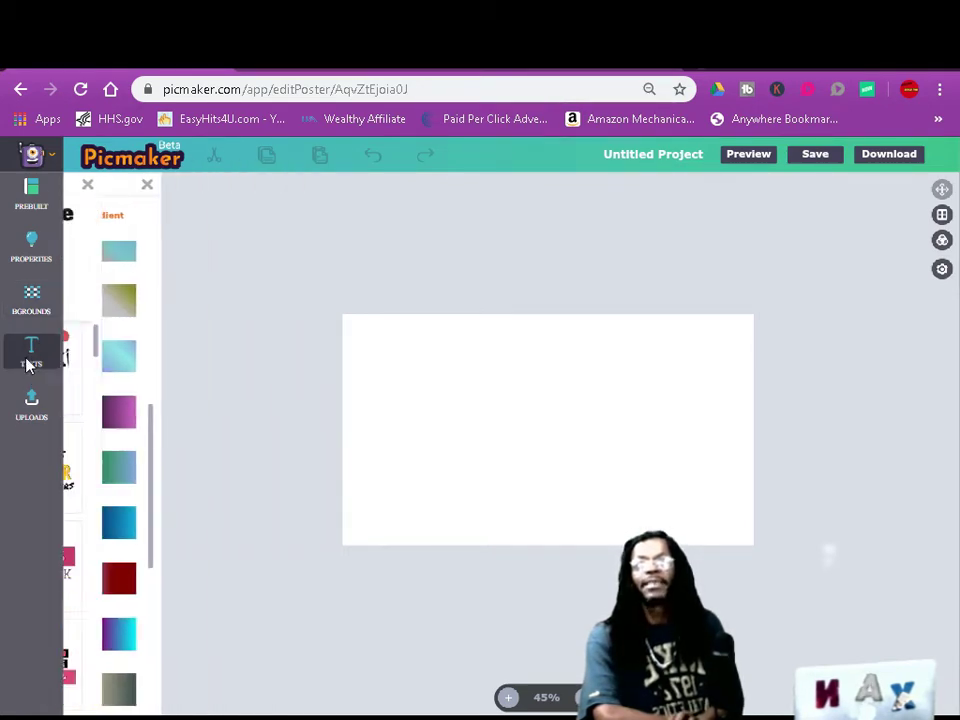
{"action": "scroll", "coordinate": [228, 335], "scroll_direction": "down", "scroll_amount": 15}
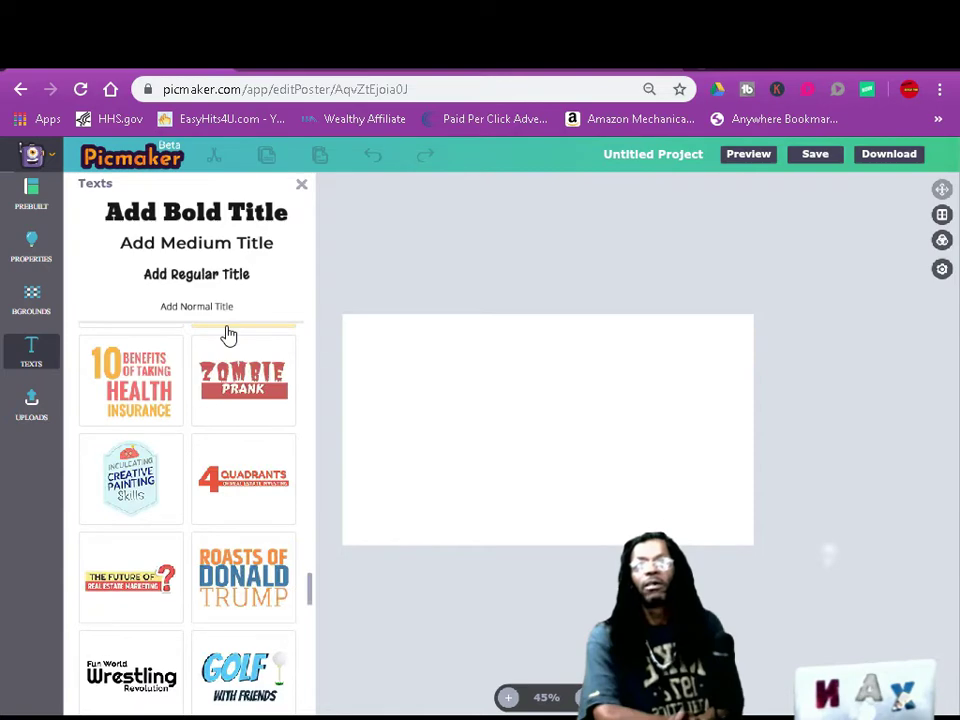
{"action": "scroll", "coordinate": [228, 335], "scroll_direction": "up", "scroll_amount": 3}
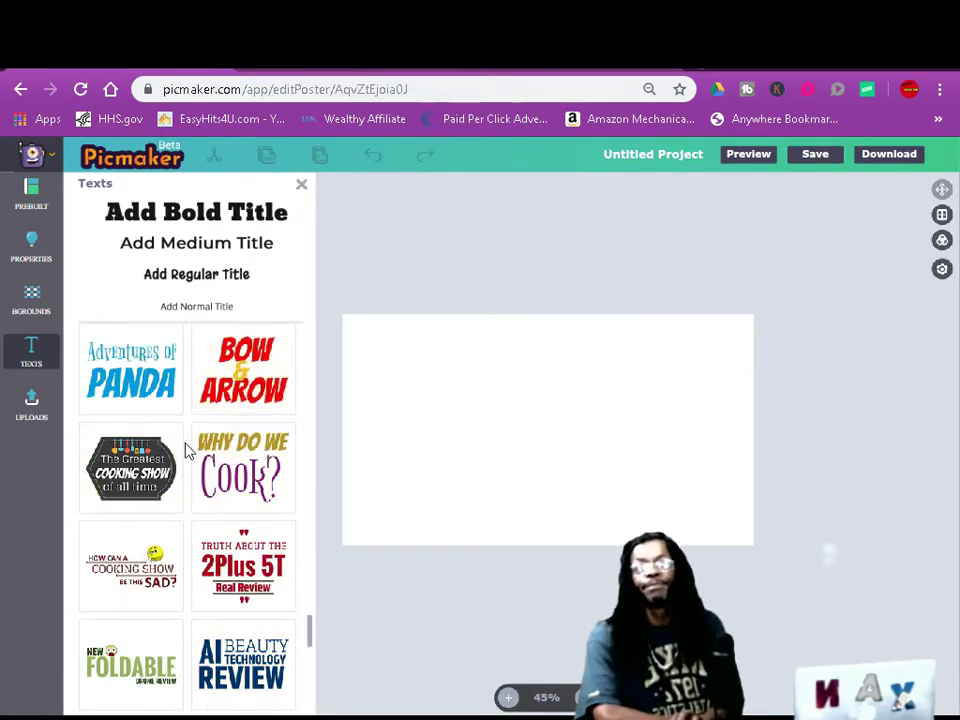
{"action": "scroll", "coordinate": [185, 450], "scroll_direction": "down", "scroll_amount": 3}
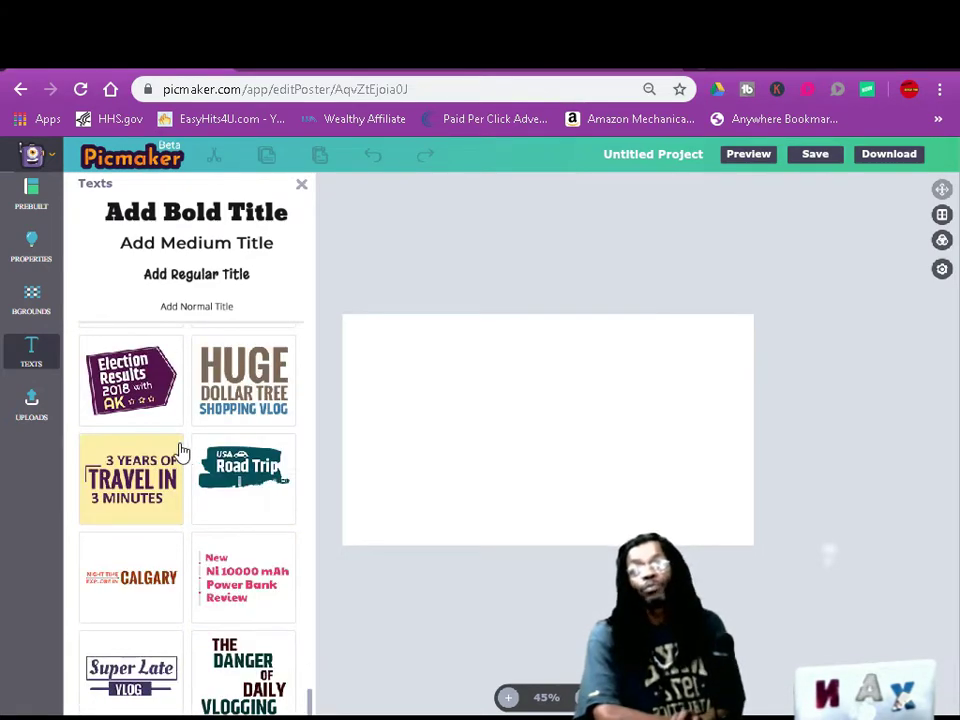
- Place the uploaded photo of the child in the safety vest on the canvas and enlarge it to about the full canvas height
{"action": "left_click", "coordinate": [35, 416]}
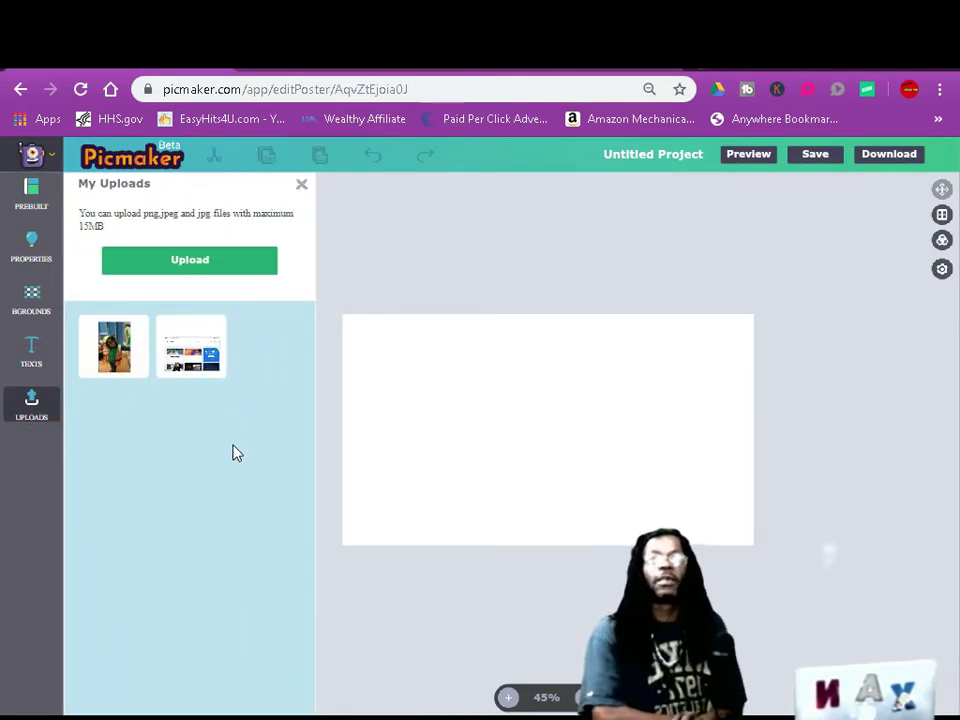
{"action": "left_click", "coordinate": [113, 350]}
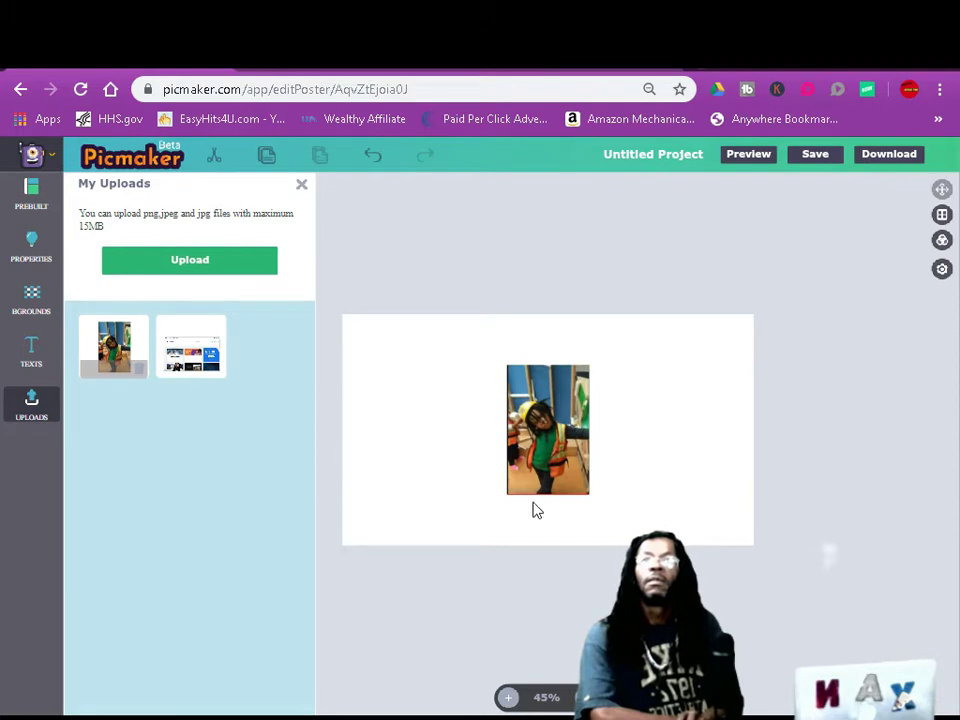
{"action": "left_click", "coordinate": [587, 492]}
{"action": "left_click_drag", "start_coordinate": [588, 494], "coordinate": [649, 529]}
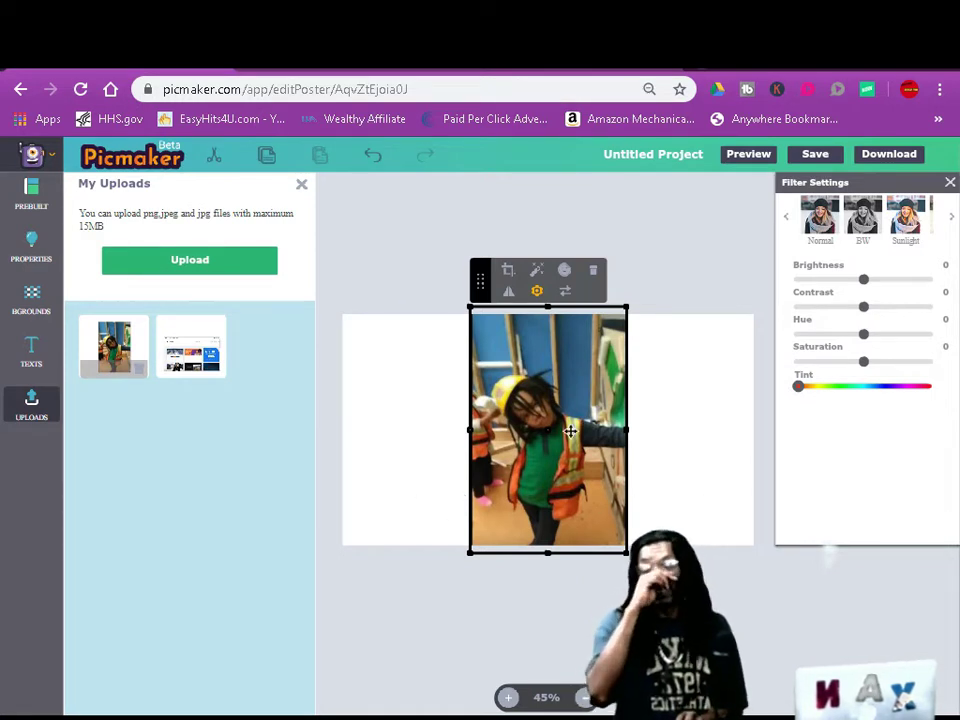
- Remove the photo's background with automatic background removal, deselecting the second person and the tie so only the main person is kept
{"action": "left_click", "coordinate": [536, 290]}
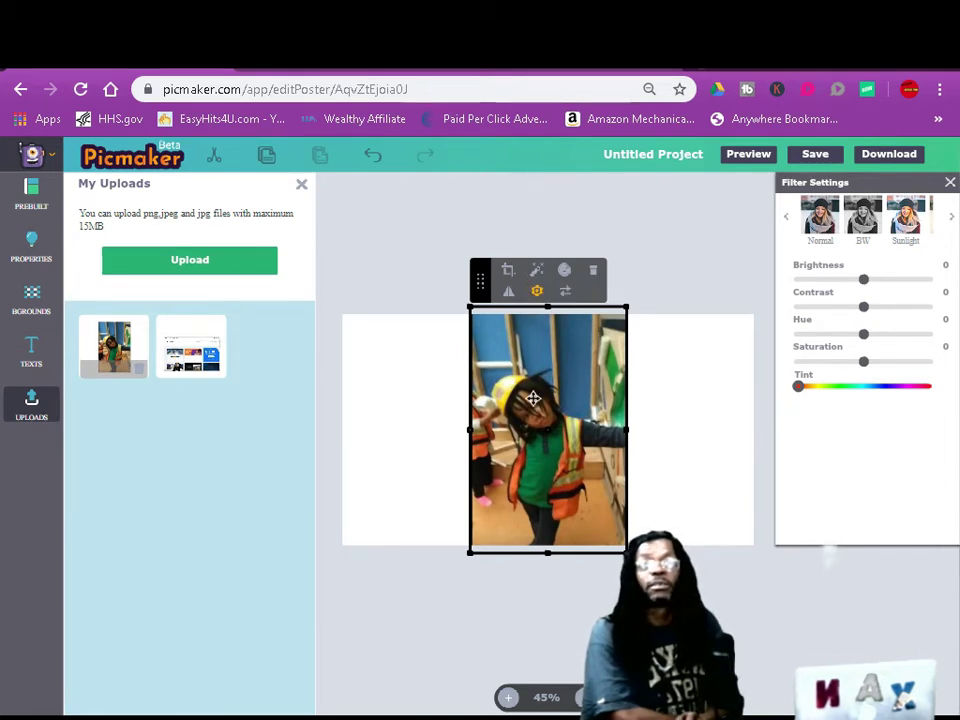
{"action": "left_click", "coordinate": [537, 272]}
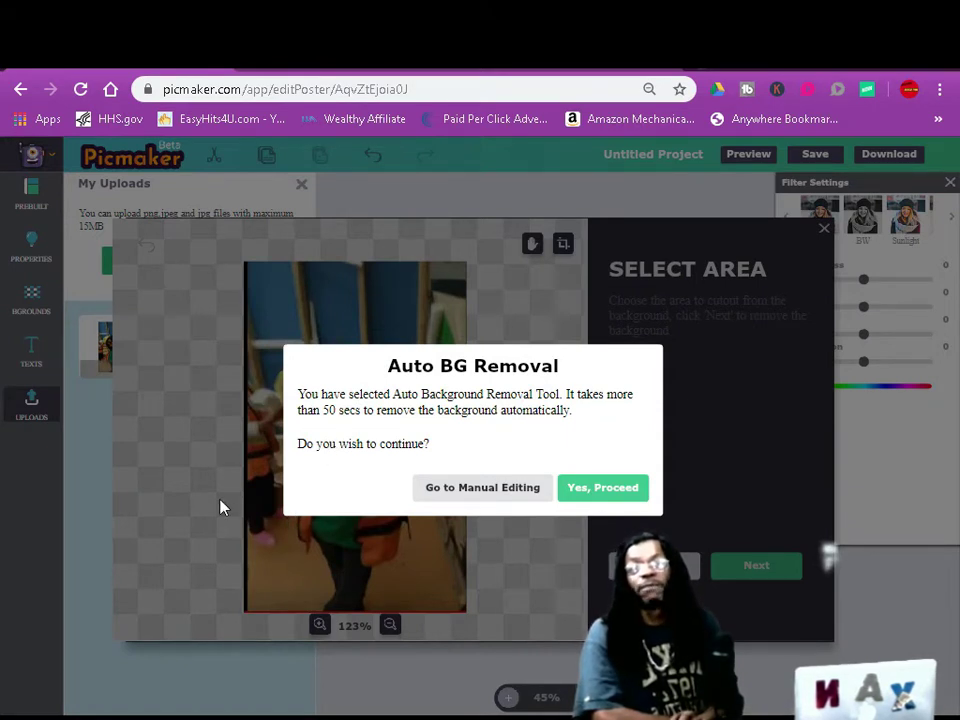
{"action": "left_click", "coordinate": [588, 490]}
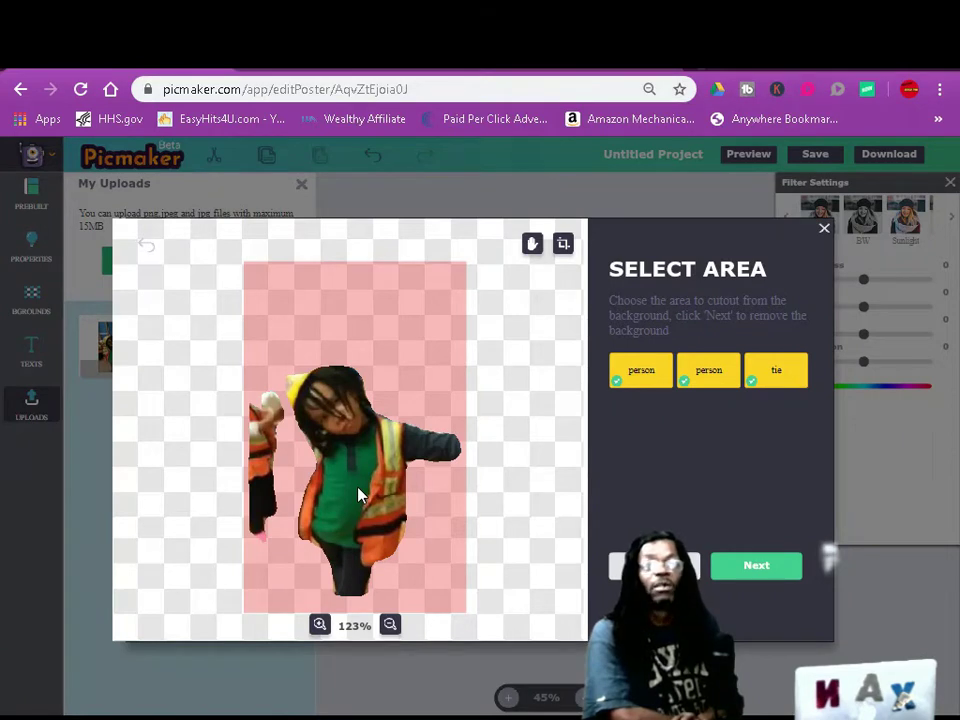
{"action": "left_click", "coordinate": [716, 378]}
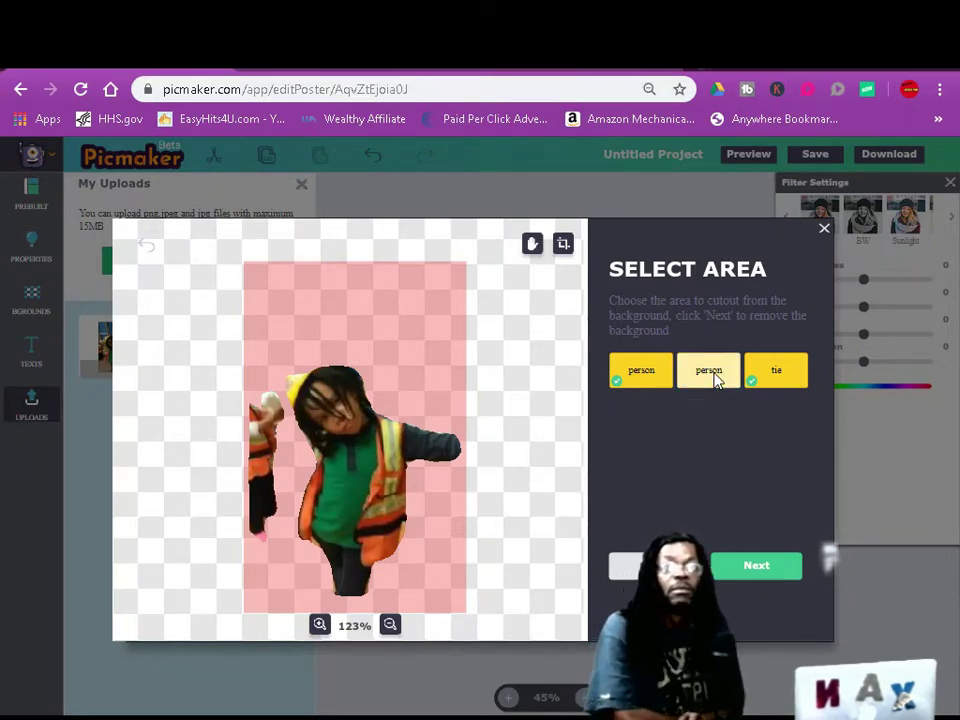
{"action": "left_click", "coordinate": [772, 378]}
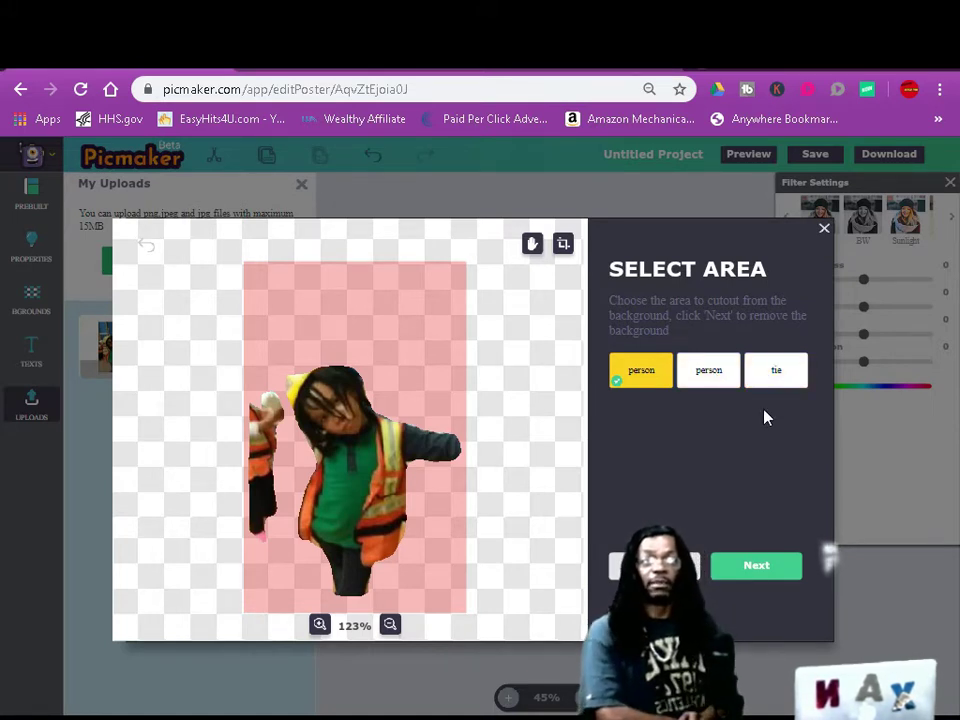
{"action": "left_click", "coordinate": [757, 568]}
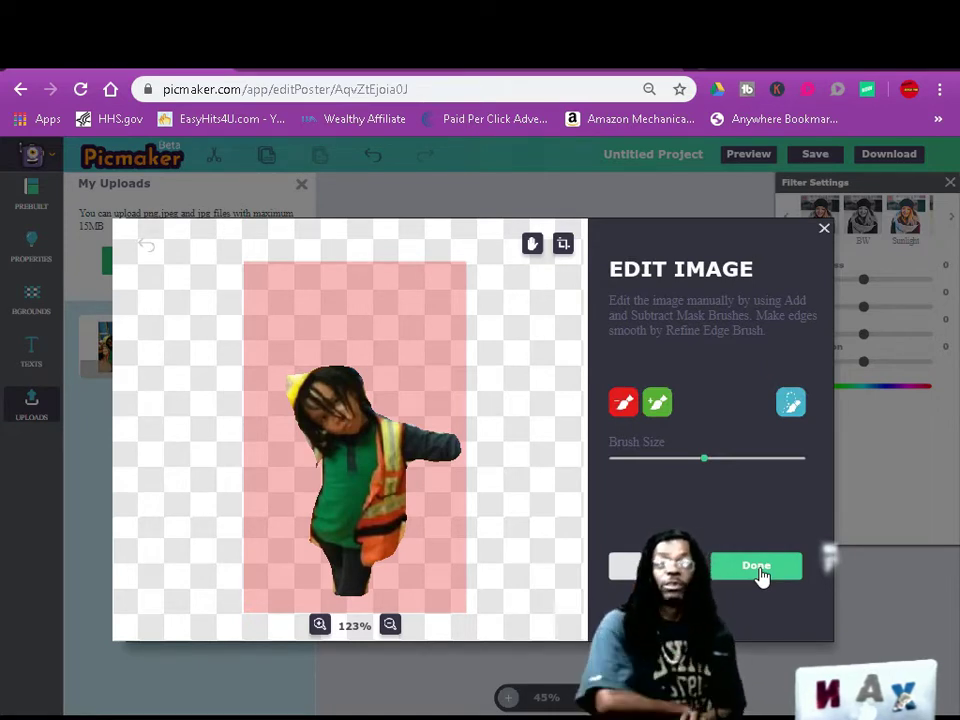
{"action": "left_click", "coordinate": [760, 570]}
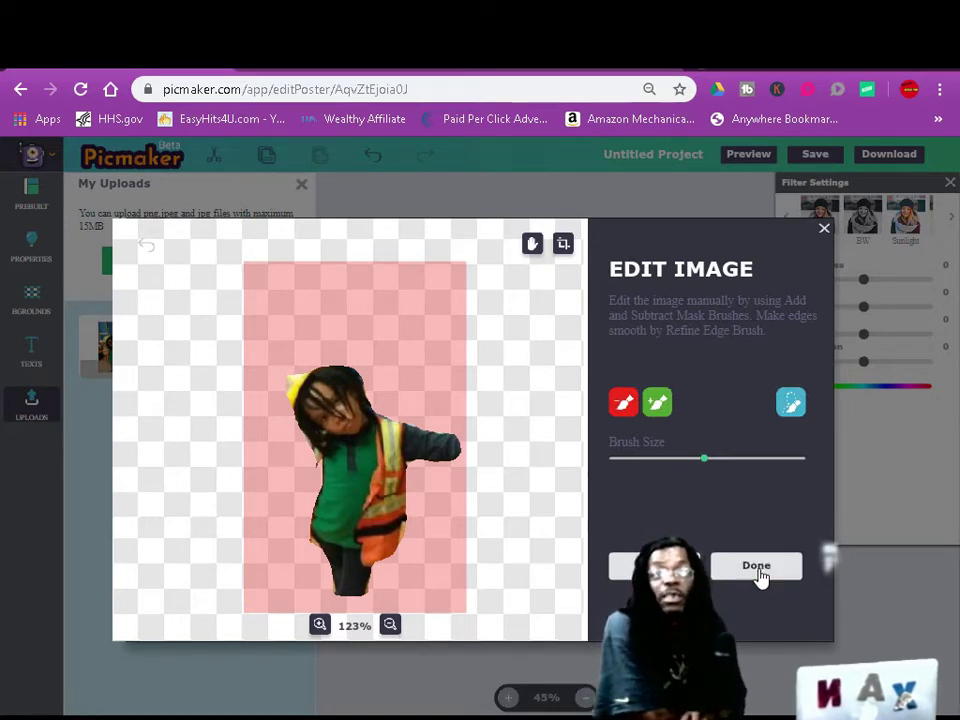
- Restore the missing part of the yellow hard hat with the Add Mask brush, reduce the Subtract Mask brush size and apply the cutout
{"action": "left_click", "coordinate": [658, 404]}
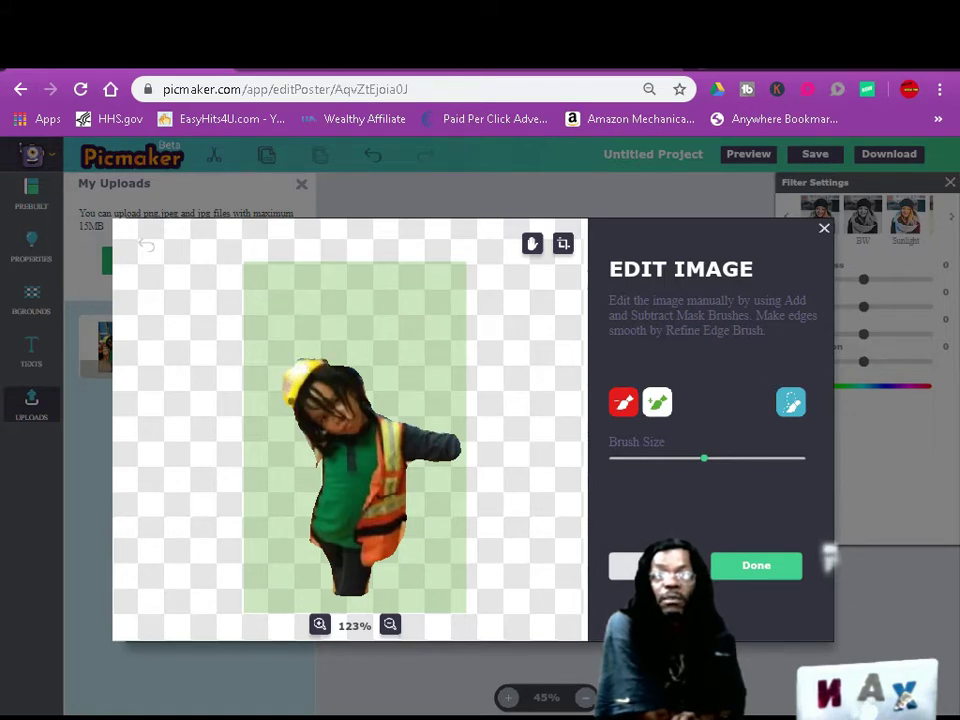
{"action": "left_click", "coordinate": [620, 403]}
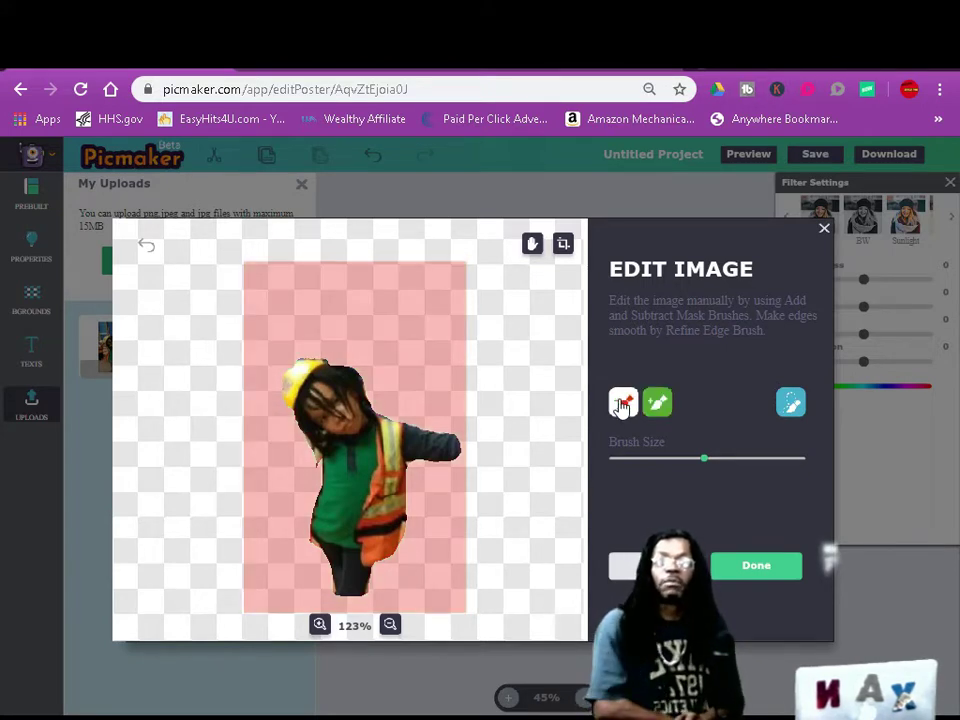
{"action": "left_click_drag", "start_coordinate": [703, 460], "coordinate": [626, 477]}
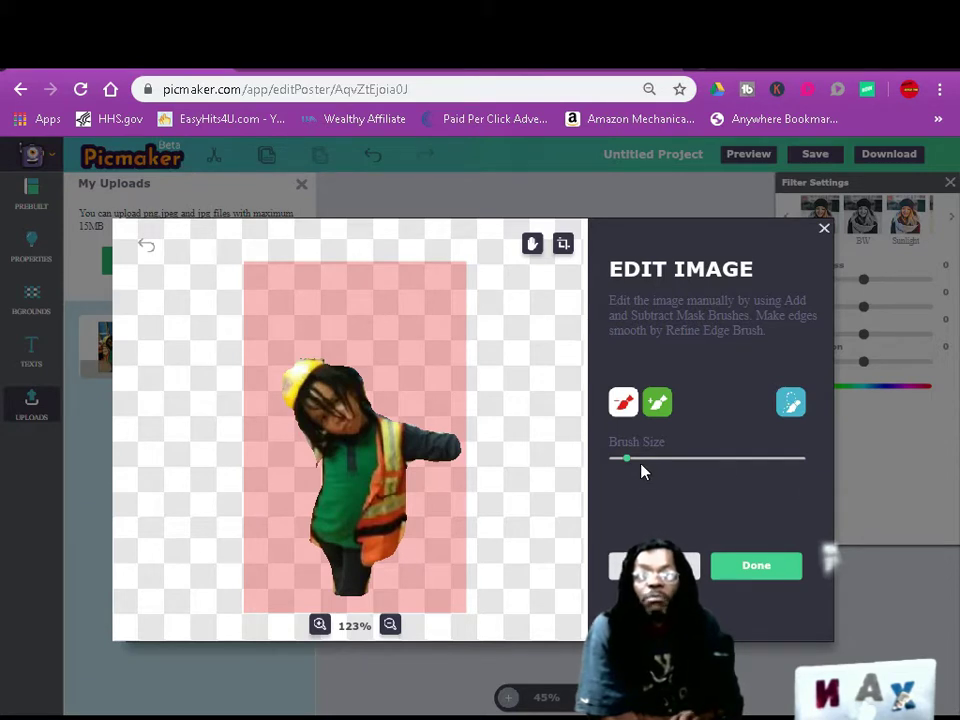
{"action": "left_click_drag", "start_coordinate": [627, 460], "coordinate": [664, 465]}
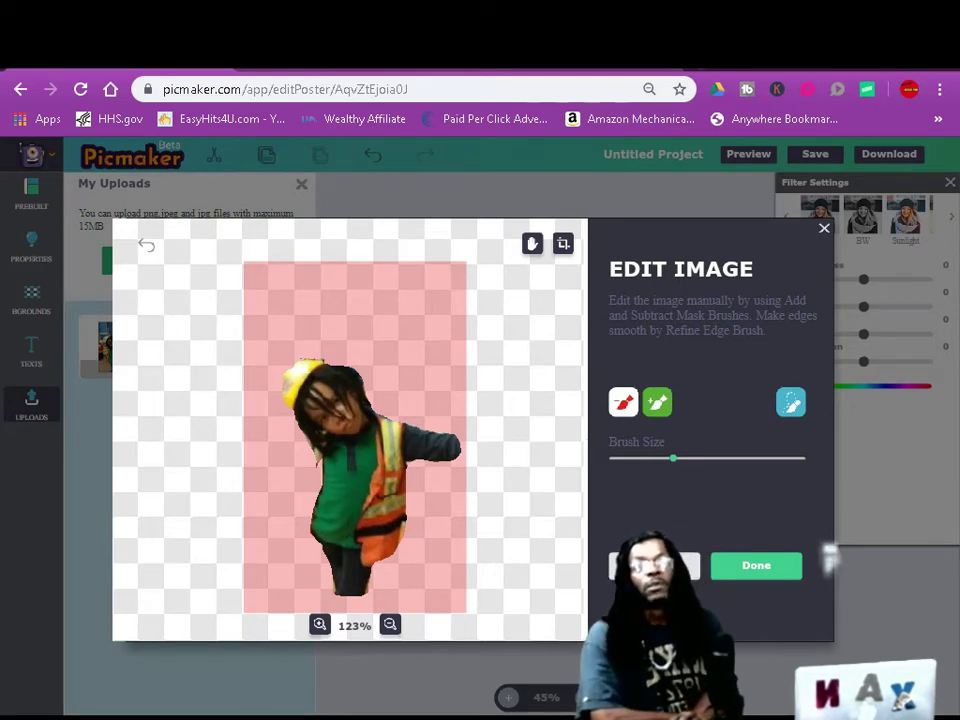
{"action": "left_click", "coordinate": [745, 570]}
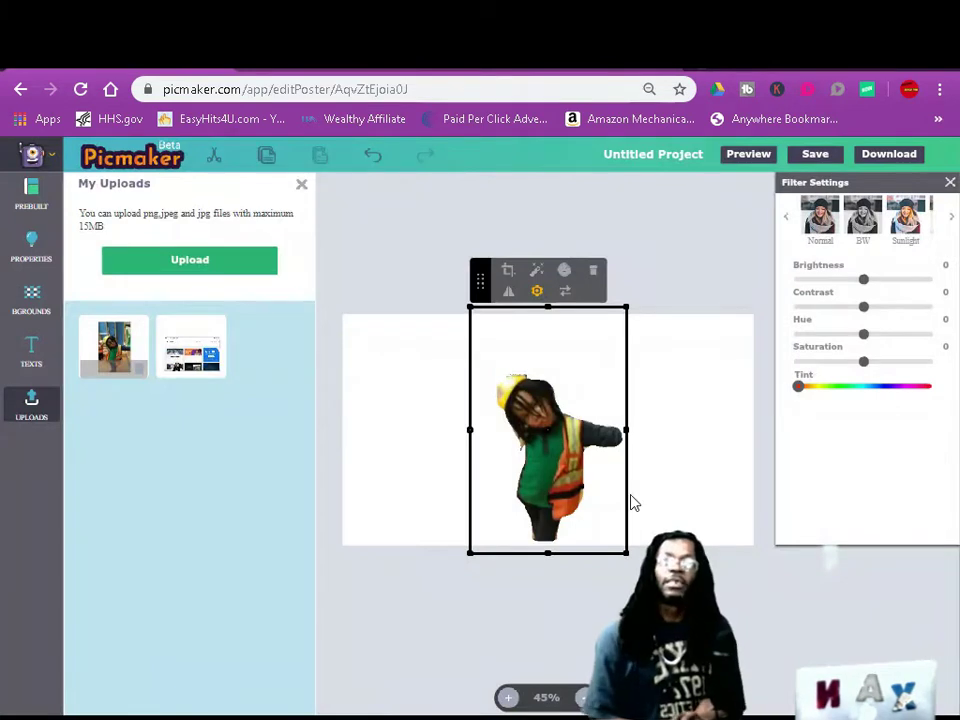
- Move the cutout to the canvas's right edge and give it a light yellow sticker outline with Inner Stroke enabled
{"action": "left_click_drag", "start_coordinate": [560, 463], "coordinate": [686, 476]}
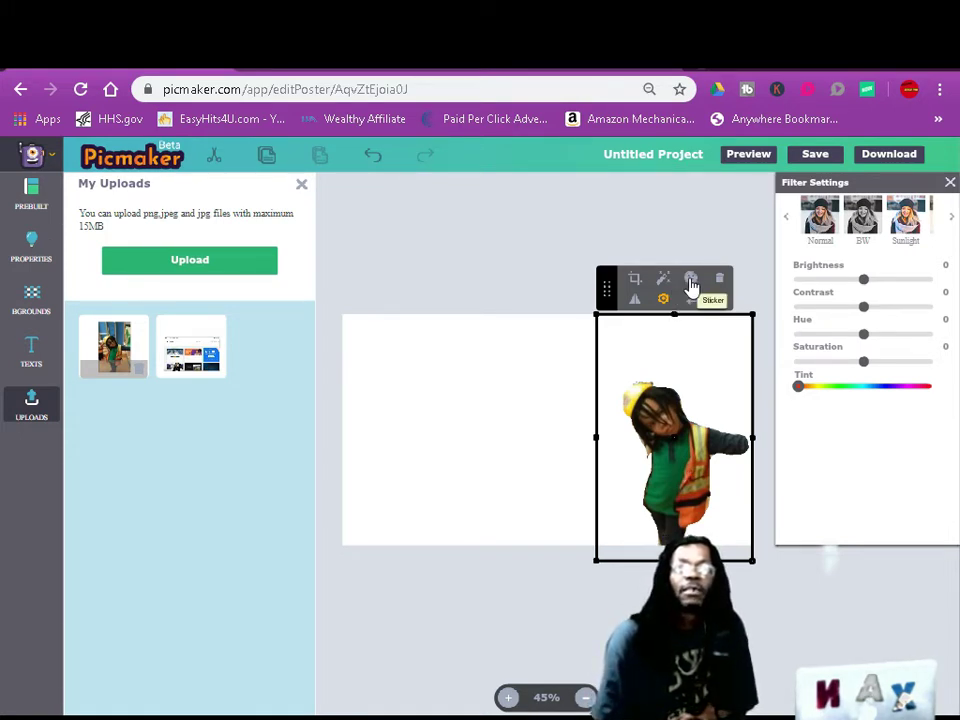
{"action": "left_click", "coordinate": [691, 280]}
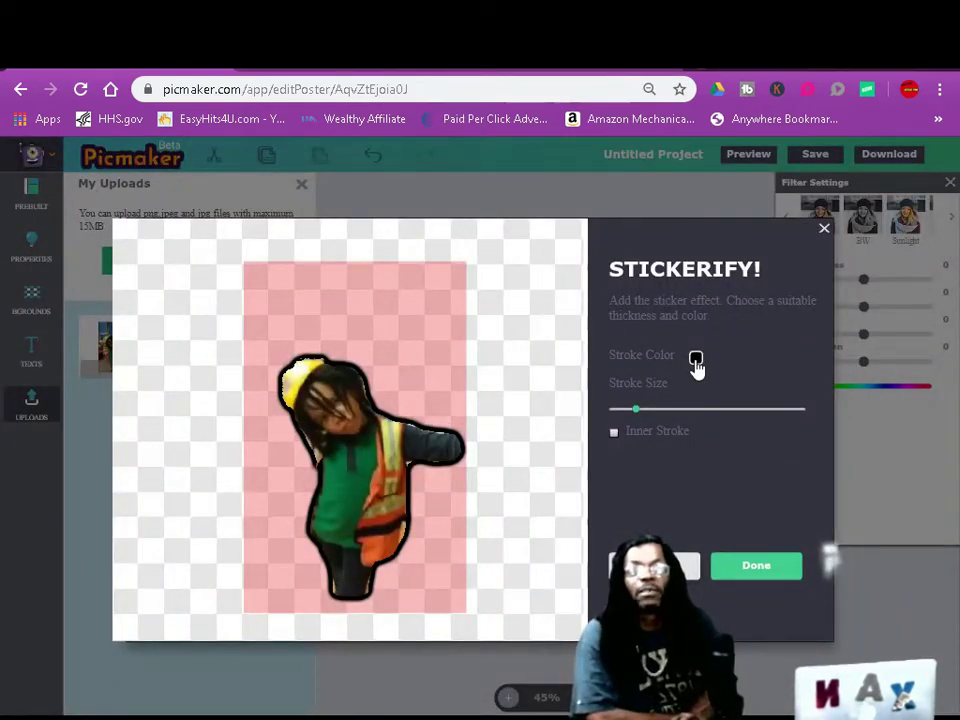
{"action": "left_click", "coordinate": [696, 360]}
{"action": "left_click", "coordinate": [825, 398]}
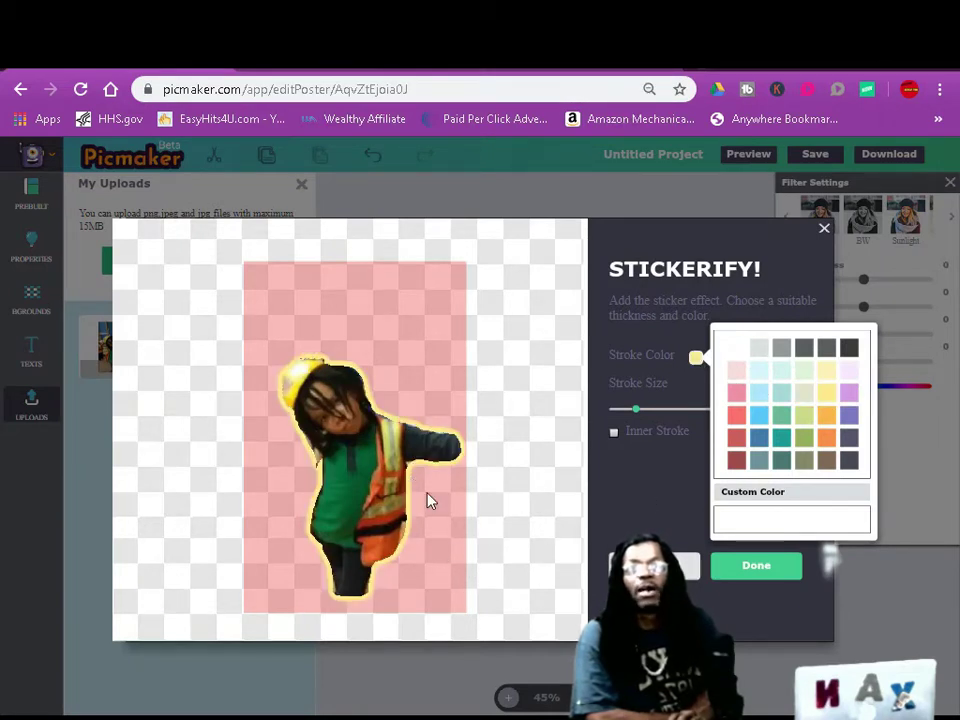
{"action": "mouse_move", "coordinate": [637, 418]}
{"action": "left_mouse_down"}
{"action": "mouse_move", "coordinate": [739, 435]}
{"action": "mouse_move", "coordinate": [634, 437]}
{"action": "left_mouse_up"}
{"action": "left_click", "coordinate": [615, 433]}
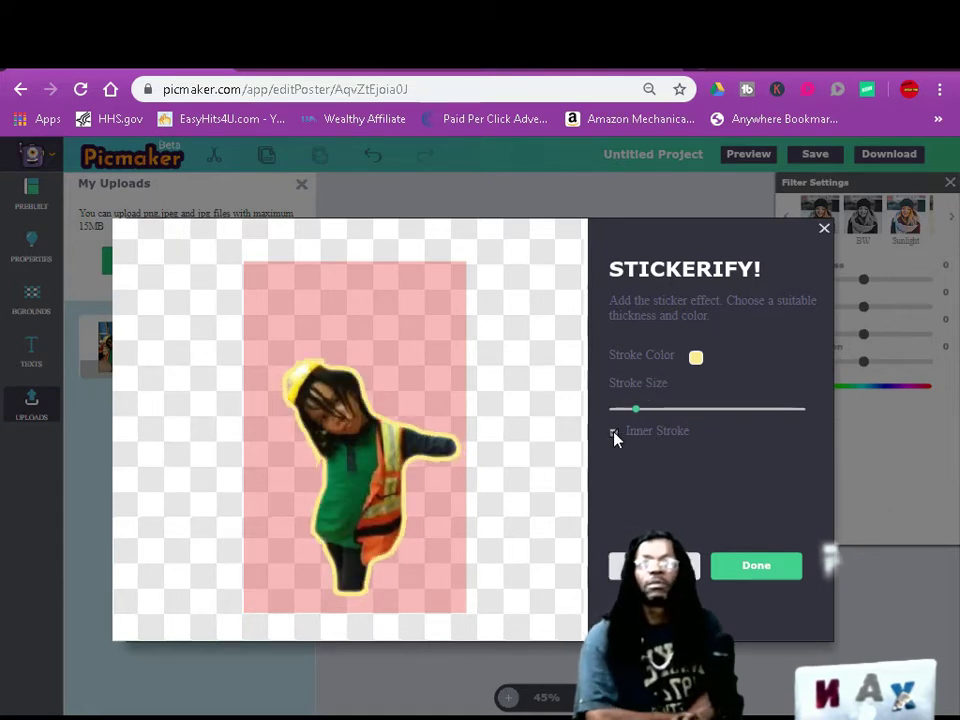
- Change the sticker outline to red with stroke size 12, apply it, and shift the cutout slightly up and right
{"action": "left_click", "coordinate": [696, 359]}
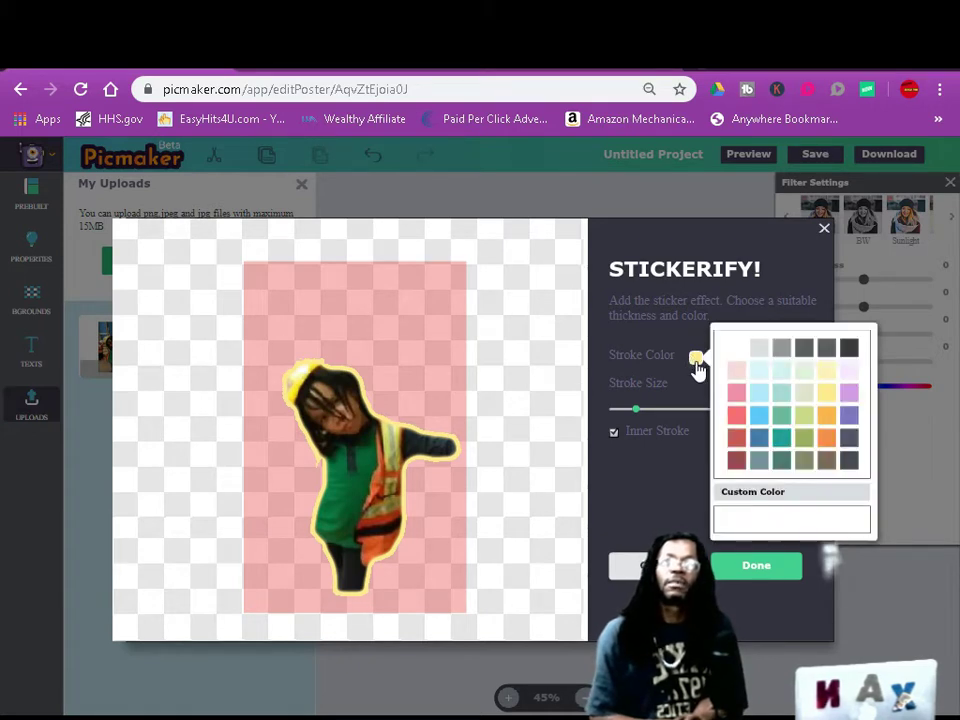
{"action": "left_click", "coordinate": [735, 436]}
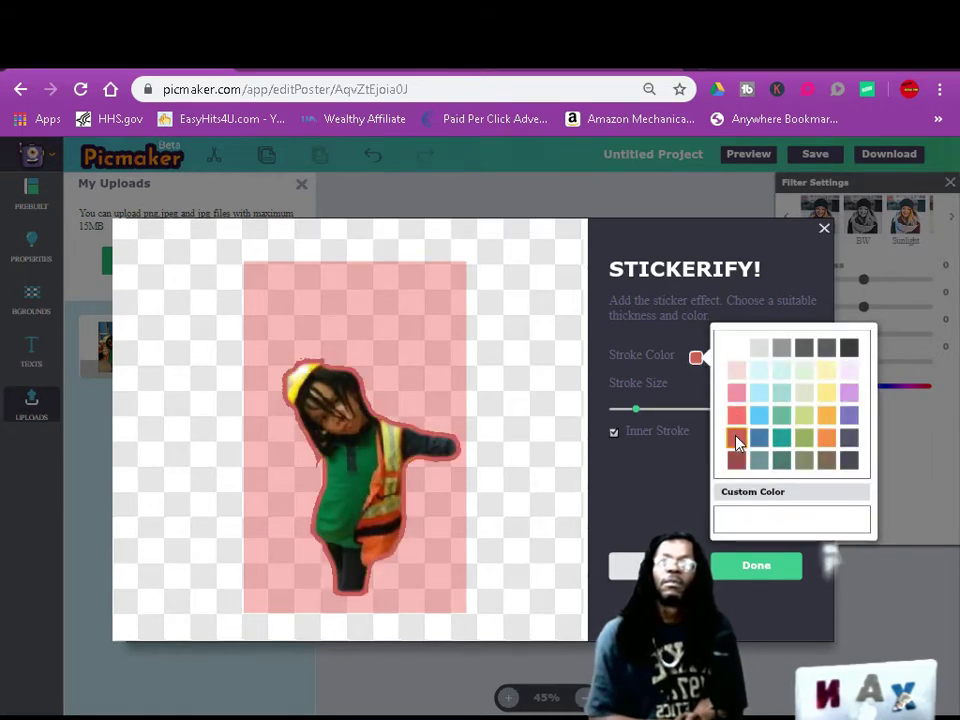
{"action": "left_click", "coordinate": [656, 503]}
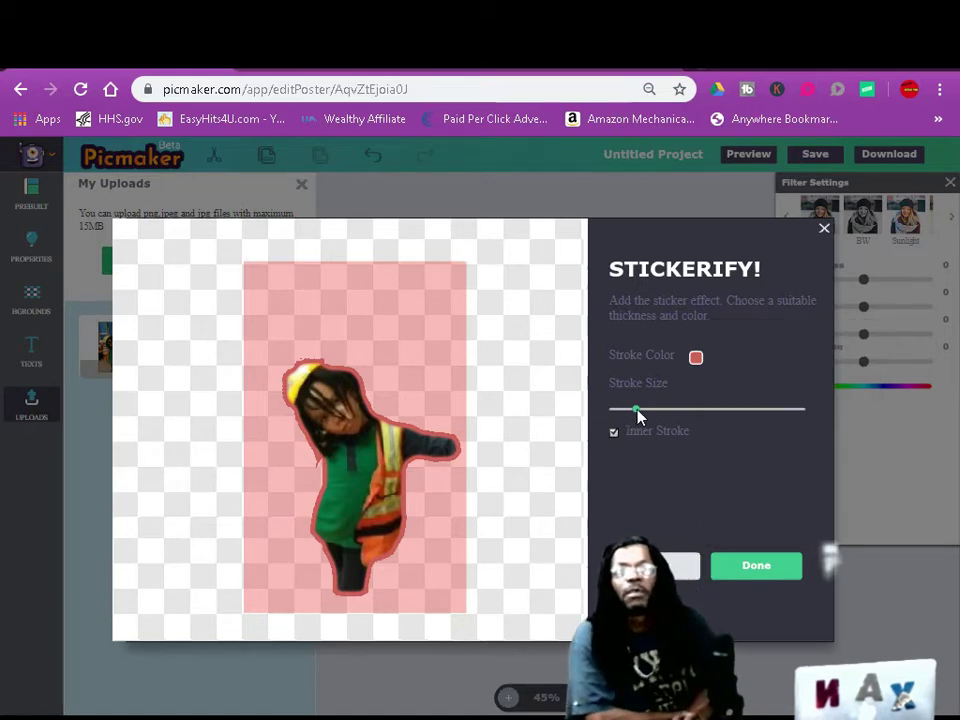
{"action": "left_click_drag", "start_coordinate": [636, 414], "coordinate": [657, 418]}
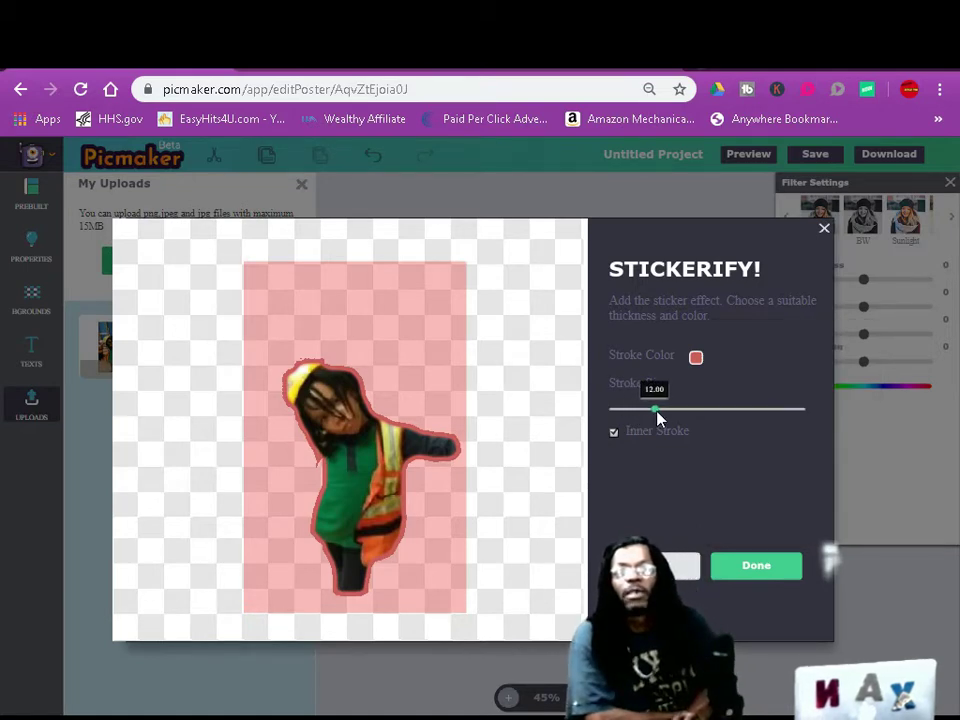
{"action": "left_click", "coordinate": [757, 568]}
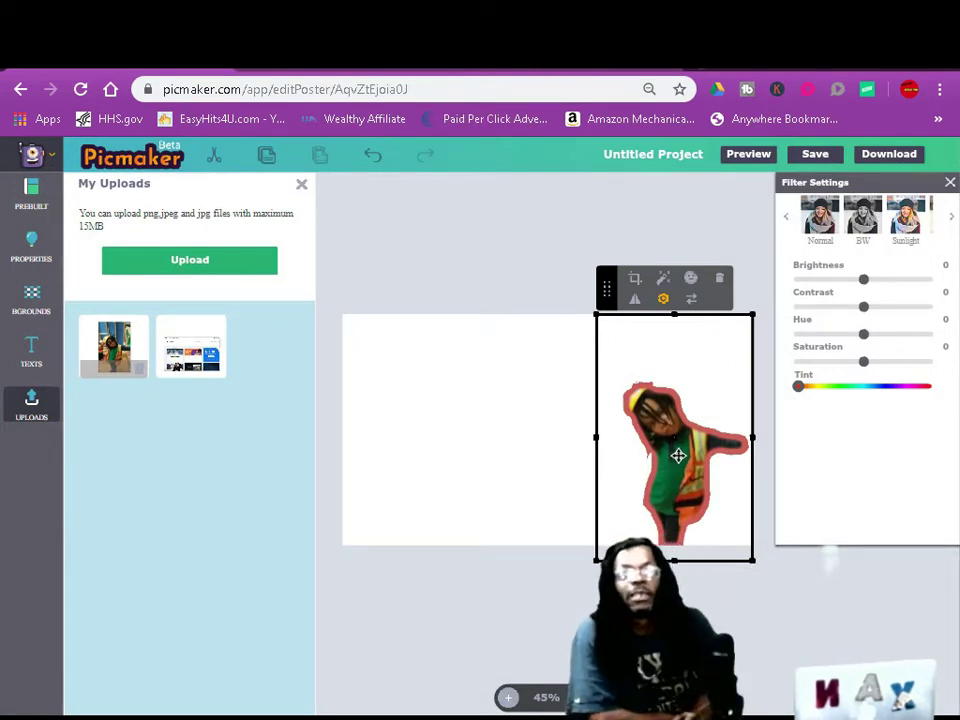
{"action": "mouse_move", "coordinate": [677, 454]}
{"action": "left_mouse_down"}
{"action": "mouse_move", "coordinate": [683, 467]}
{"action": "mouse_move", "coordinate": [688, 446]}
{"action": "left_mouse_up"}
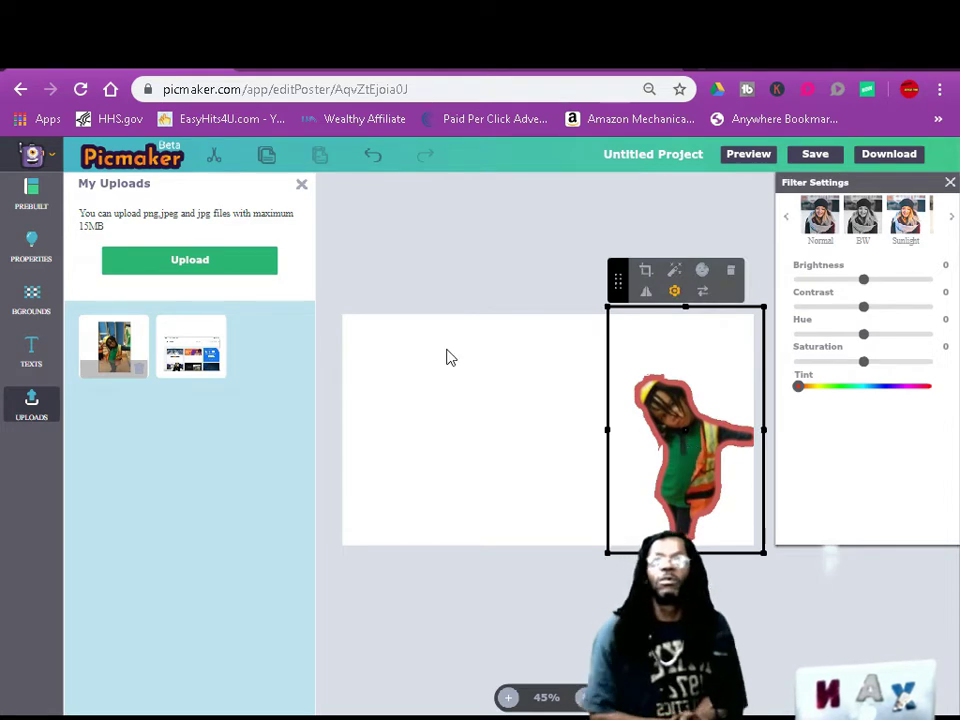
- Add the stock photo of the dark, cloudy beach, stretch it across the full canvas width and send it behind the cutout
{"action": "left_click", "coordinate": [31, 252]}
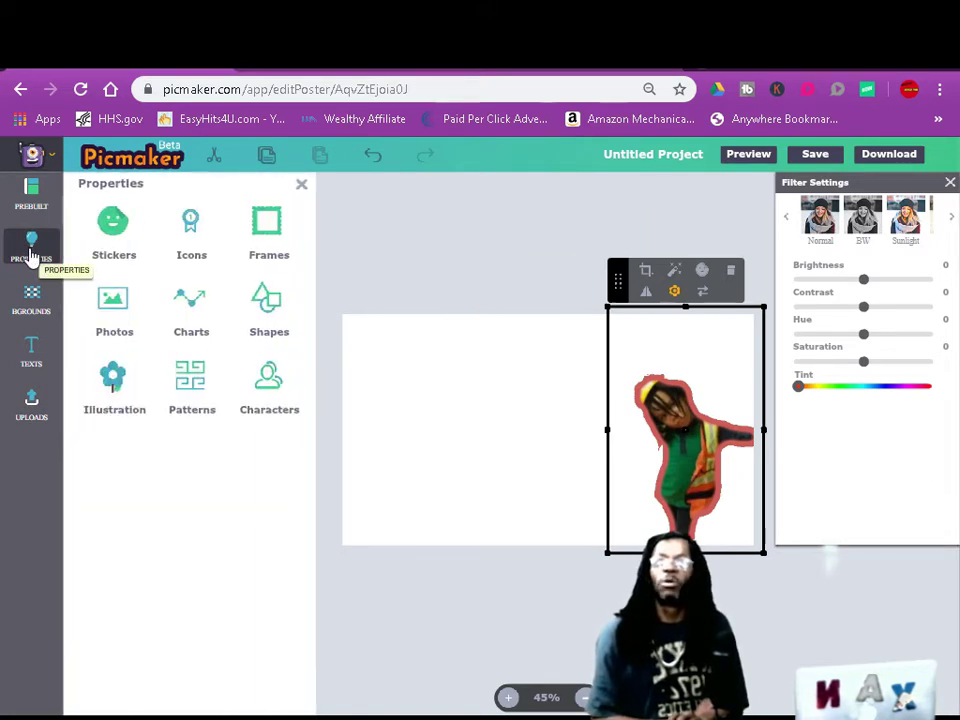
{"action": "left_click", "coordinate": [114, 318]}
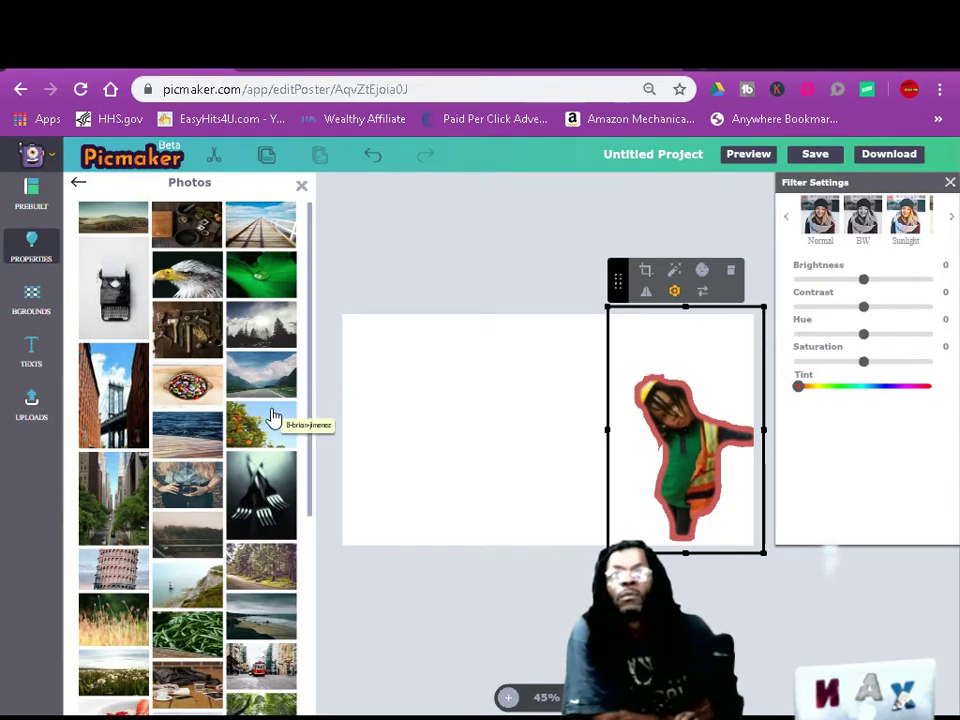
{"action": "scroll", "coordinate": [272, 416], "scroll_direction": "down", "scroll_amount": 2}
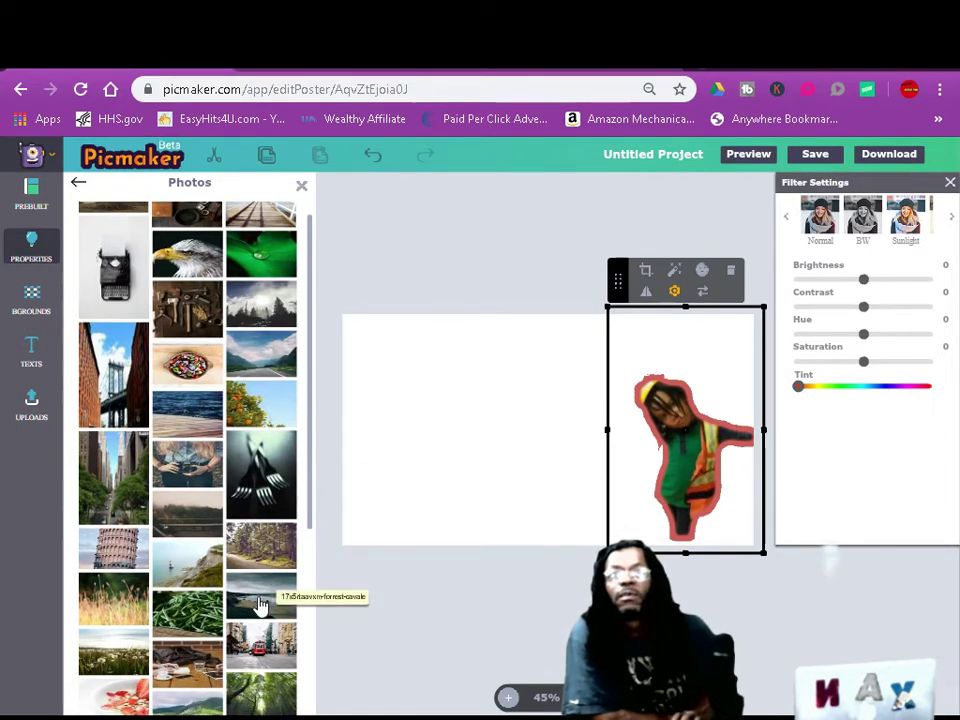
{"action": "left_click", "coordinate": [259, 604]}
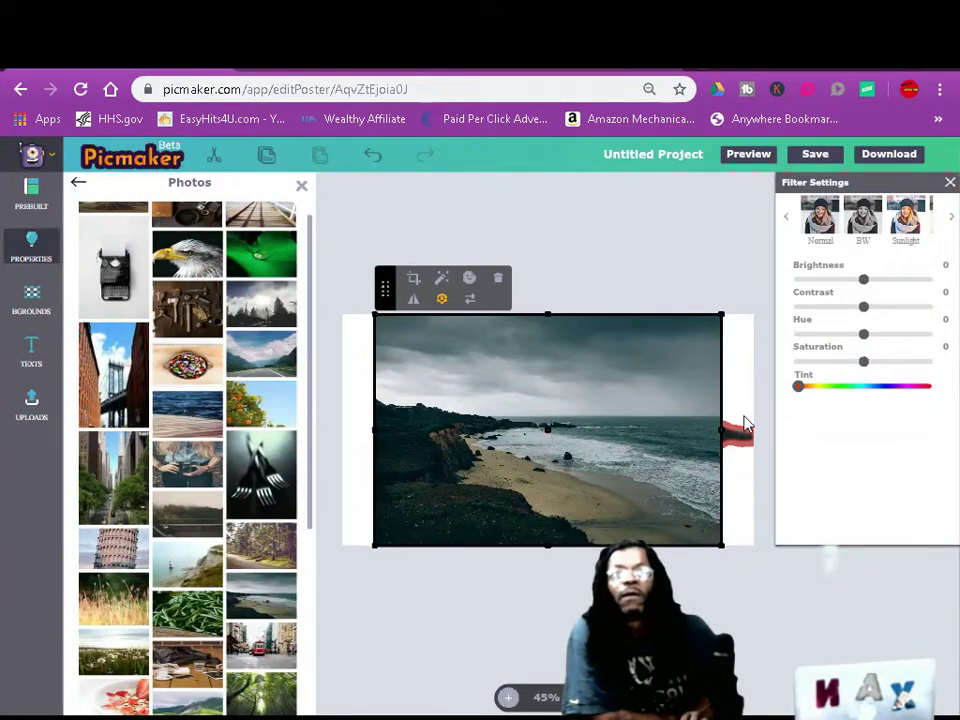
{"action": "left_click_drag", "start_coordinate": [723, 429], "coordinate": [756, 430]}
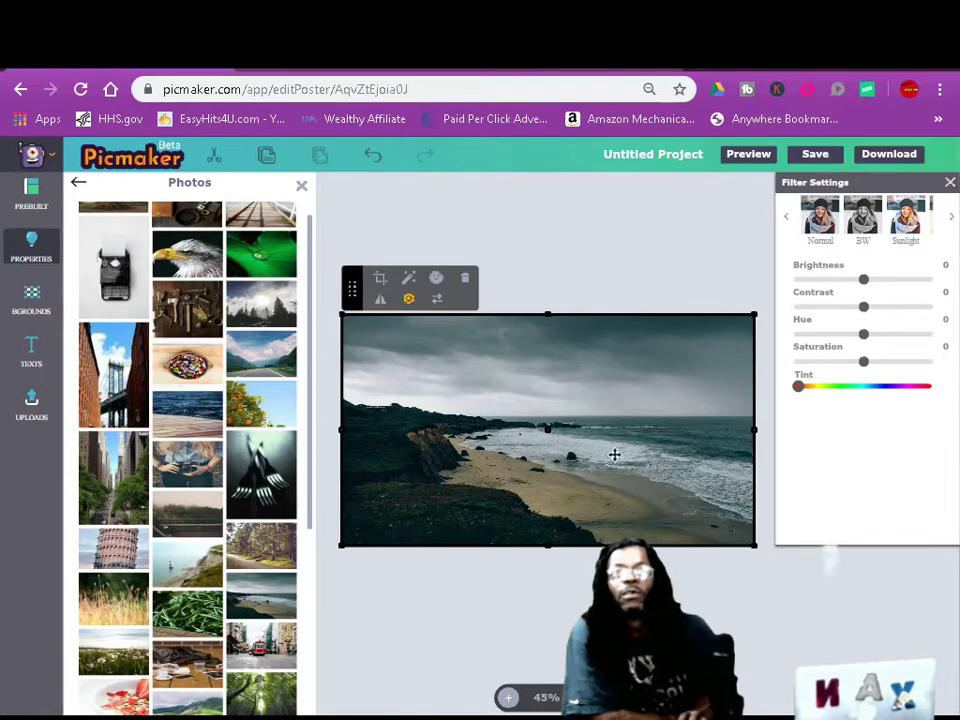
{"action": "right_click", "coordinate": [534, 477]}
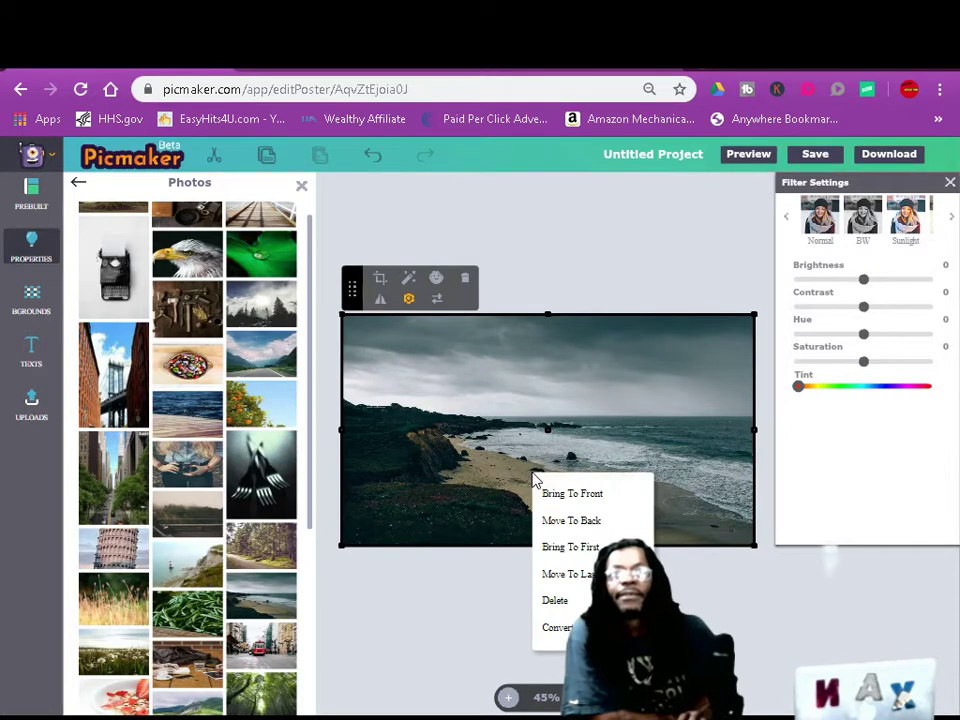
{"action": "left_click", "coordinate": [553, 523]}
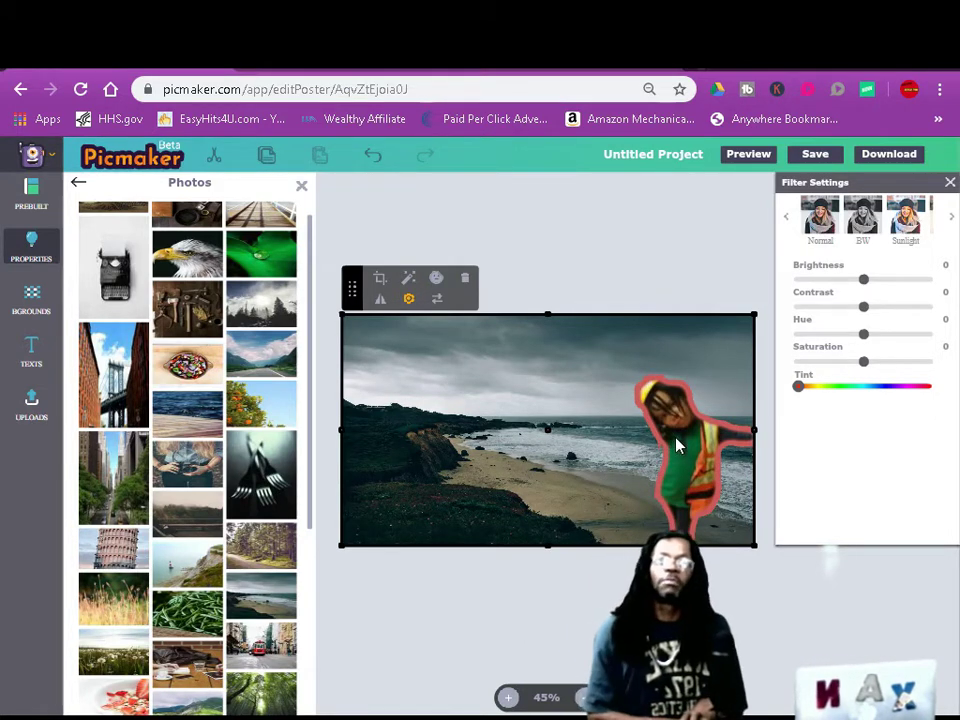
{"action": "scroll", "coordinate": [200, 630], "scroll_direction": "down", "scroll_amount": 2}
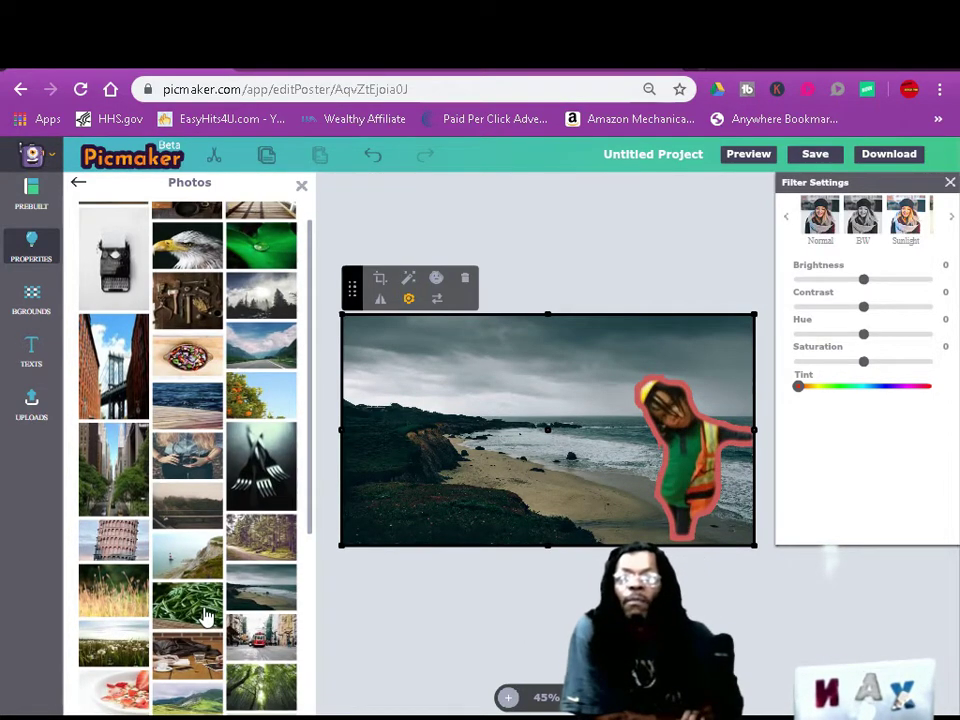
{"action": "left_click_drag", "start_coordinate": [312, 538], "coordinate": [307, 700]}
{"action": "scroll", "coordinate": [306, 700], "scroll_direction": "down", "scroll_amount": 3}
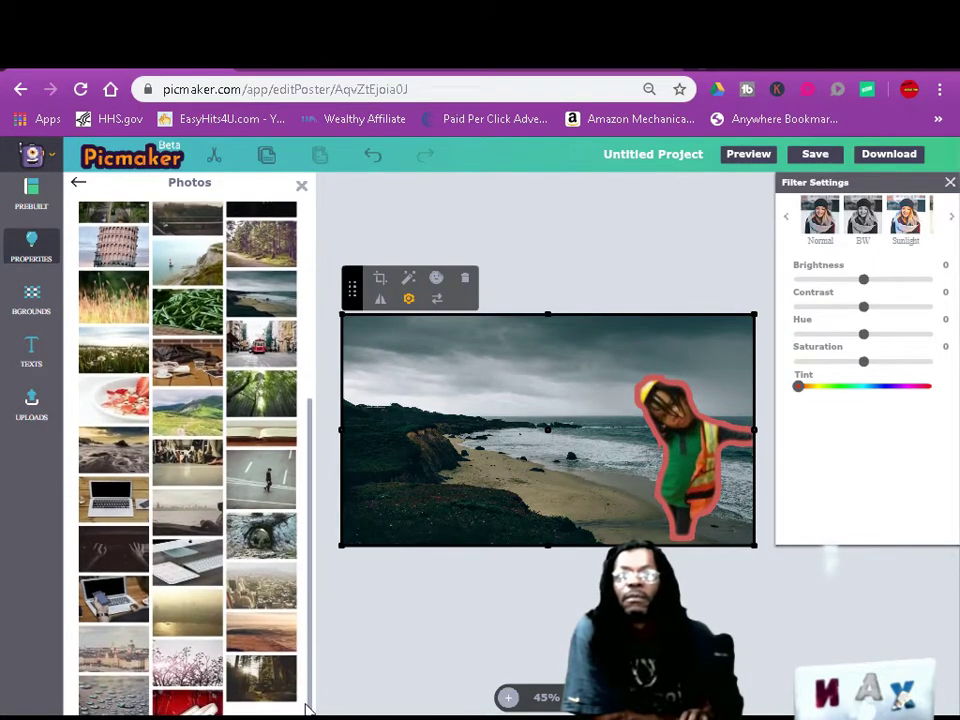
{"action": "scroll", "coordinate": [188, 450], "scroll_direction": "down", "scroll_amount": 3}
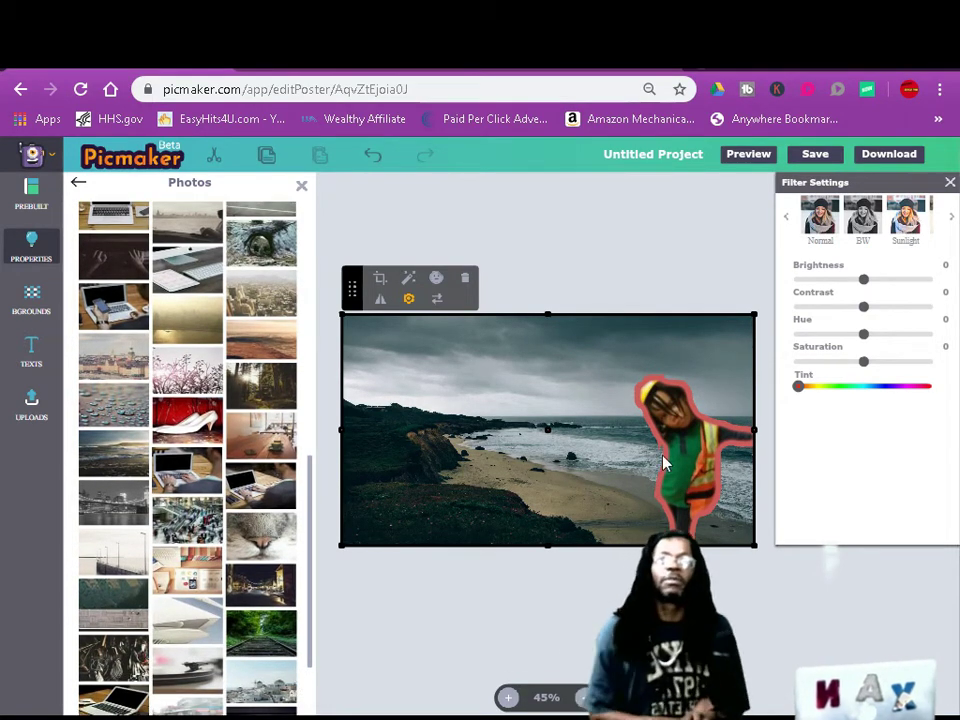
- Enlarge the outlined cutout beyond the canvas height and shift it slightly up and left
{"action": "left_click", "coordinate": [740, 448]}
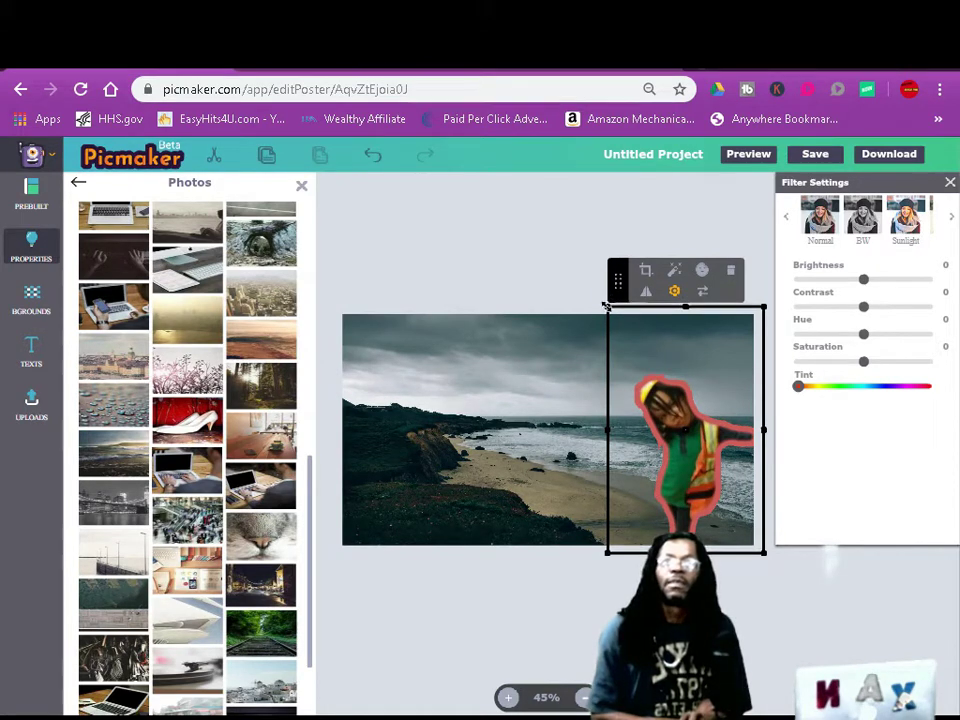
{"action": "left_click_drag", "start_coordinate": [606, 305], "coordinate": [571, 281]}
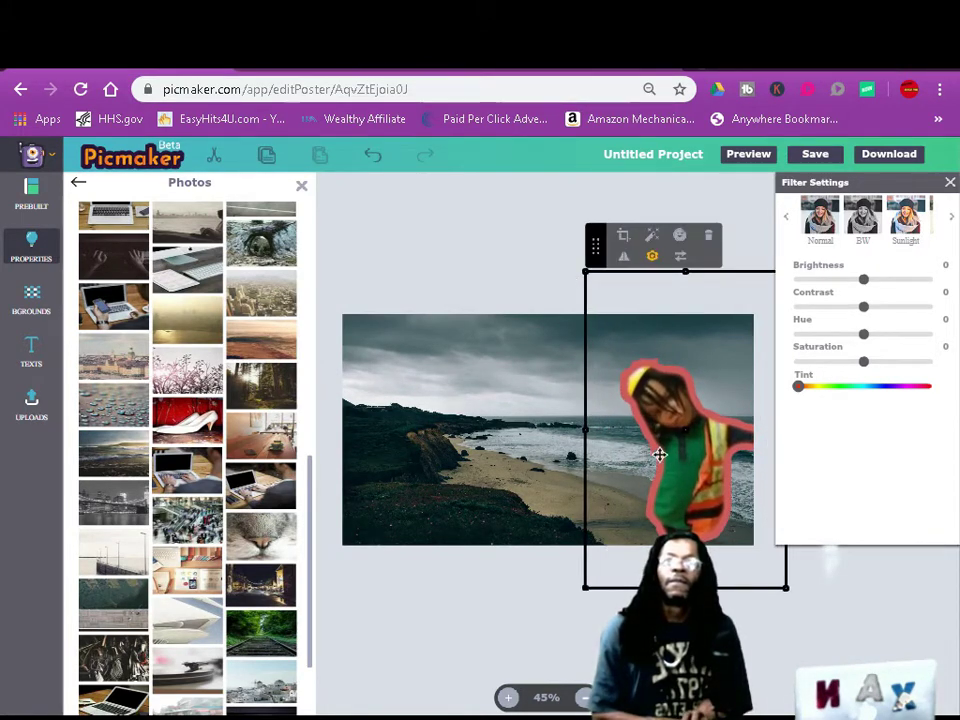
{"action": "left_click_drag", "start_coordinate": [725, 524], "coordinate": [709, 512]}
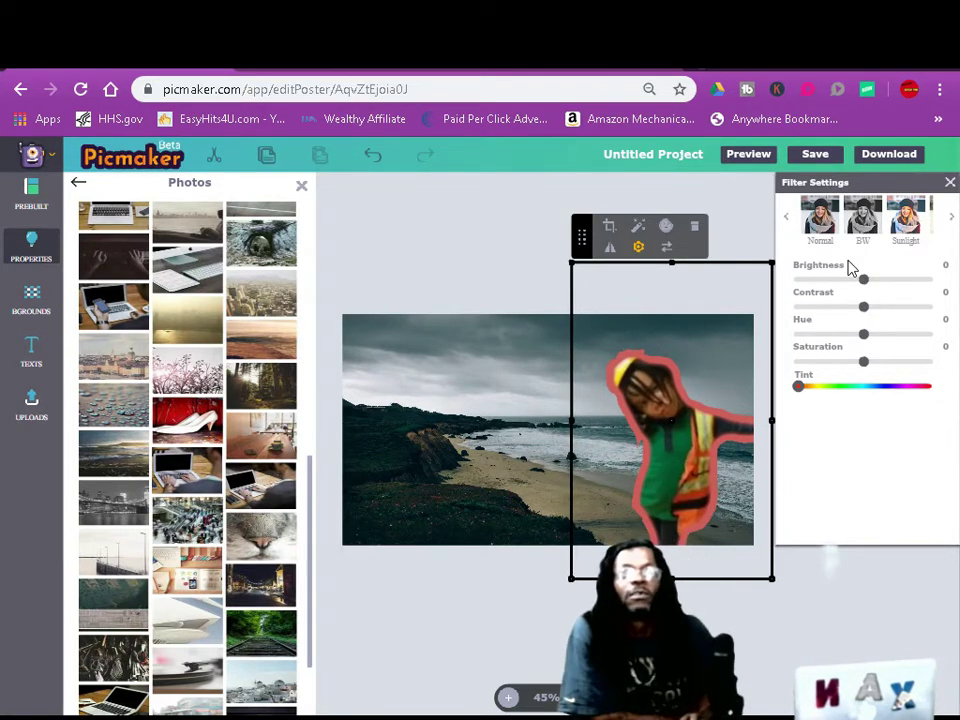
- Recolour the cutout with filter adjustments, including hue 46 and contrast 21, undo the latest adjustments and deselect it
{"action": "left_click", "coordinate": [902, 228]}
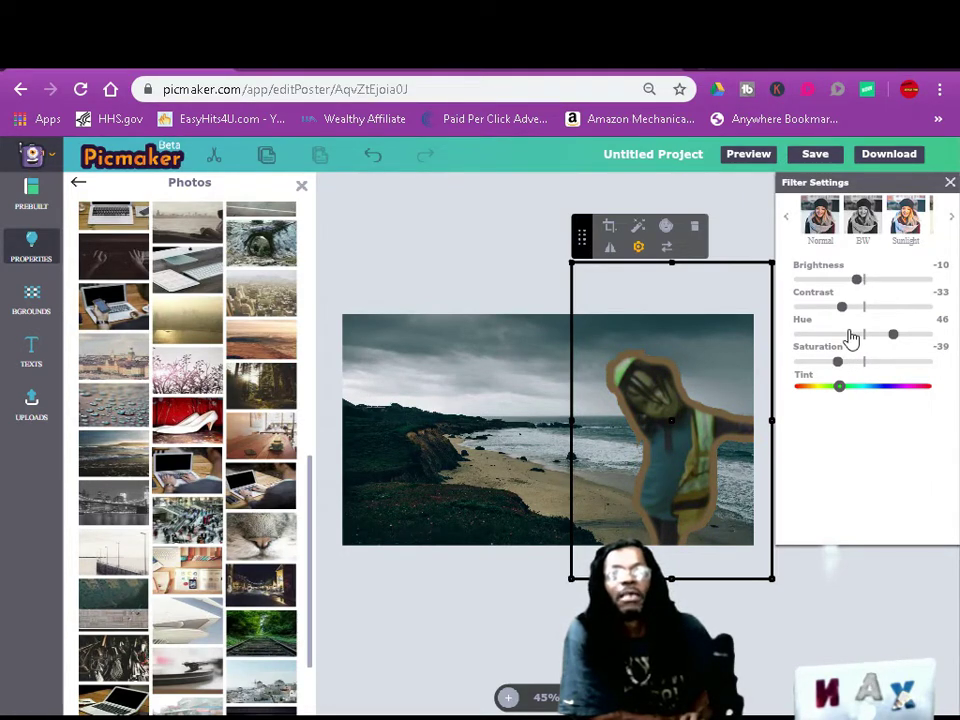
{"action": "left_click_drag", "start_coordinate": [842, 308], "coordinate": [877, 320]}
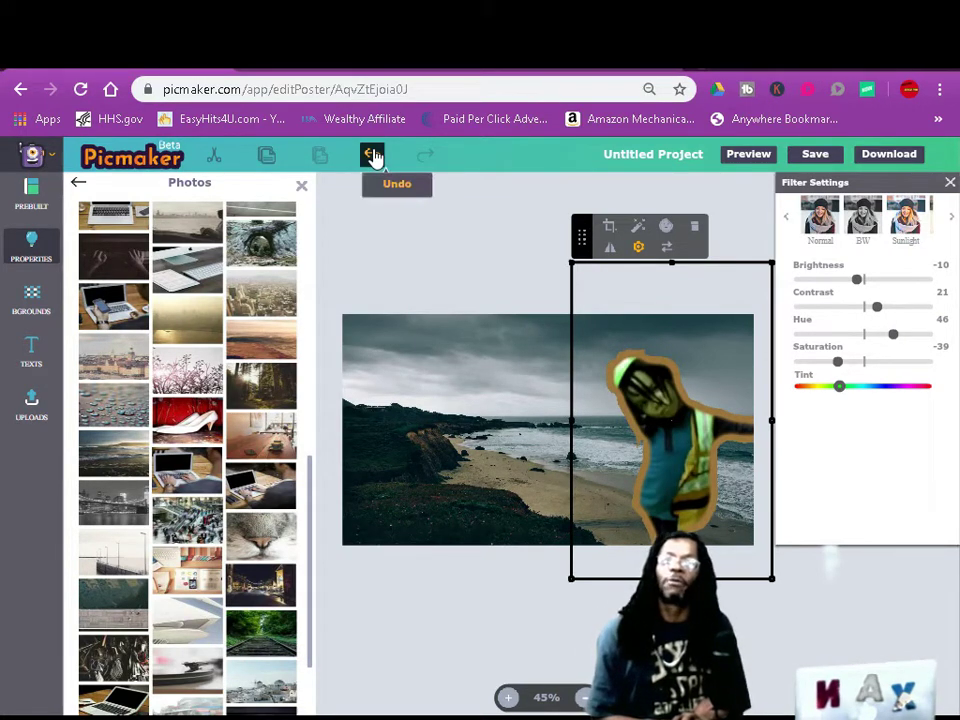
{"action": "left_click", "coordinate": [372, 156]}
{"action": "left_click", "coordinate": [372, 156]}
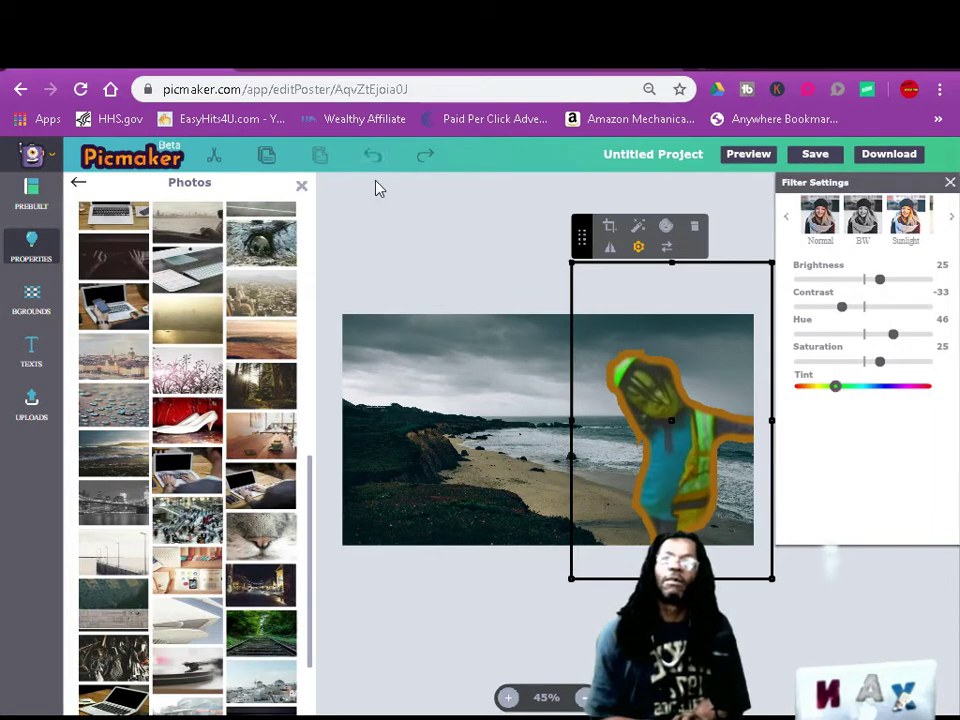
{"action": "left_click", "coordinate": [440, 278]}
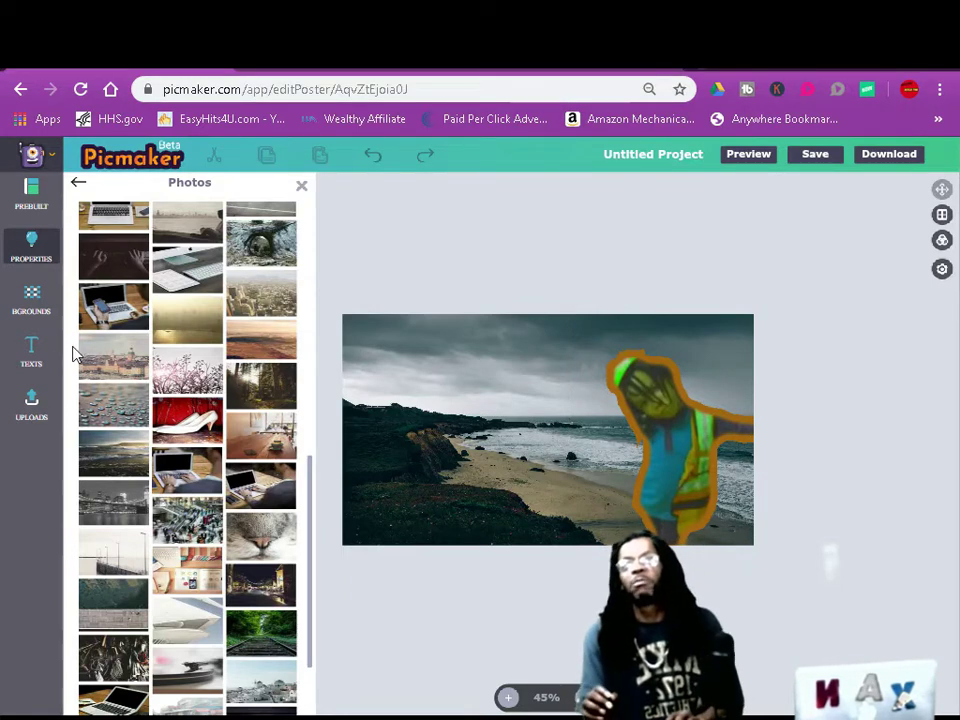
- Add the ready-made "BEST PETS OF THE WEEK" text design to the canvas
{"action": "left_click", "coordinate": [32, 358]}
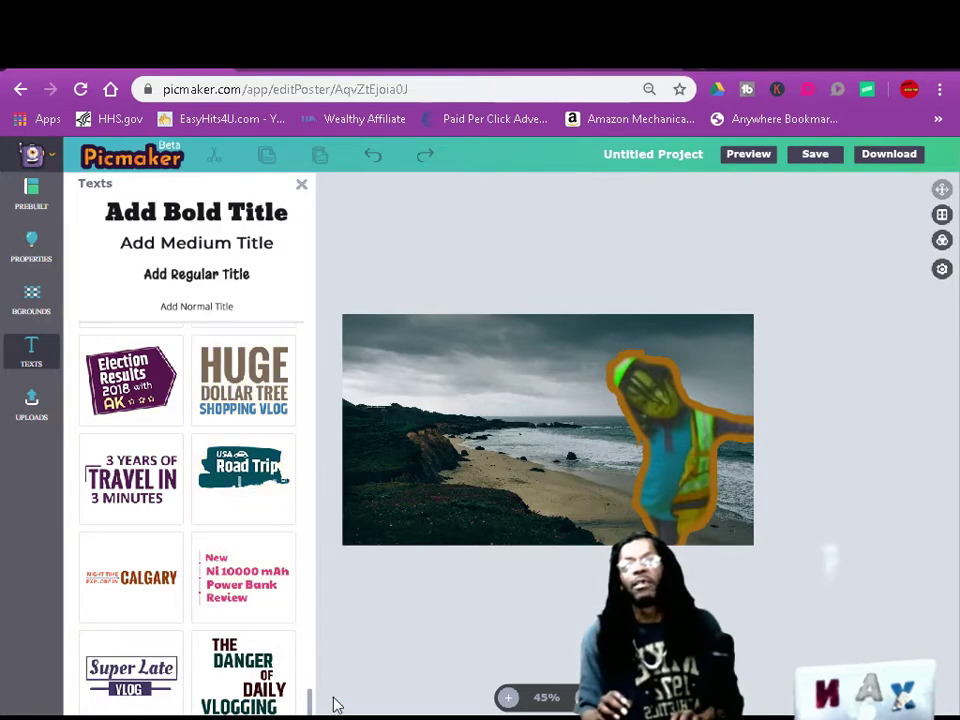
{"action": "left_click_drag", "start_coordinate": [309, 705], "coordinate": [319, 319]}
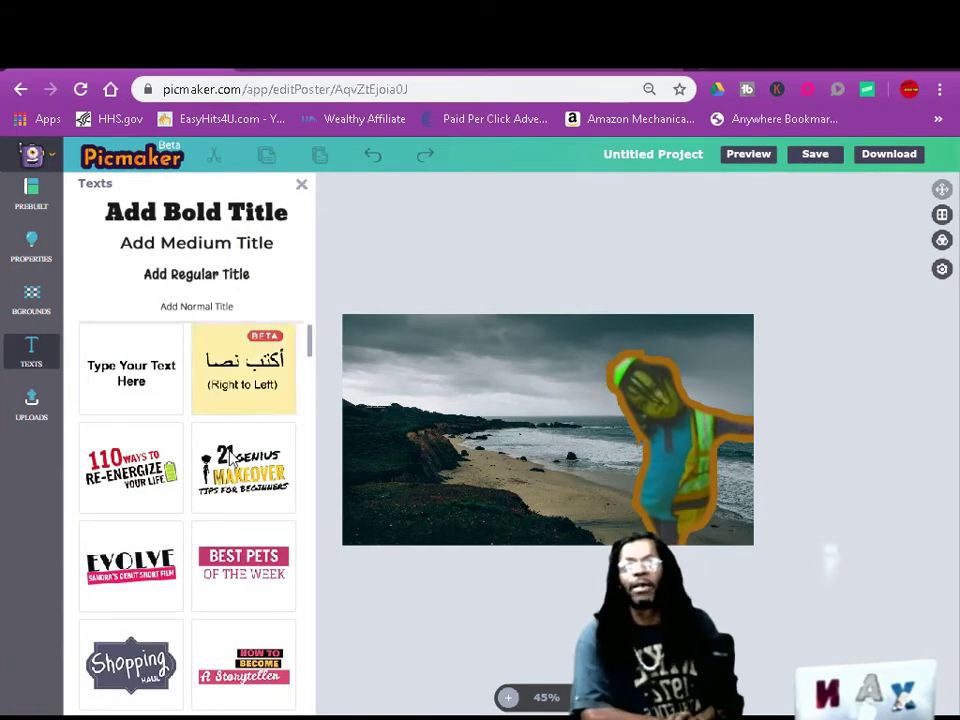
{"action": "left_click", "coordinate": [243, 566]}
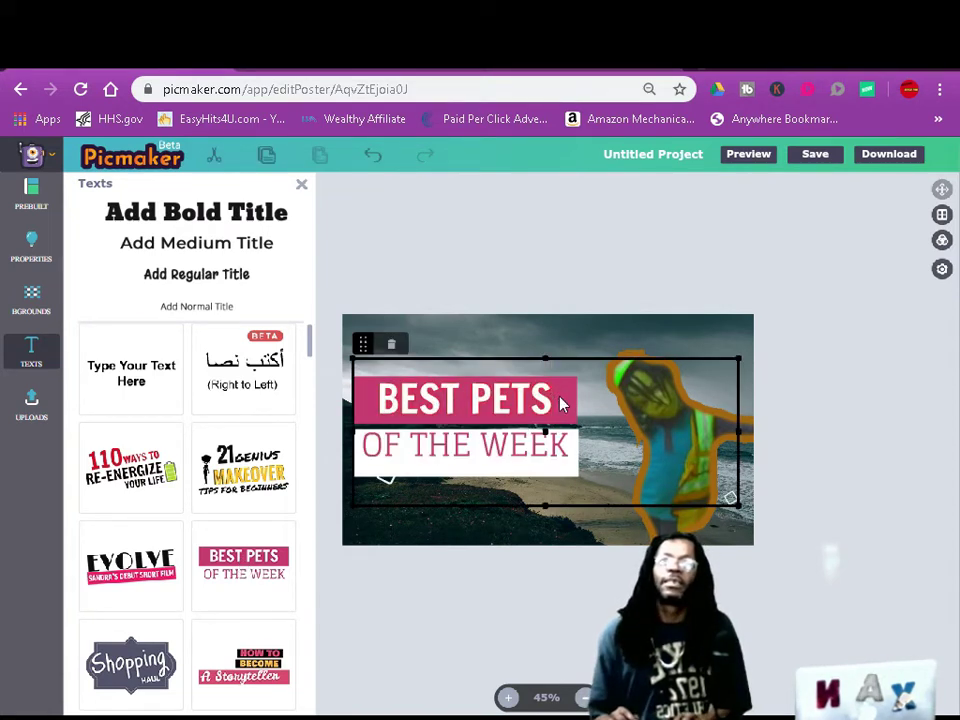
- Replace the text design's headline "BEST PETS" with "How to"
{"action": "key", "text": "BackSpace"}
{"action": "key", "text": "BackSpace"}
{"action": "key", "text": "BackSpace"}
{"action": "key", "text": "BackSpace"}
{"action": "key", "text": "BackSpace"}
{"action": "key", "text": "BackSpace"}
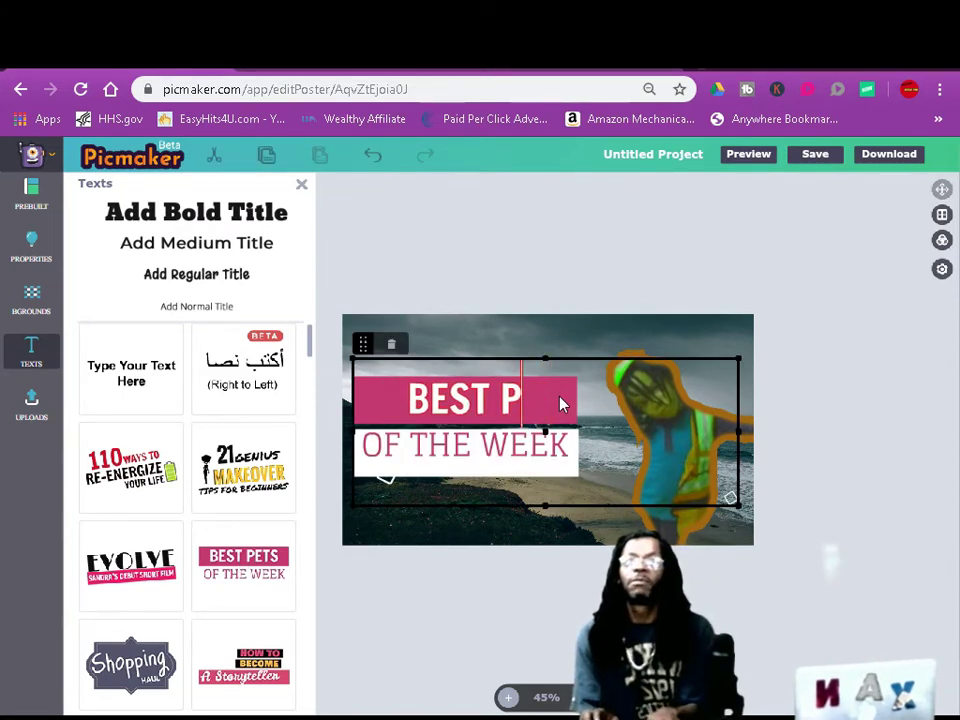
{"action": "key", "text": "BackSpace"}
{"action": "key", "text": "BackSpace"}
{"action": "key", "text": "BackSpace"}
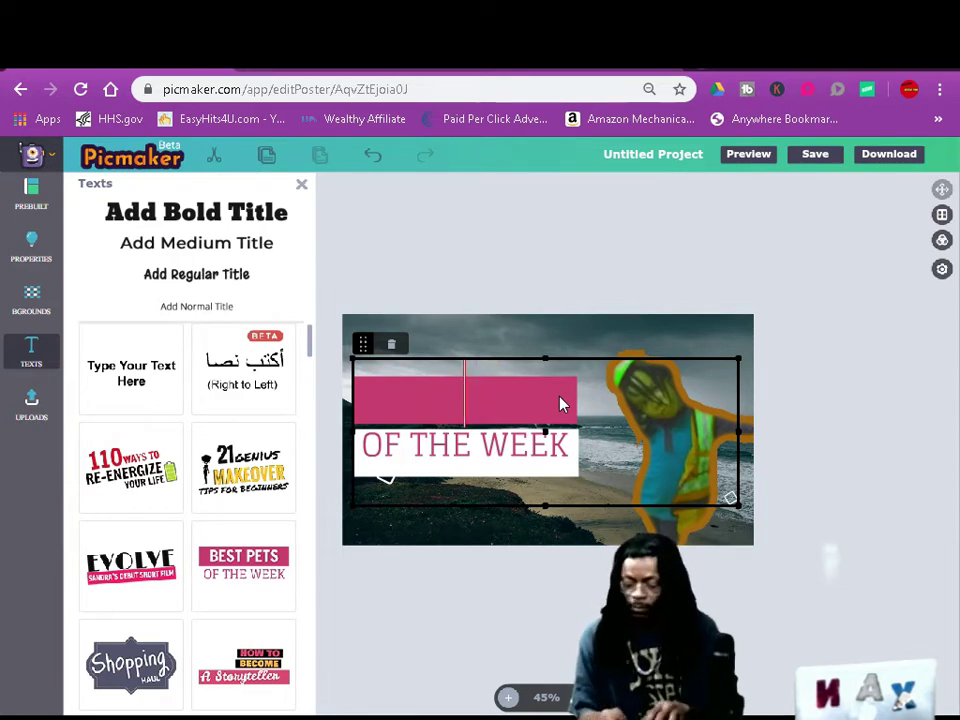
{"action": "type", "text": "Ho"}
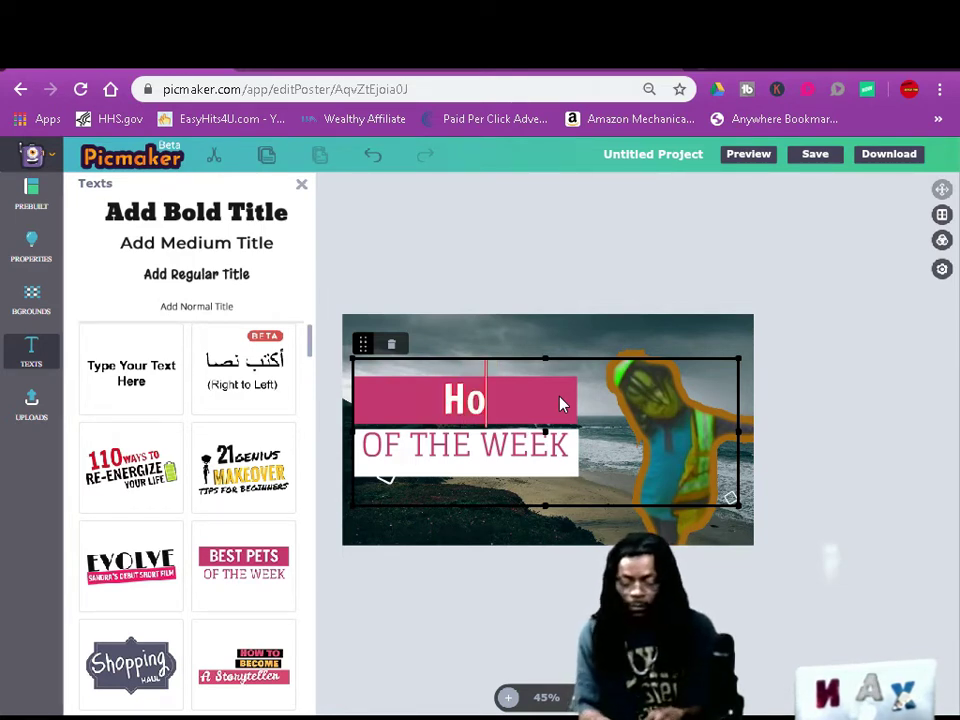
{"action": "type", "text": "w to"}
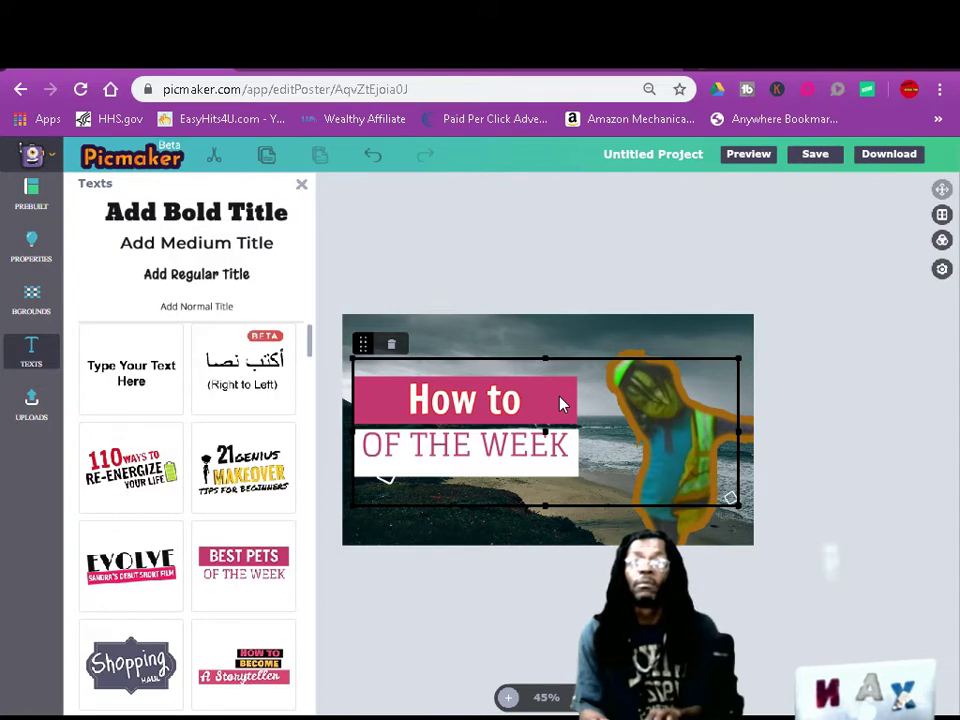
- Replace the text design's second line "OF THE WEEK" with "Youtube Thumbnail"
{"action": "left_click", "coordinate": [572, 449]}
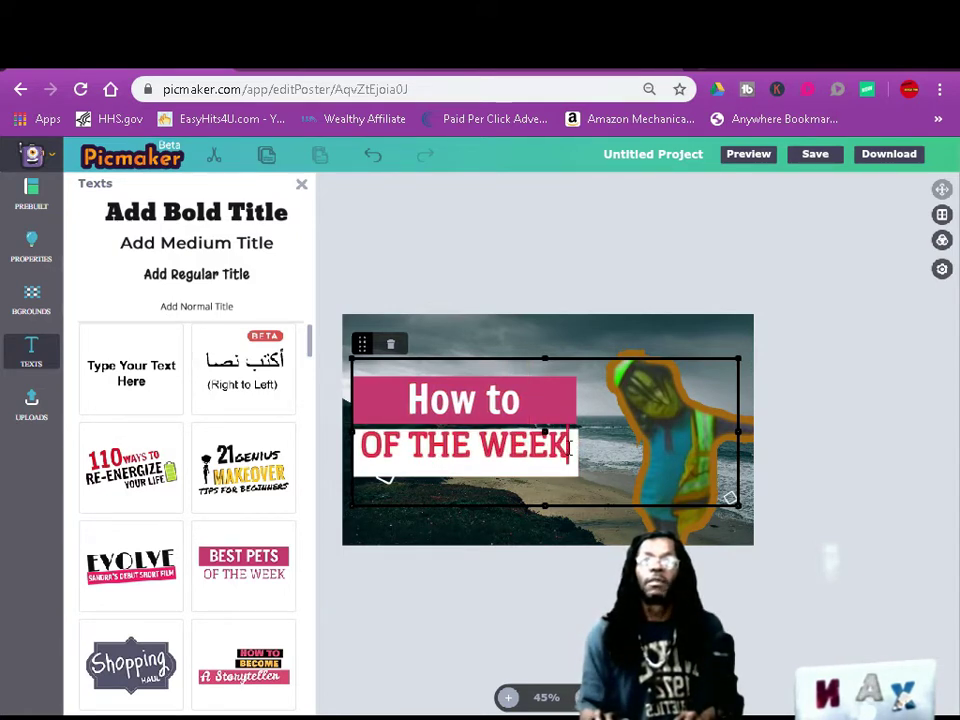
{"action": "left_click_drag", "start_coordinate": [568, 447], "coordinate": [348, 465]}
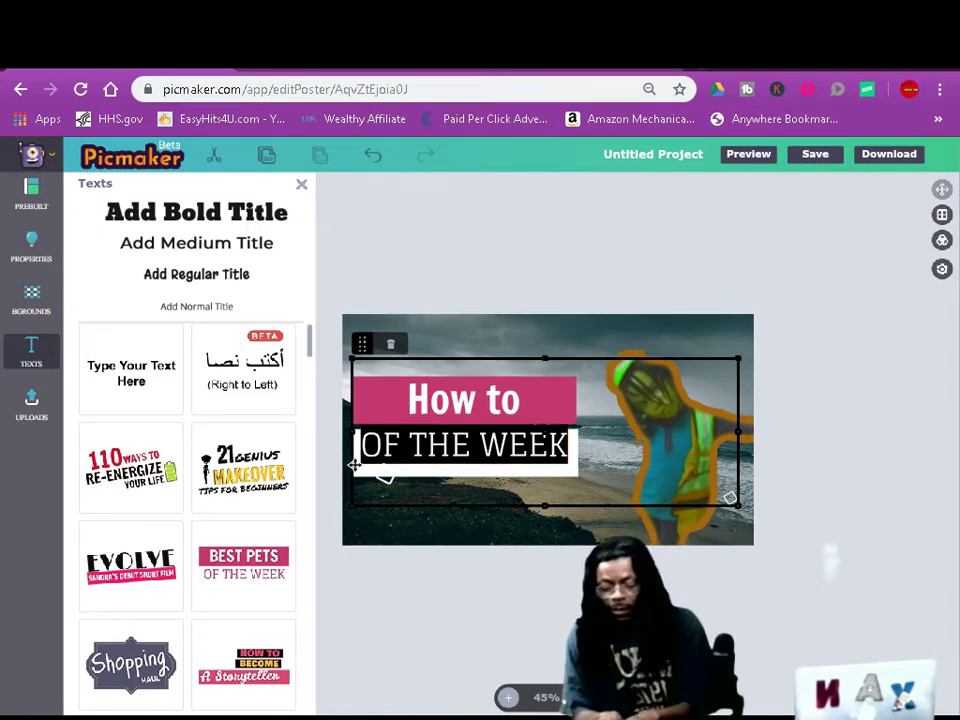
{"action": "type", "text": "T"}
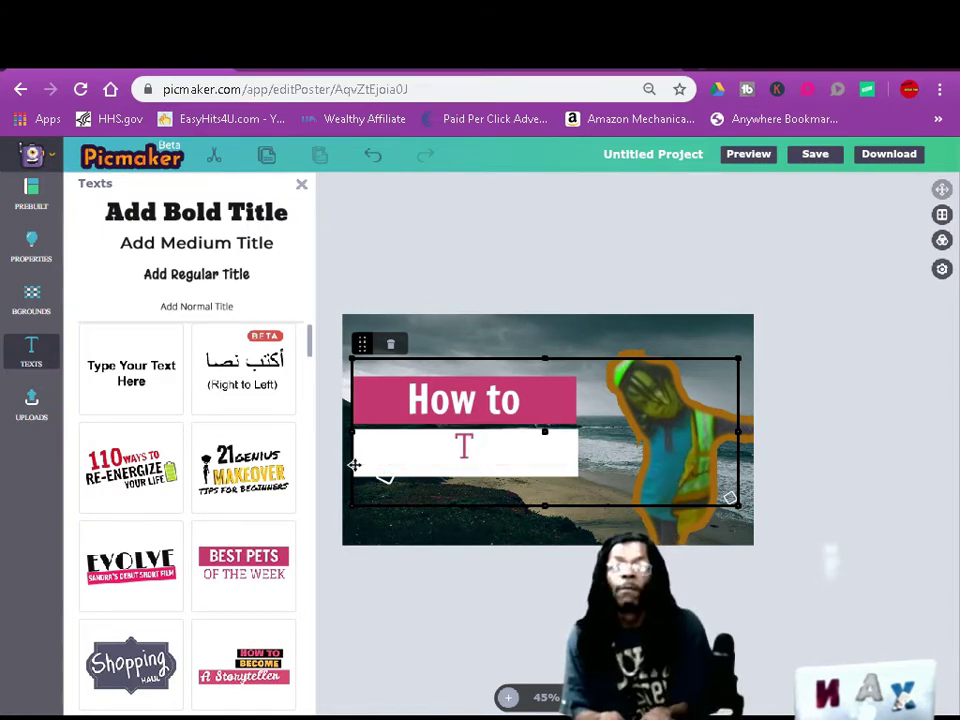
{"action": "type", "text": "Youtube"}
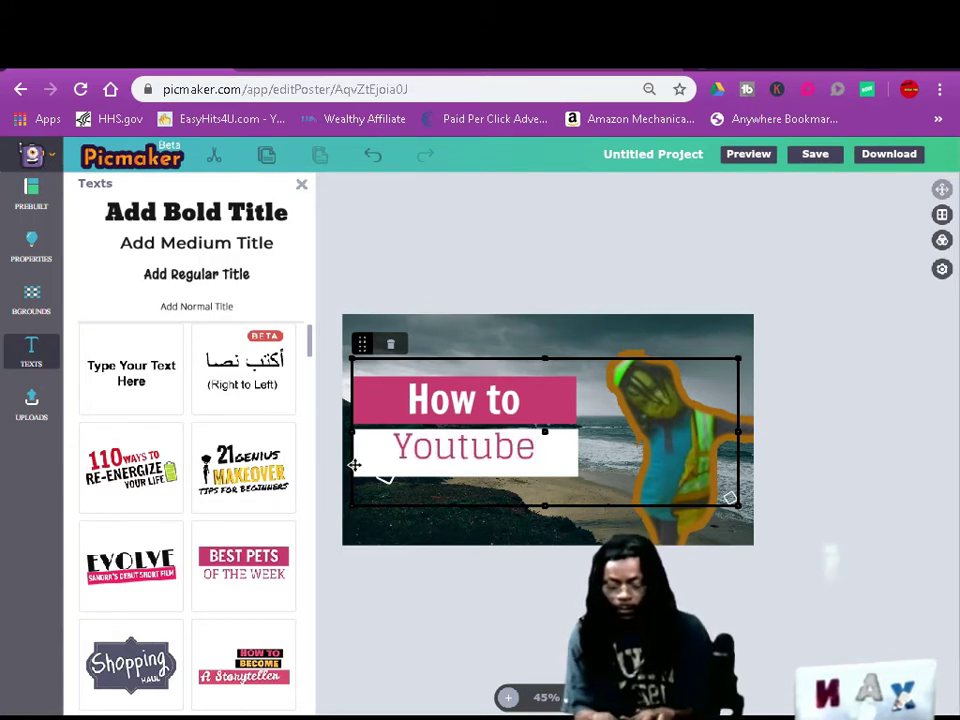
{"action": "type", "text": " Thu"}
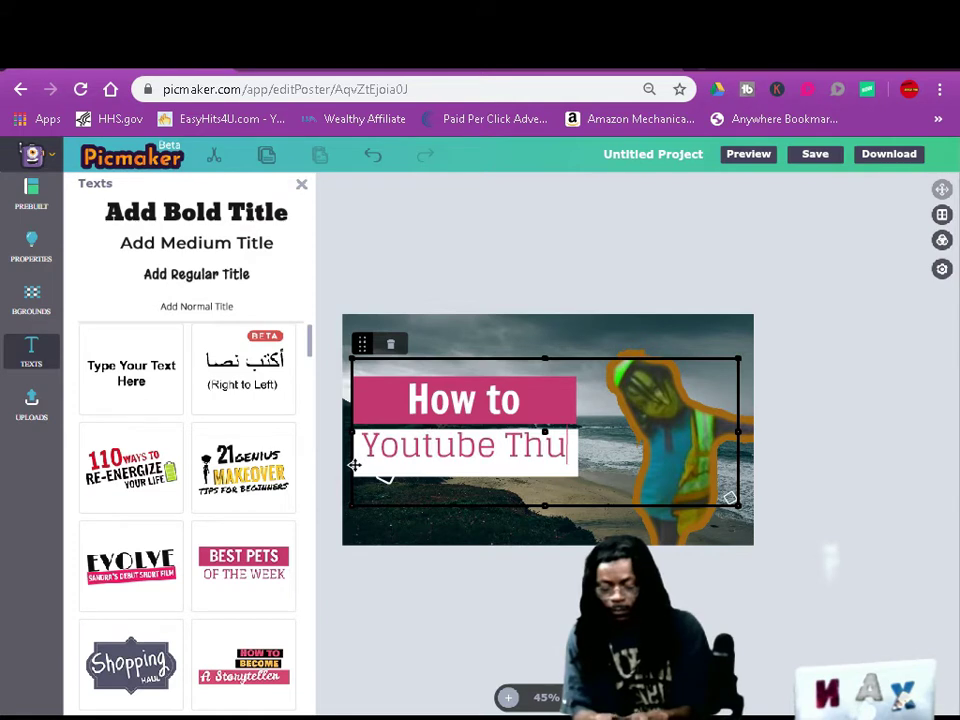
{"action": "type", "text": "mb"}
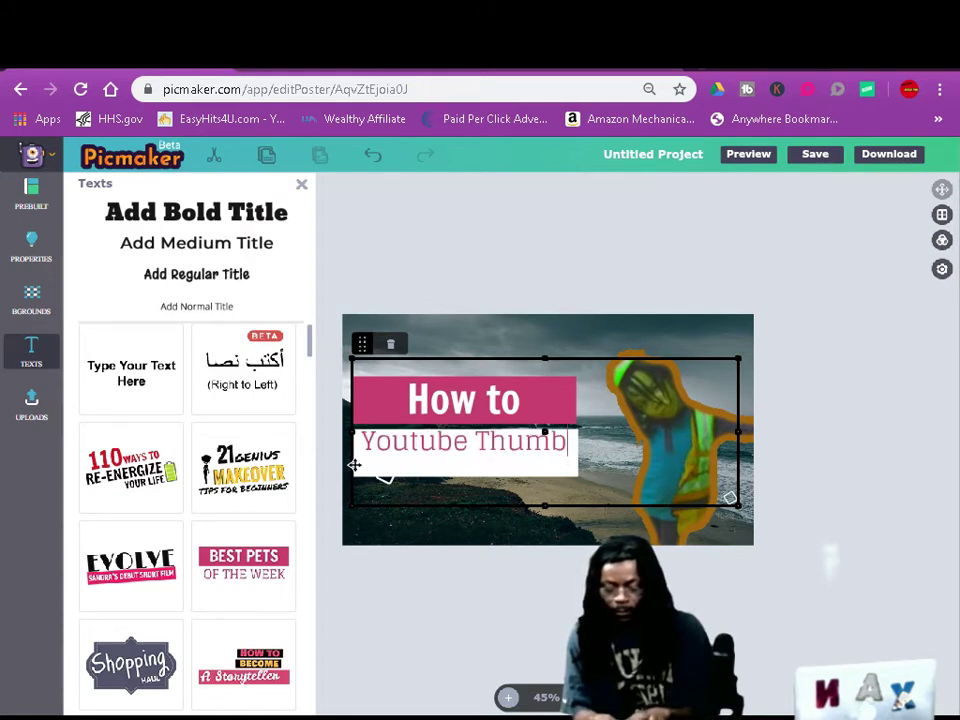
{"action": "type", "text": "nail"}
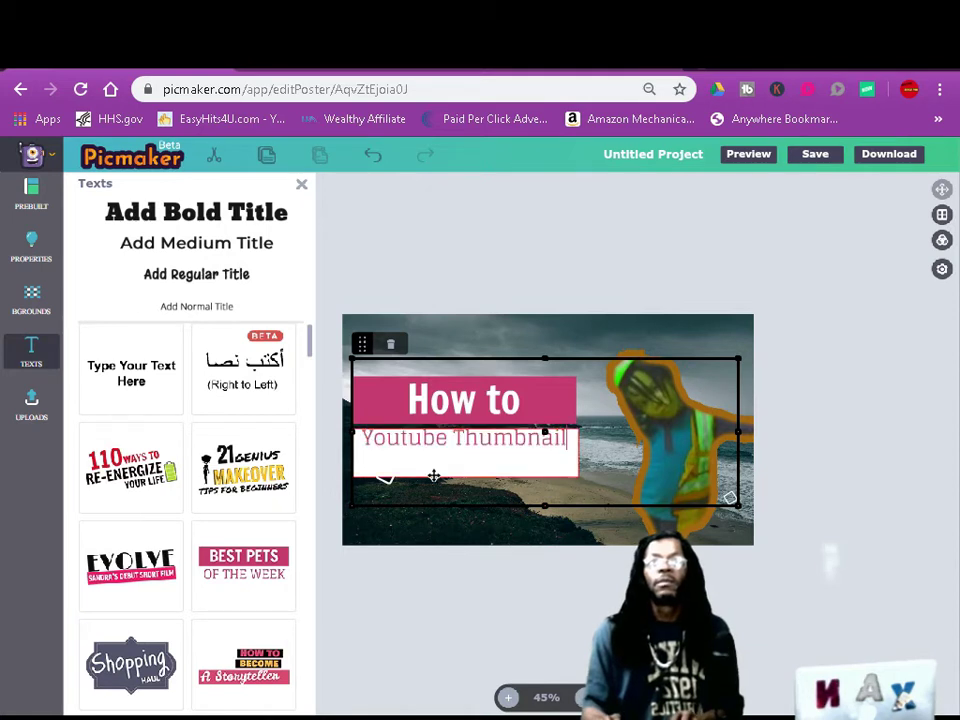
- Move the whole text design up to the canvas's upper edge and deselect it
{"action": "mouse_move", "coordinate": [441, 440]}
{"action": "left_mouse_down"}
{"action": "mouse_move", "coordinate": [446, 495]}
{"action": "mouse_move", "coordinate": [457, 456]}
{"action": "mouse_move", "coordinate": [434, 461]}
{"action": "left_mouse_up"}
{"action": "left_click_drag", "start_coordinate": [485, 423], "coordinate": [485, 347]}
{"action": "left_click", "coordinate": [463, 268]}
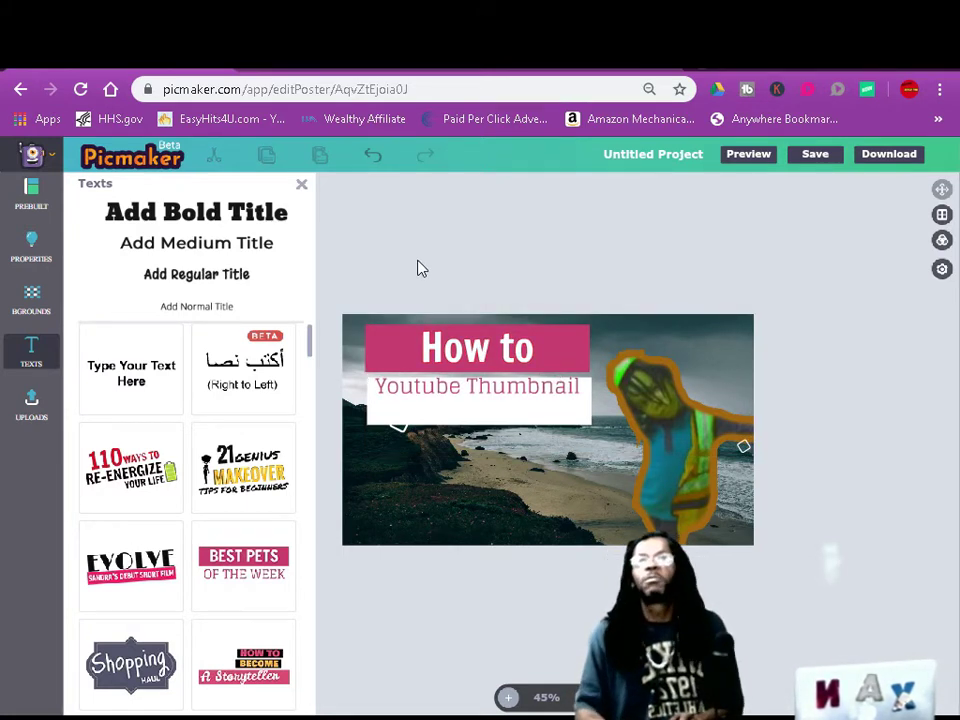
- Add a bold title in the lower part of the canvas, below the text design, reading "Free"
{"action": "left_click", "coordinate": [216, 221]}
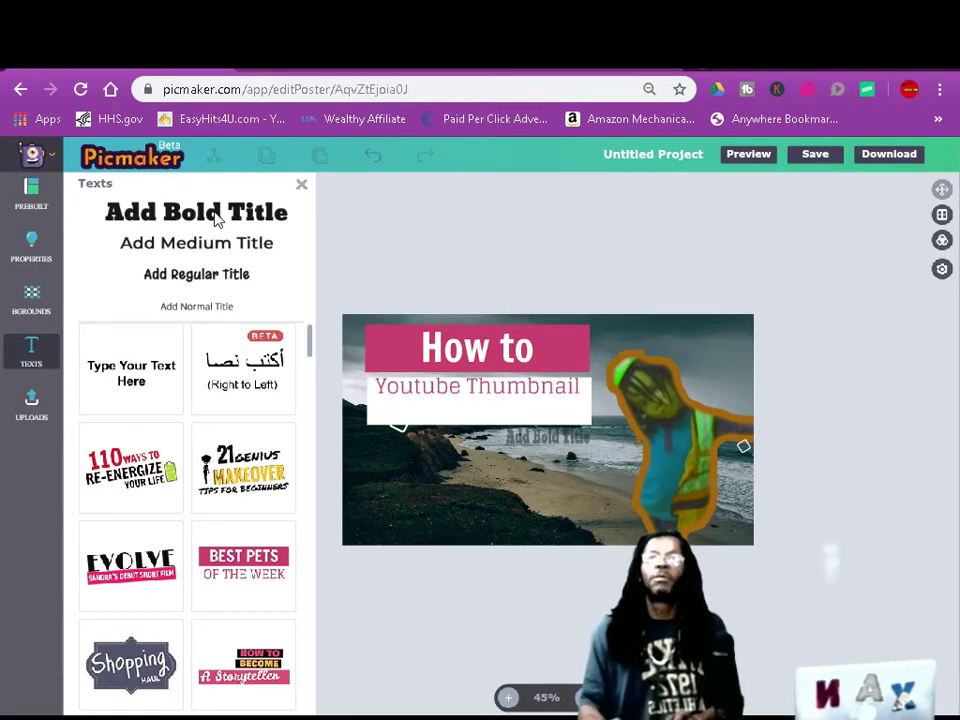
{"action": "left_click", "coordinate": [547, 437]}
{"action": "left_click_drag", "start_coordinate": [523, 435], "coordinate": [420, 480]}
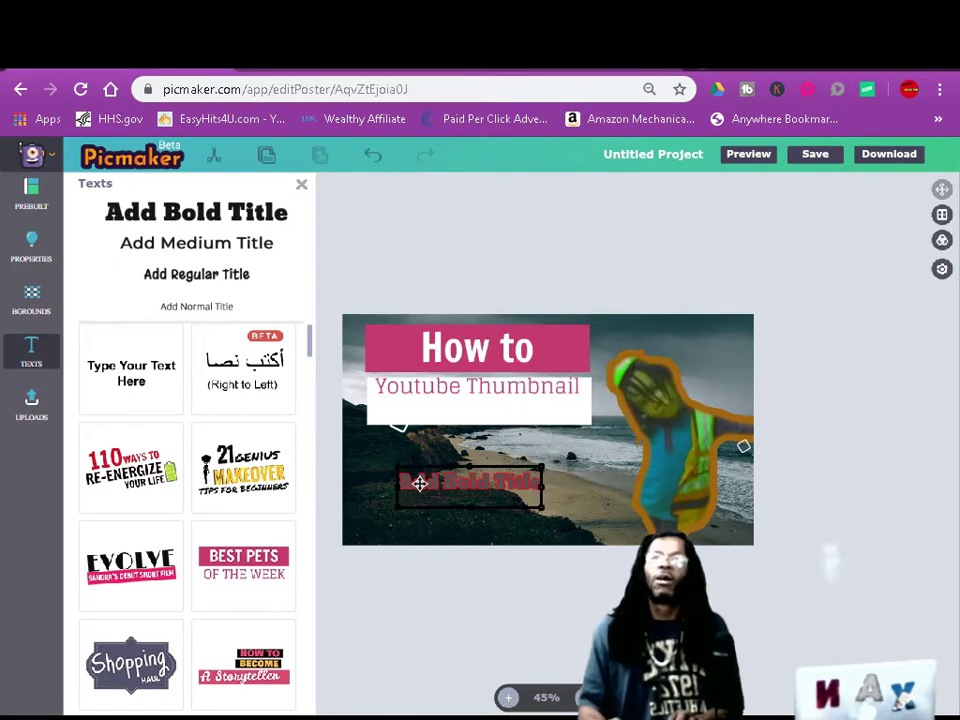
{"action": "double_click", "coordinate": [537, 486]}
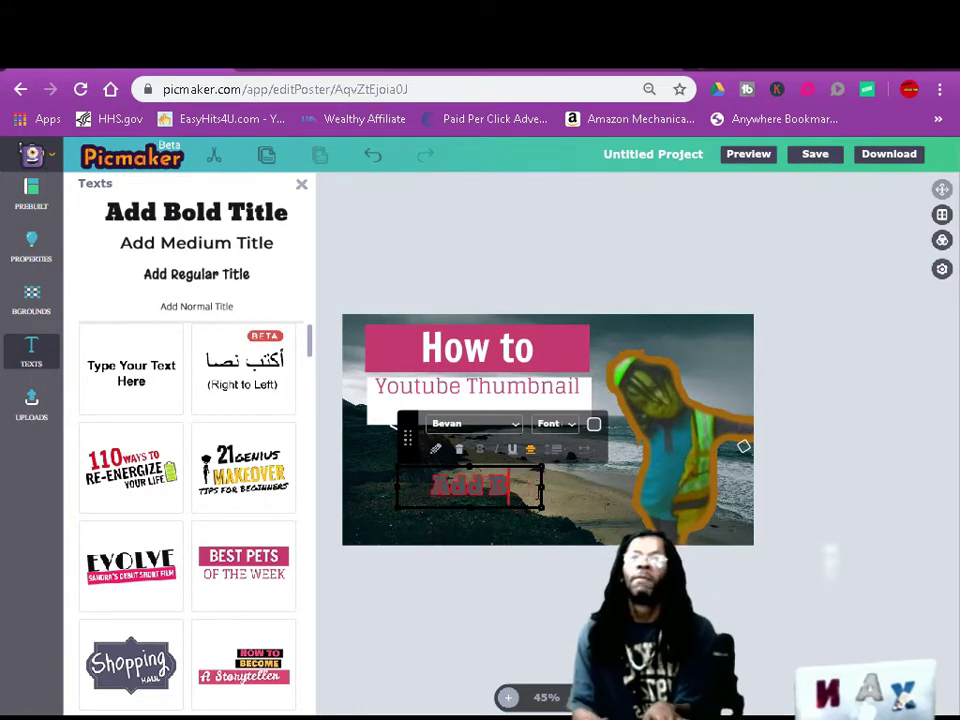
{"action": "key", "text": "BackSpace"}
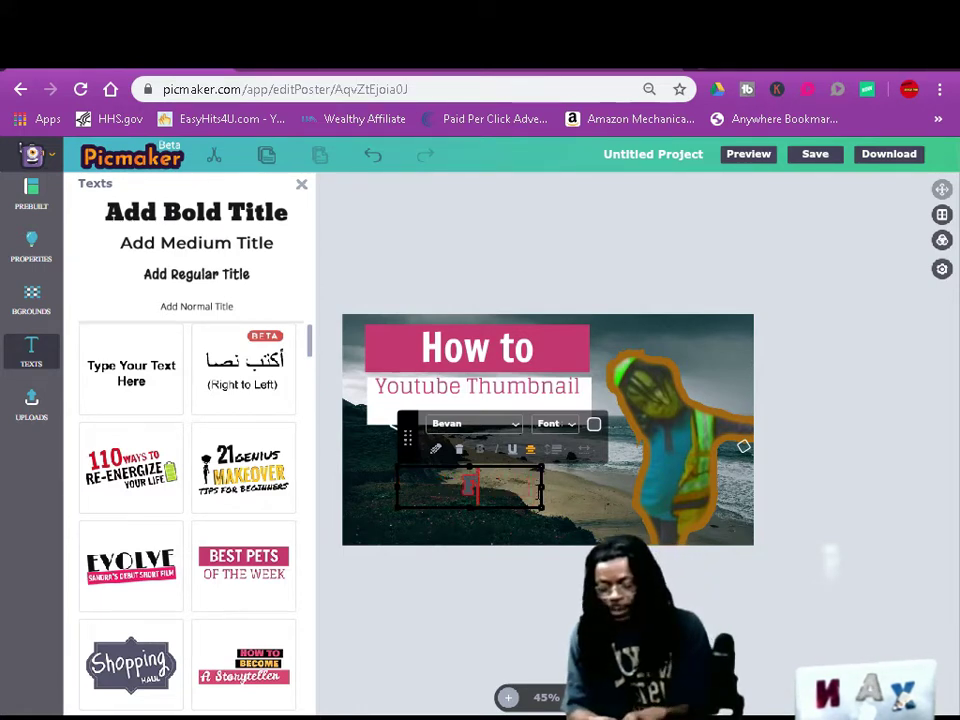
{"action": "type", "text": "Free"}
- Colour the whole "Free" title light yellow
{"action": "key", "text": "ctrl+a"}
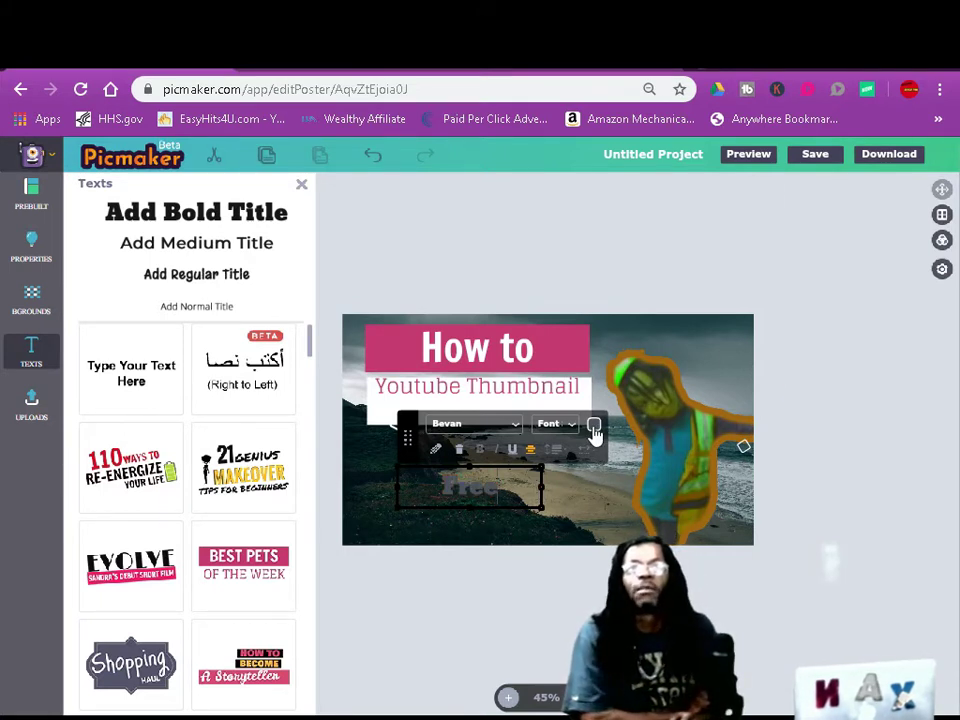
{"action": "left_click", "coordinate": [594, 426]}
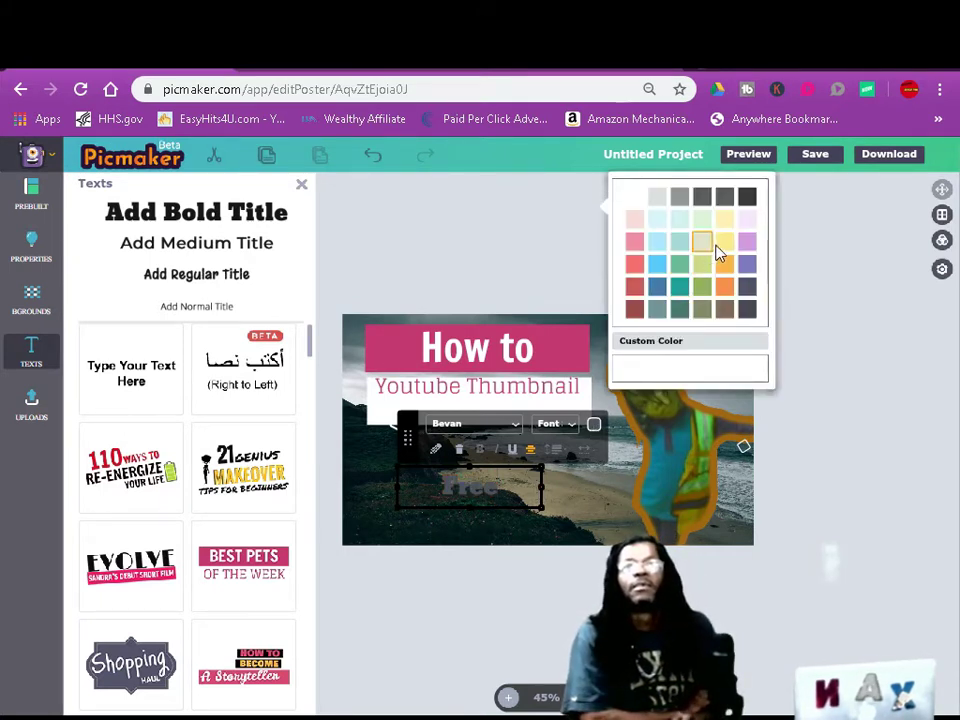
{"action": "left_click", "coordinate": [720, 244]}
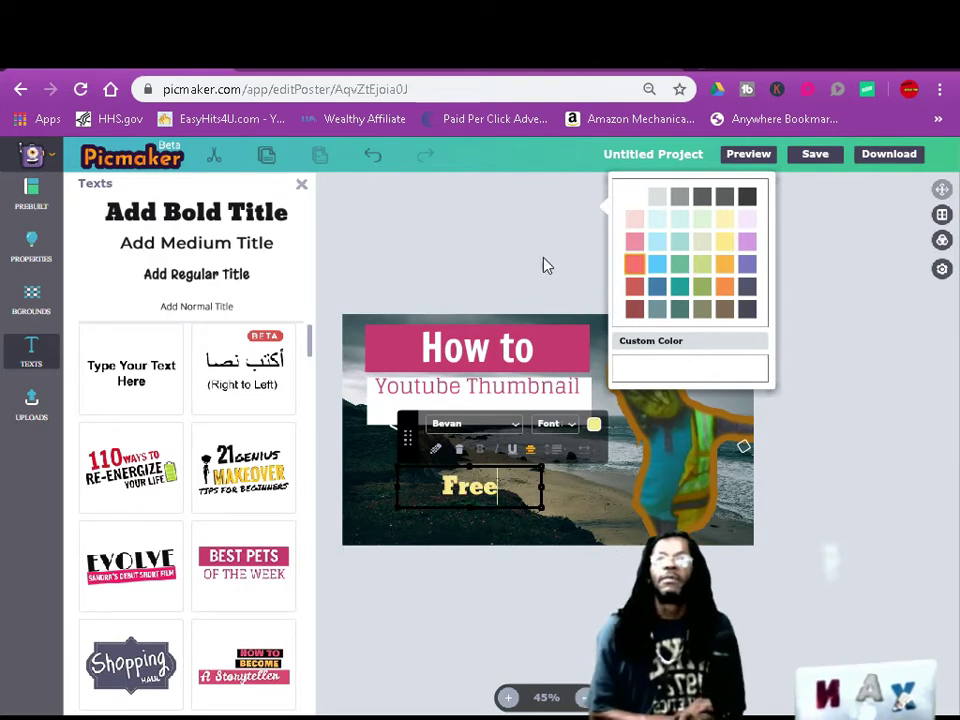
- Add a second bold title reading "Free" and colour it red
{"action": "left_click", "coordinate": [242, 213]}
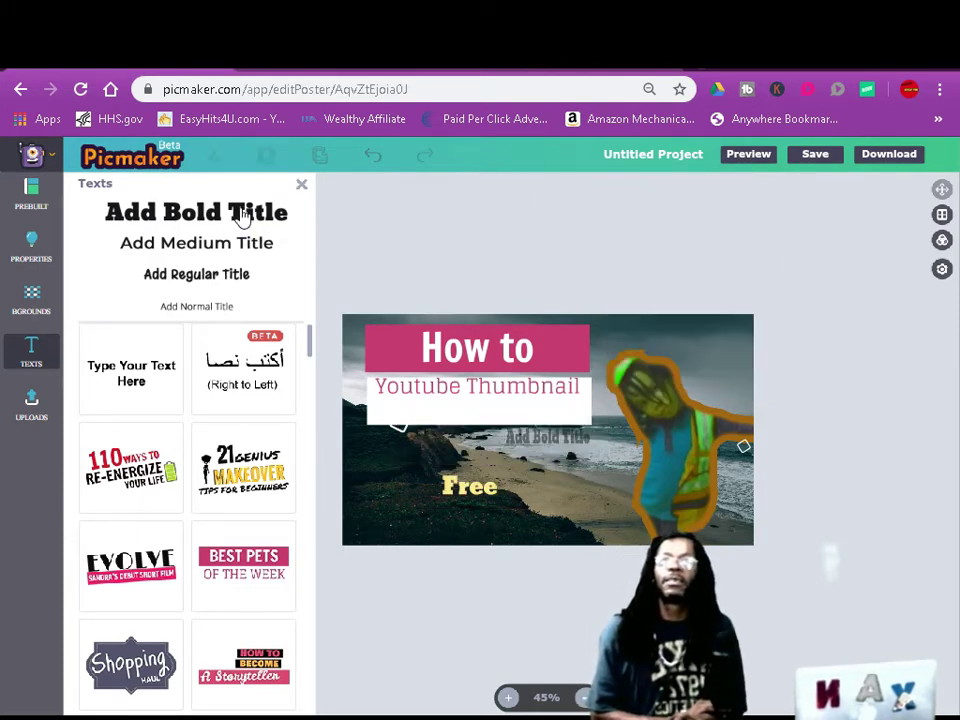
{"action": "double_click", "coordinate": [599, 432]}
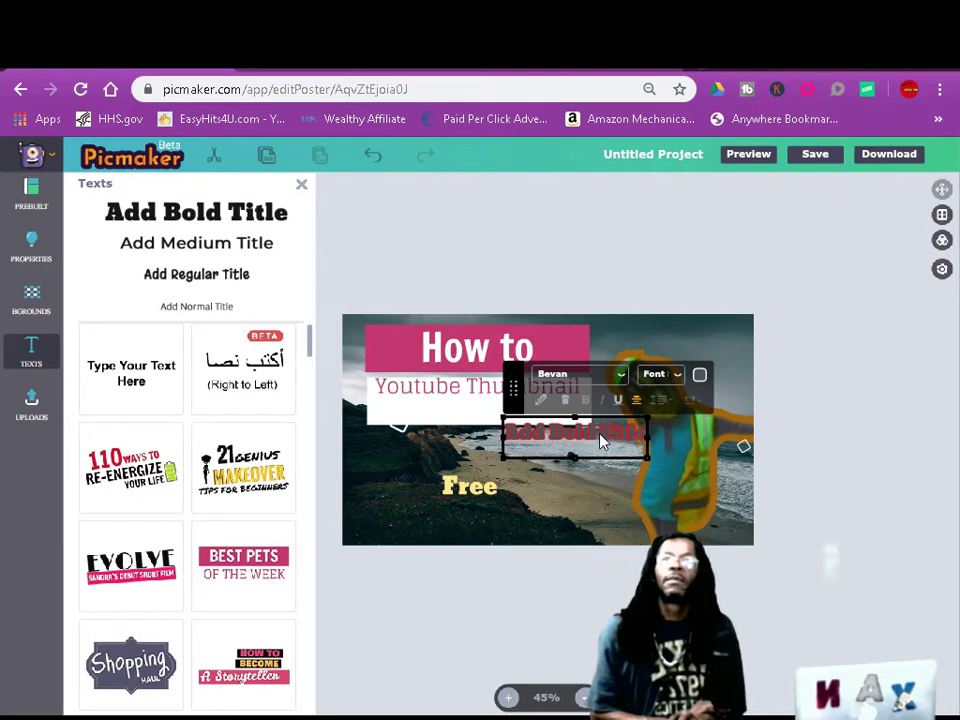
{"action": "double_click", "coordinate": [624, 432]}
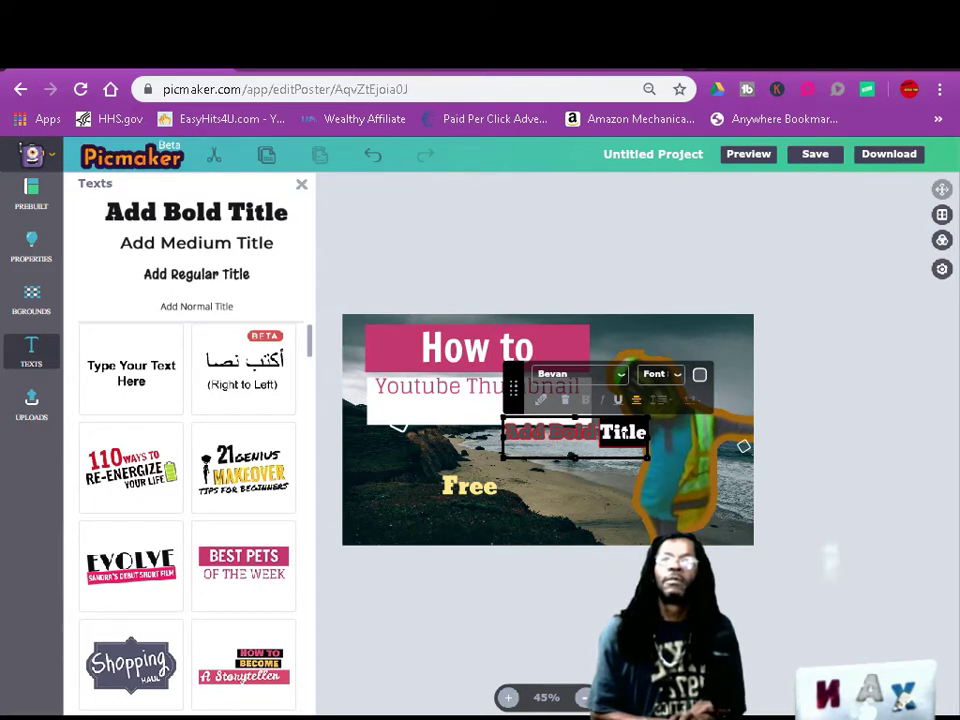
{"action": "triple_click", "coordinate": [624, 432]}
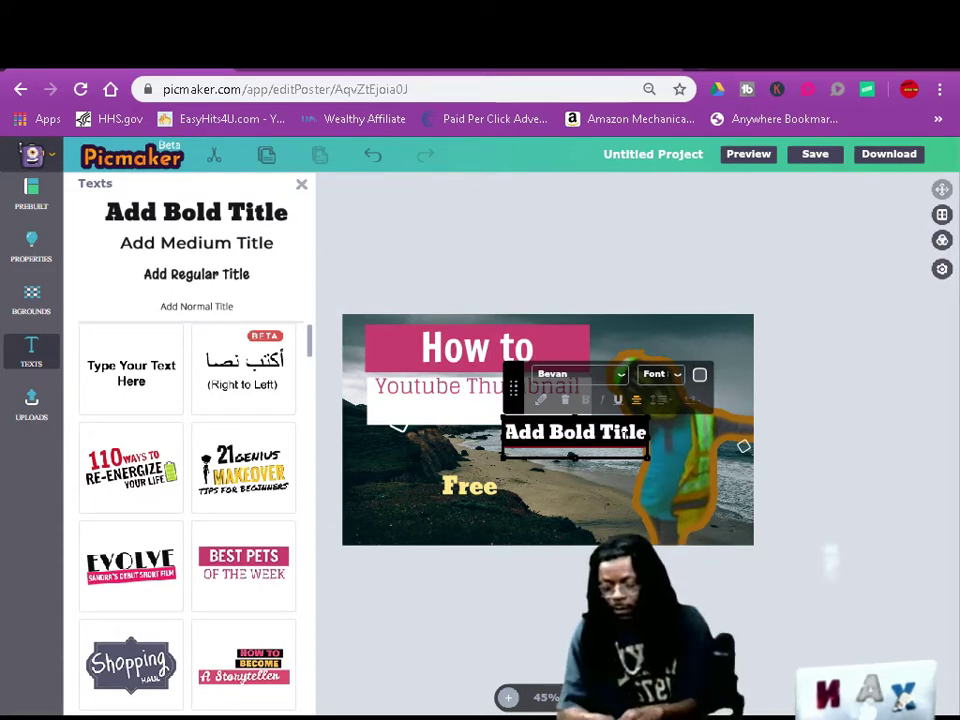
{"action": "type", "text": "Free"}
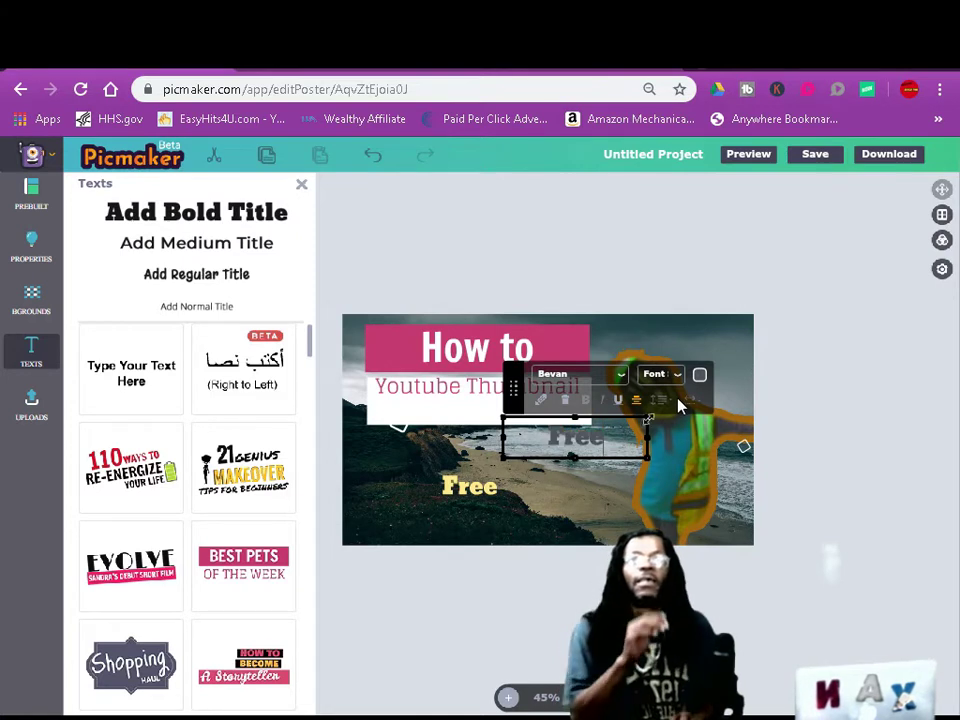
{"action": "left_click", "coordinate": [700, 374]}
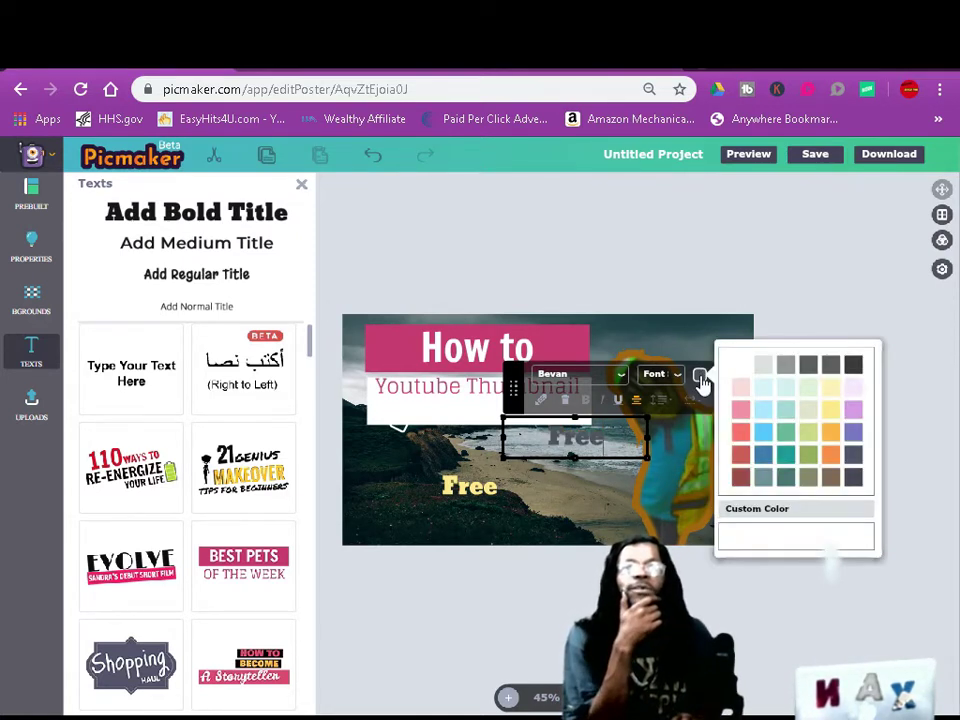
{"action": "left_click", "coordinate": [741, 456]}
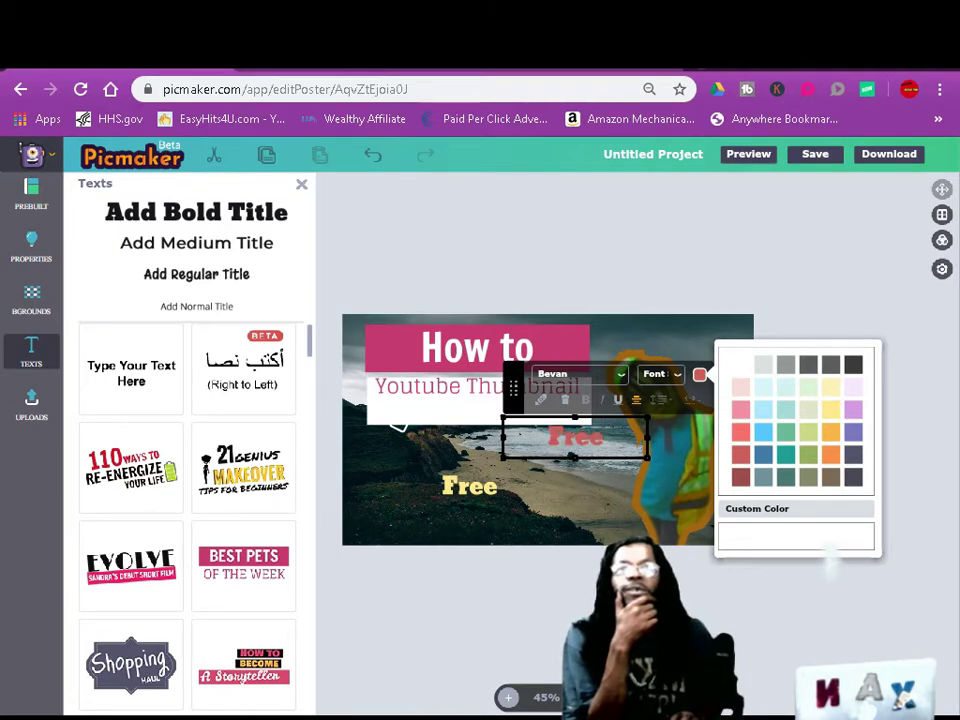
- Place the red "Free" title over the yellow one with a slight offset for a shadow effect
{"action": "left_click", "coordinate": [582, 443]}
{"action": "left_click", "coordinate": [578, 437]}
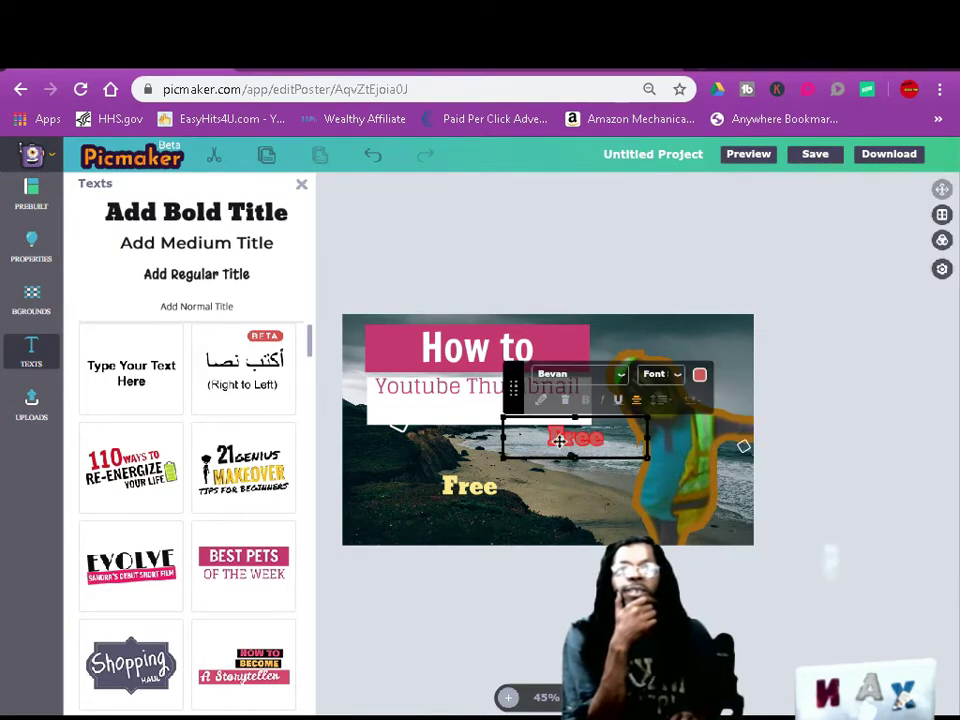
{"action": "left_click_drag", "start_coordinate": [583, 437], "coordinate": [481, 487]}
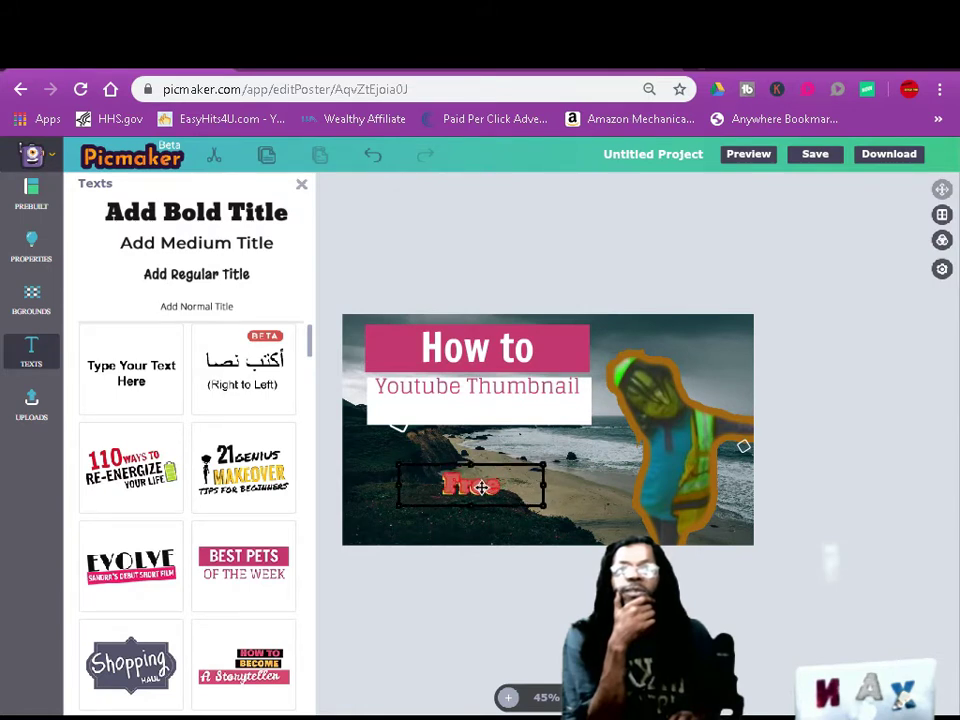
{"action": "left_click", "coordinate": [481, 487]}
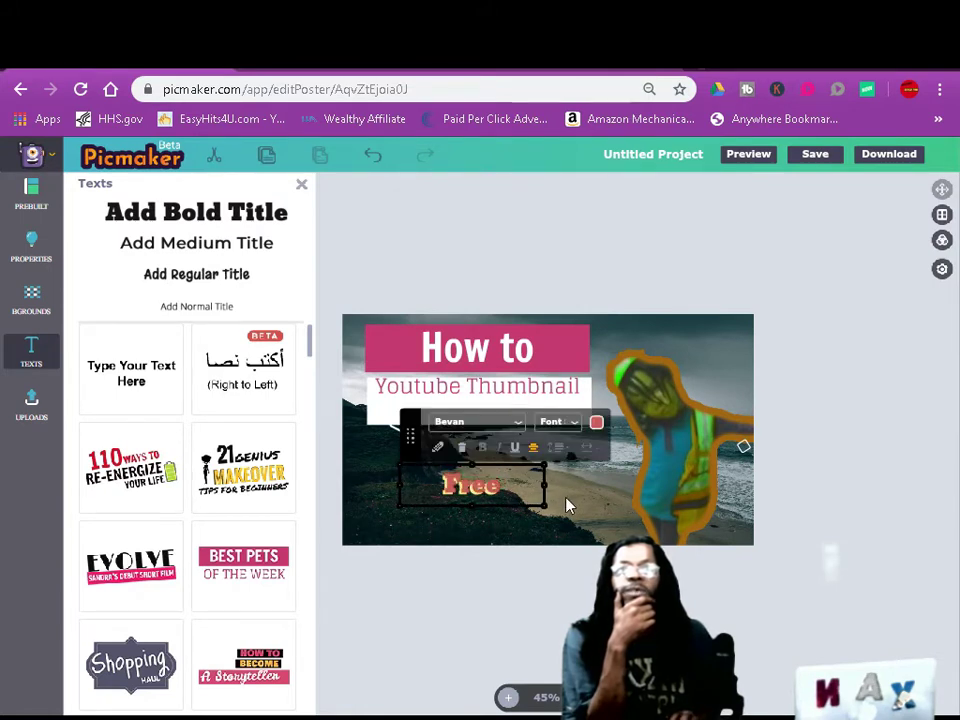
{"action": "left_click", "coordinate": [600, 446]}
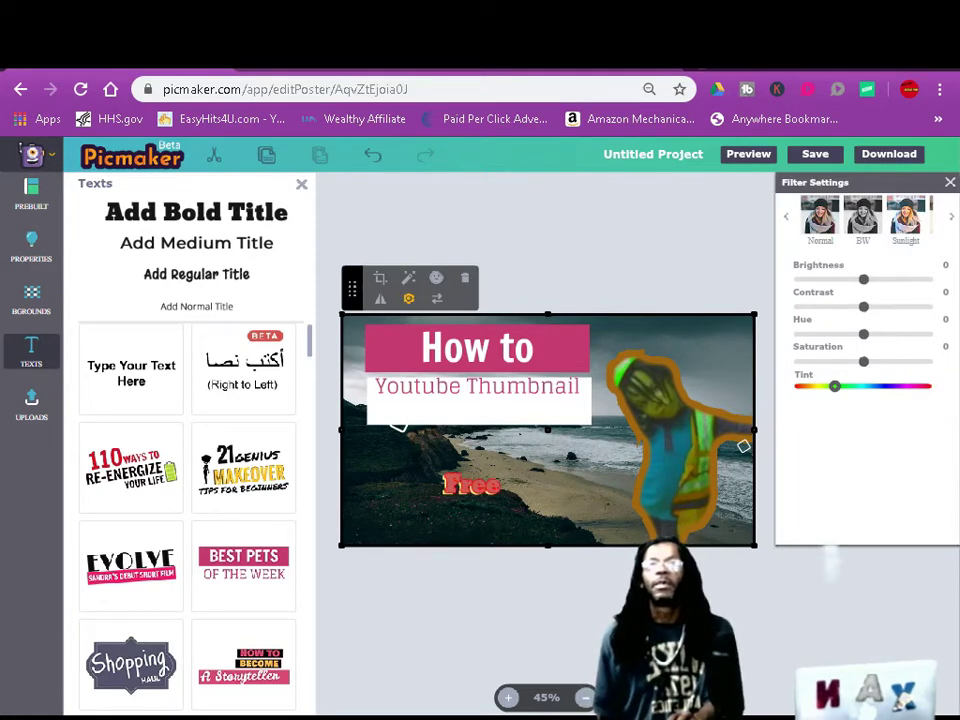
- Enlarge the yellow and red "Free" titles and overlay the red one on the yellow near the canvas's lower edge, slightly offset
{"action": "left_click", "coordinate": [475, 490]}
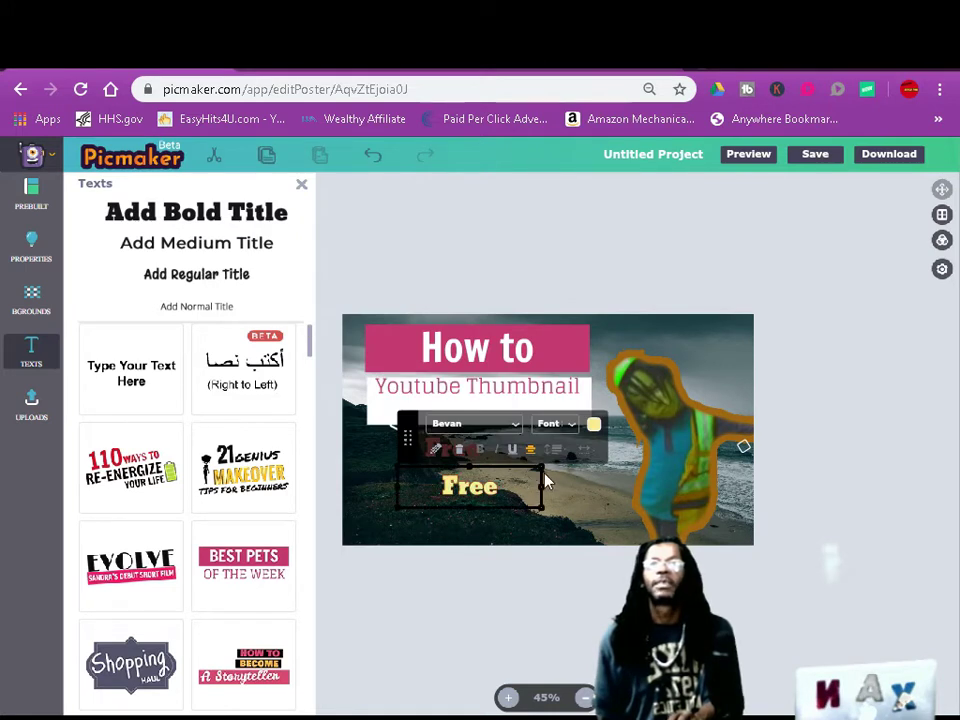
{"action": "left_click_drag", "start_coordinate": [541, 465], "coordinate": [604, 448]}
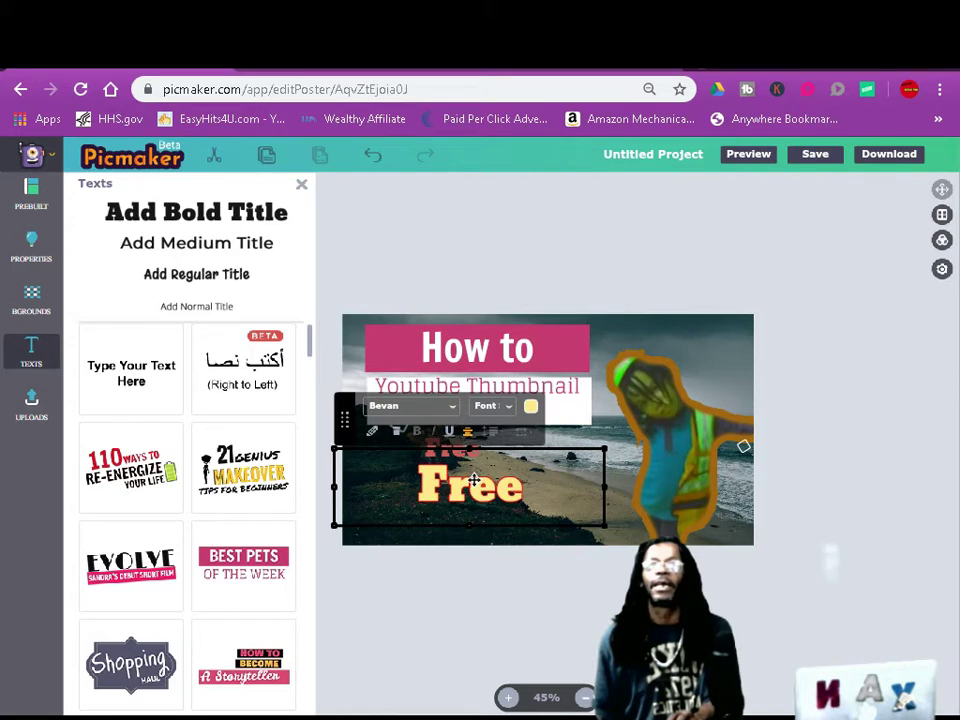
{"action": "left_click_drag", "start_coordinate": [474, 481], "coordinate": [474, 501]}
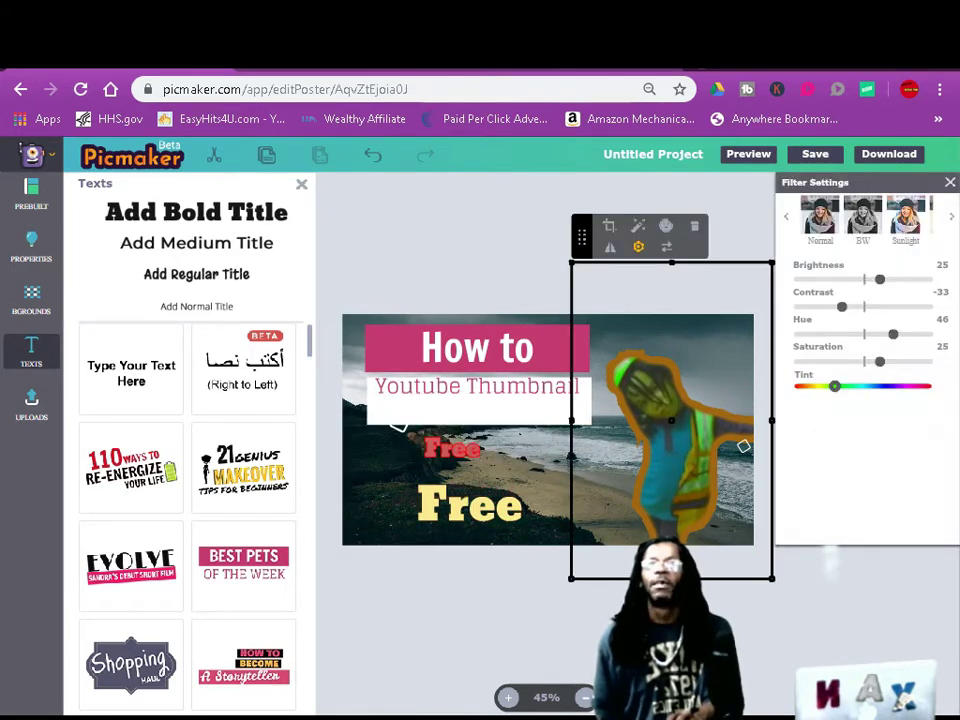
{"action": "left_click", "coordinate": [490, 452]}
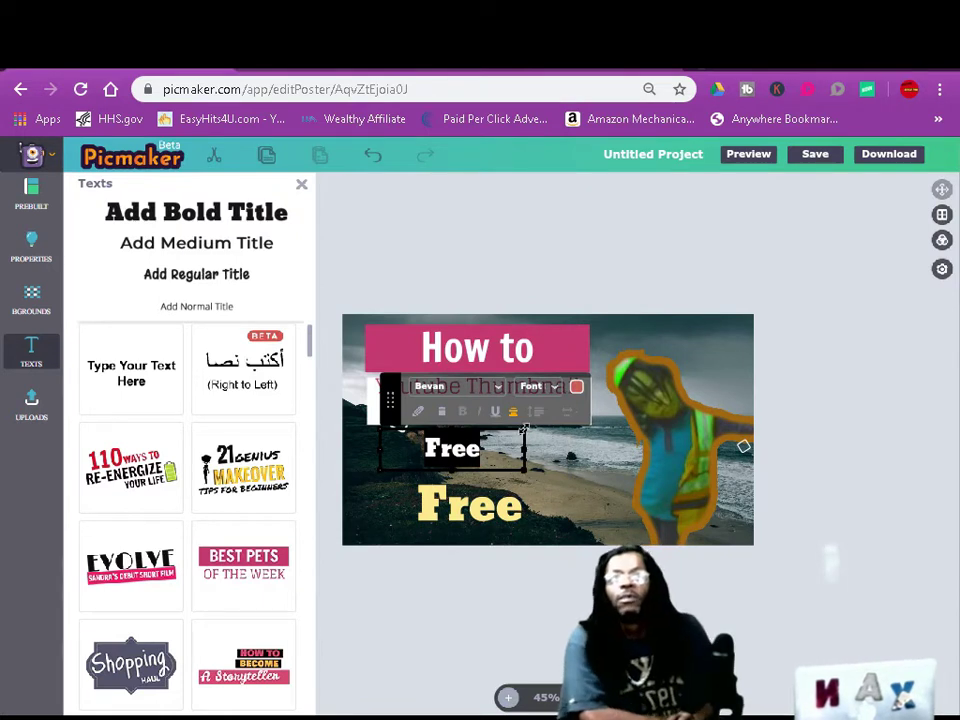
{"action": "left_click_drag", "start_coordinate": [525, 430], "coordinate": [573, 414]}
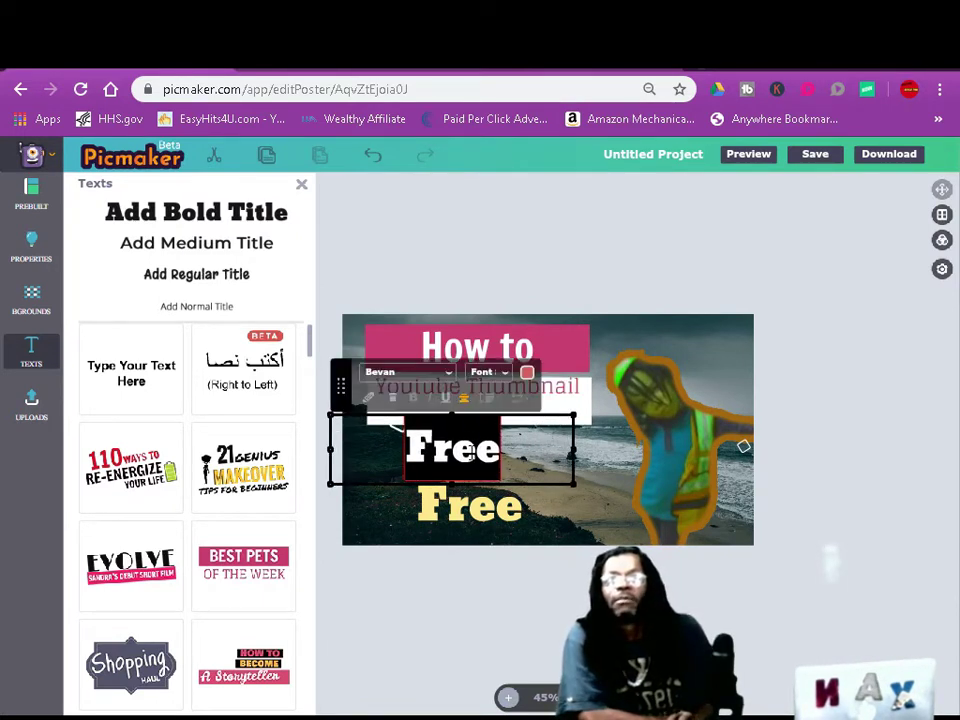
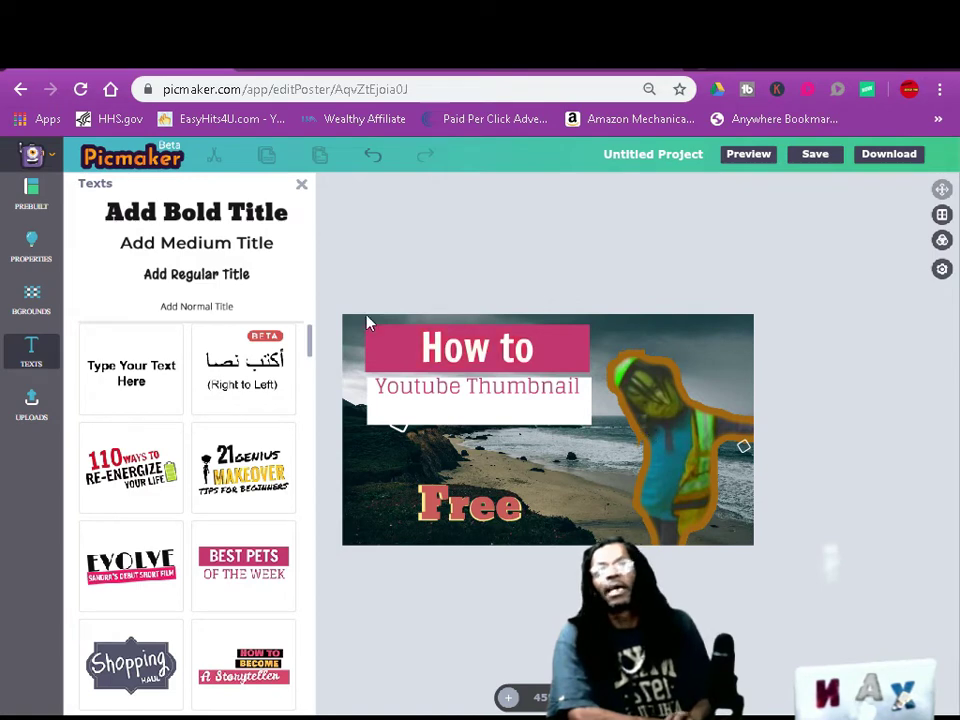
- Browse the collection of prebuilt thumbnail templates
{"action": "left_click", "coordinate": [31, 195]}
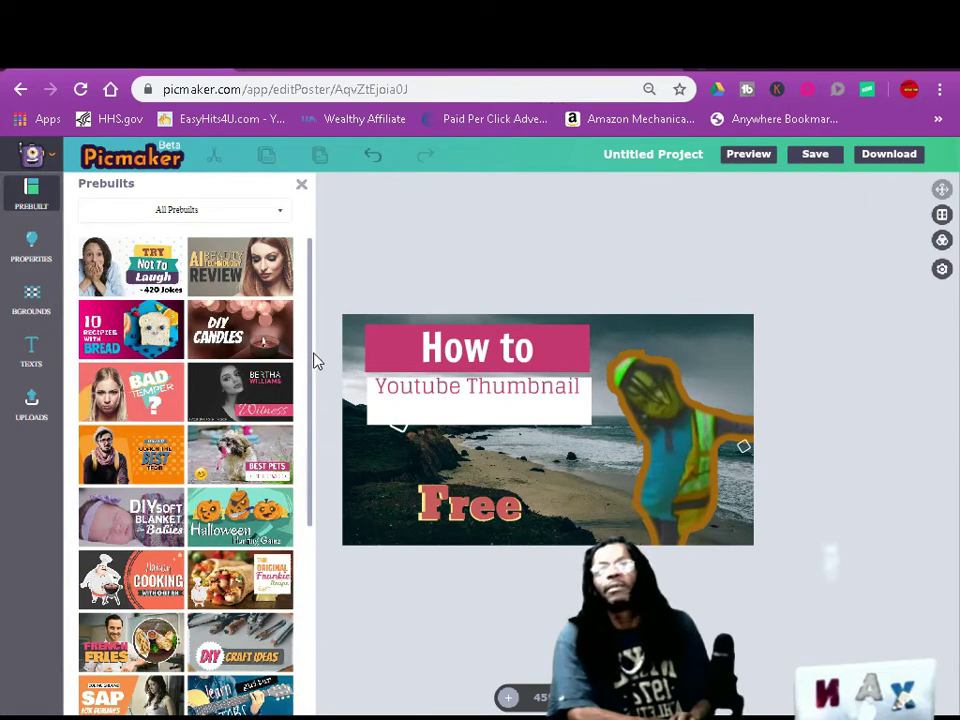
{"action": "scroll", "coordinate": [312, 360], "scroll_direction": "down", "scroll_amount": 3}
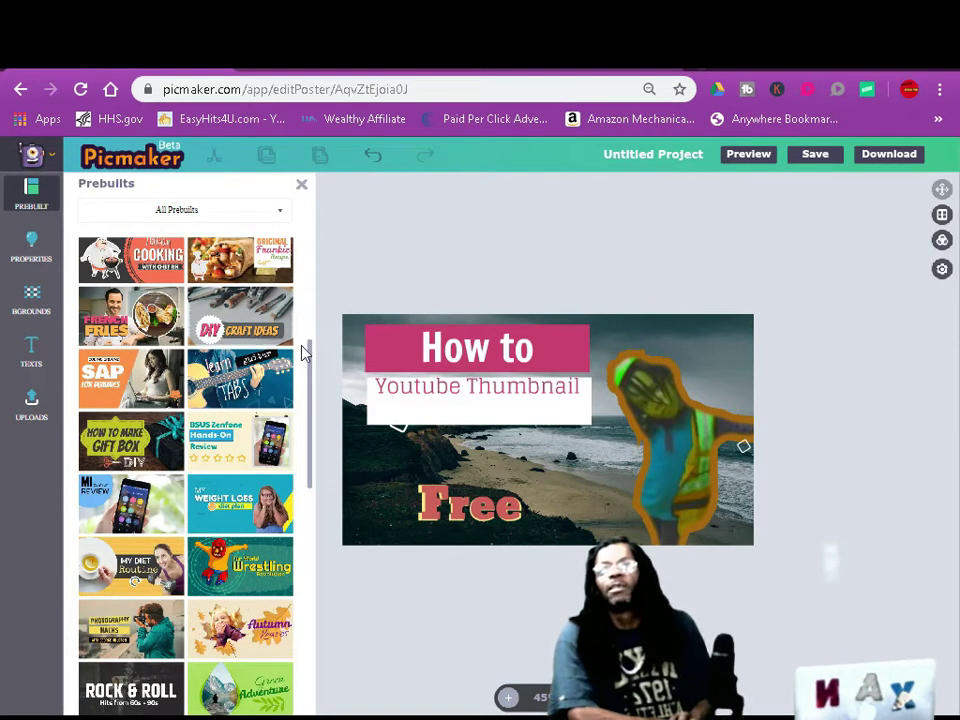
{"action": "left_click_drag", "start_coordinate": [312, 367], "coordinate": [317, 255]}
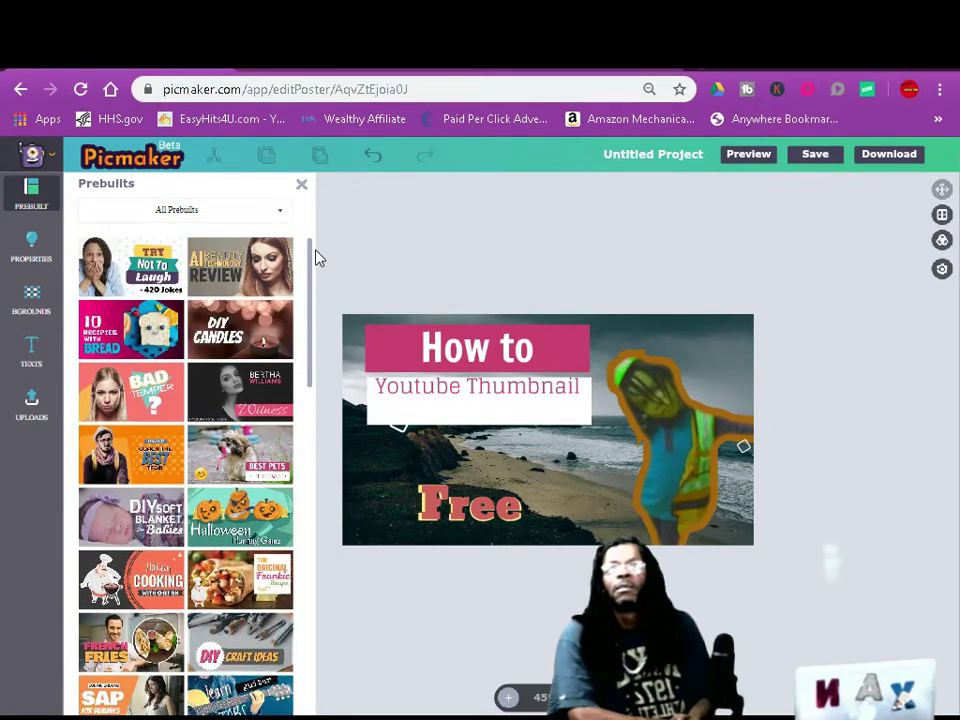
- Load the prebuilt "Bad Temper ?" thumbnail template and delete the woman's photo from it
{"action": "left_click", "coordinate": [119, 392]}
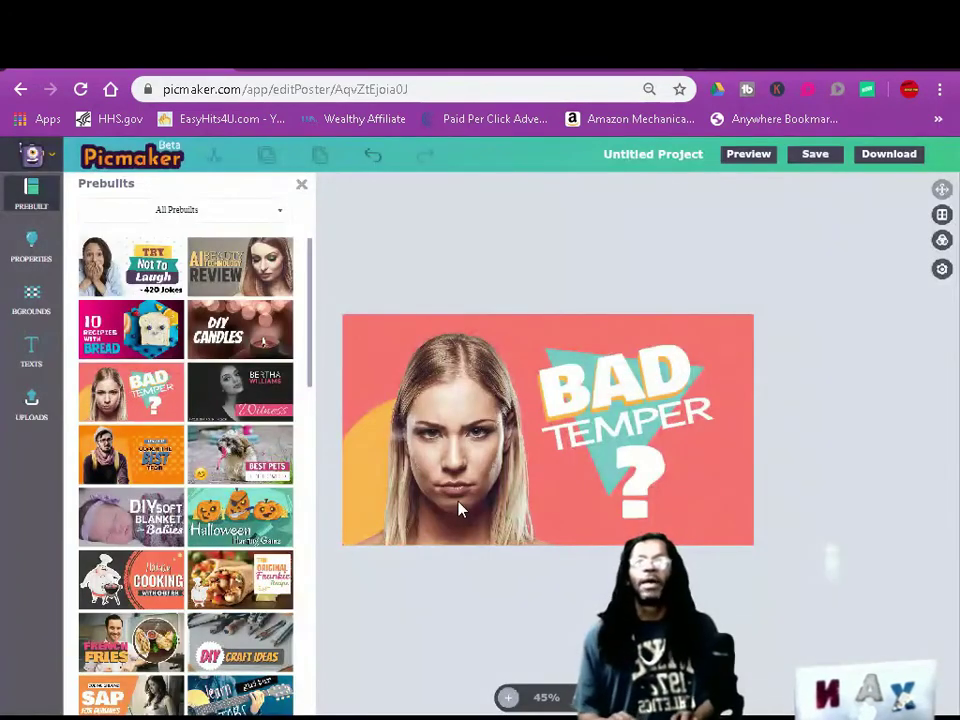
{"action": "left_click", "coordinate": [505, 460]}
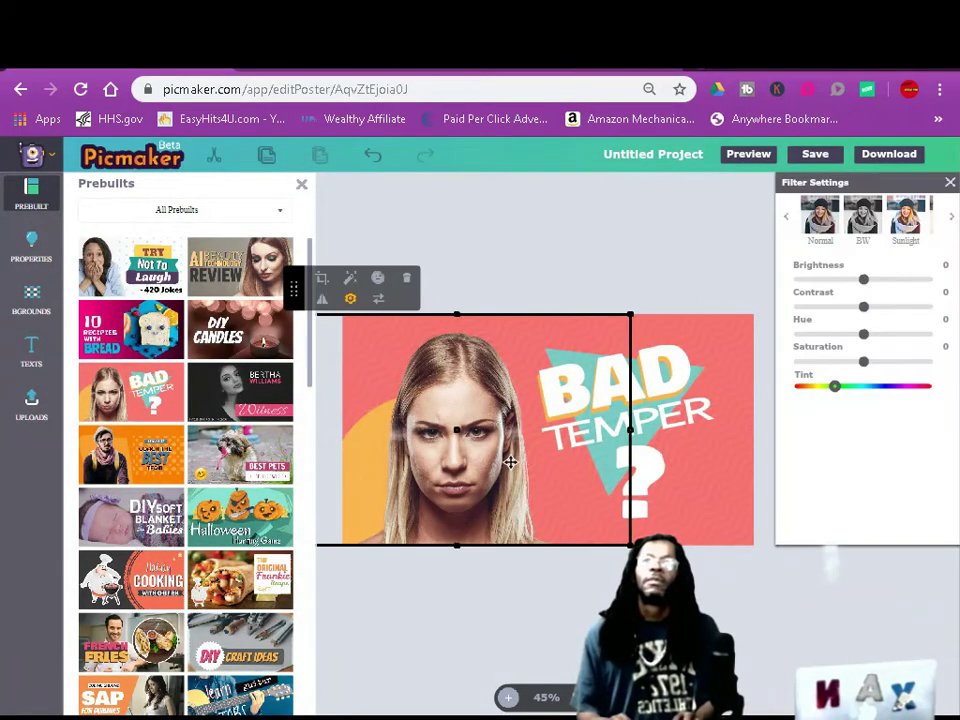
{"action": "left_click", "coordinate": [405, 278]}
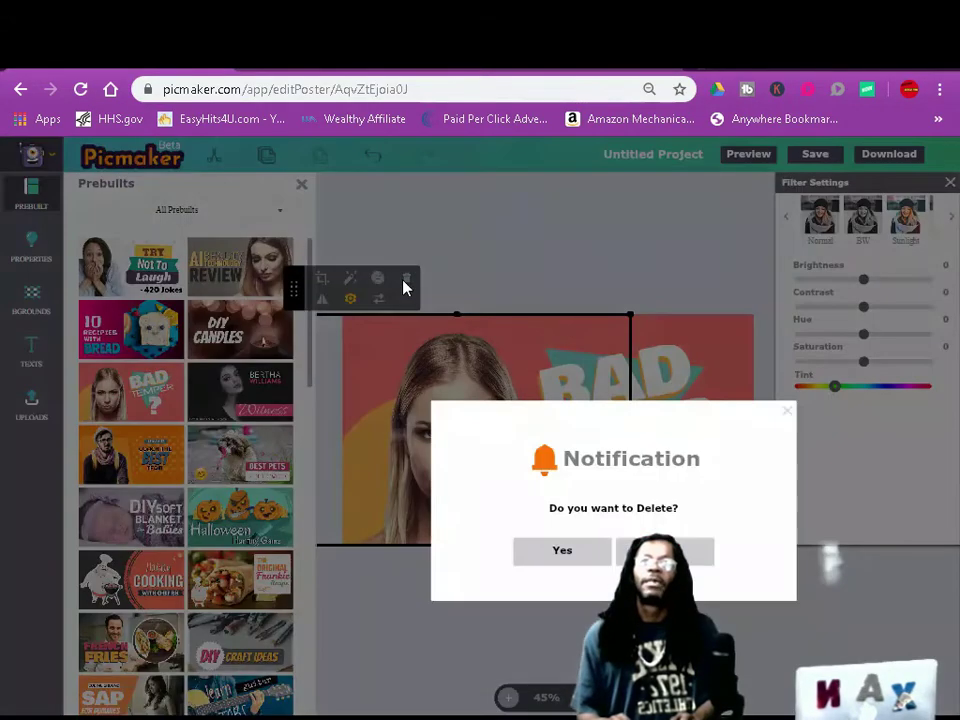
{"action": "left_click", "coordinate": [535, 558]}
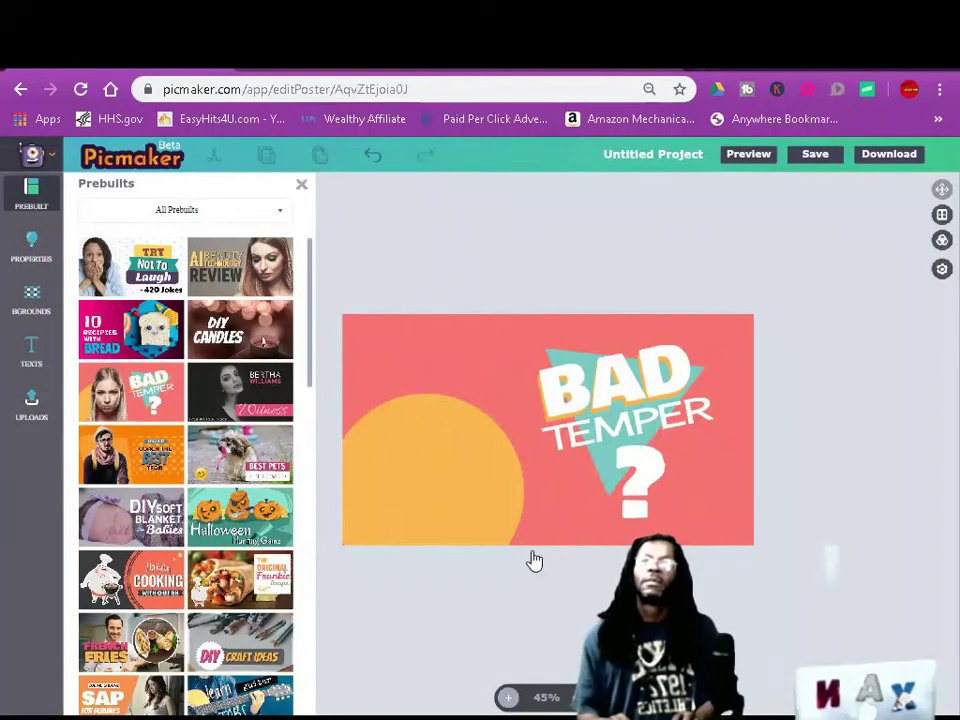
- Add the uploaded photo of the child in the safety vest, enlarge it and place it over the orange circle at the canvas's left edge
{"action": "left_click", "coordinate": [33, 403]}
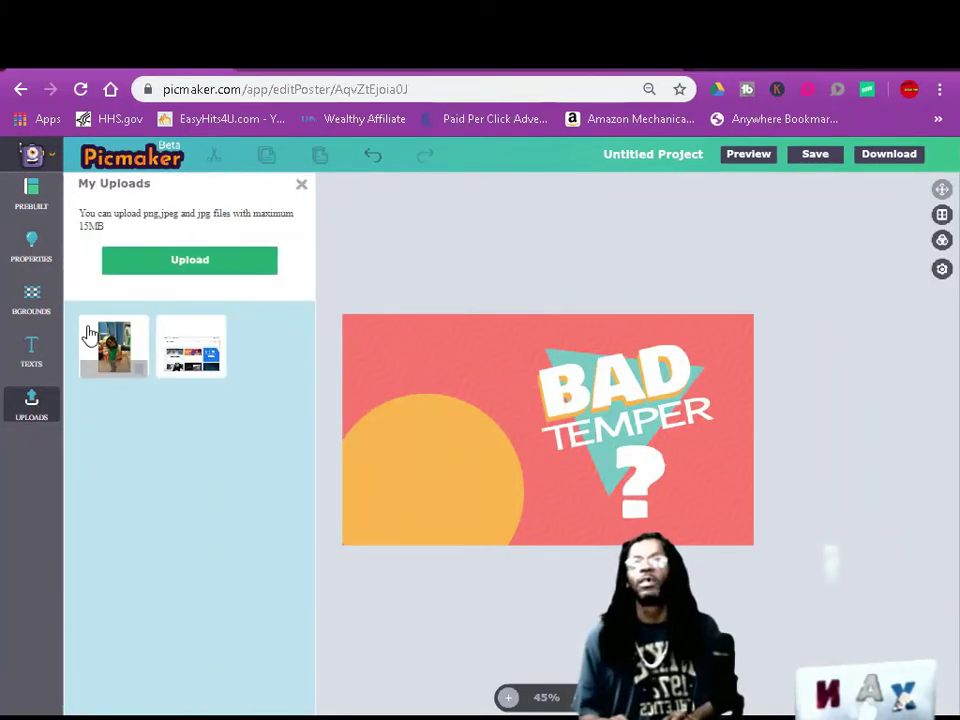
{"action": "left_click", "coordinate": [124, 358]}
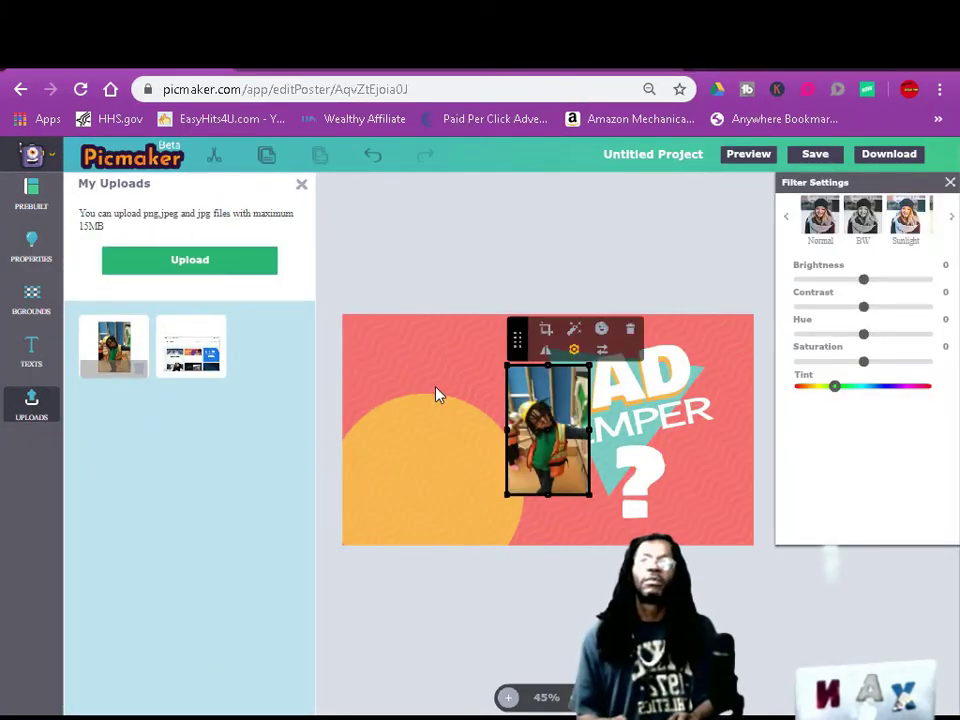
{"action": "left_click_drag", "start_coordinate": [548, 422], "coordinate": [415, 457]}
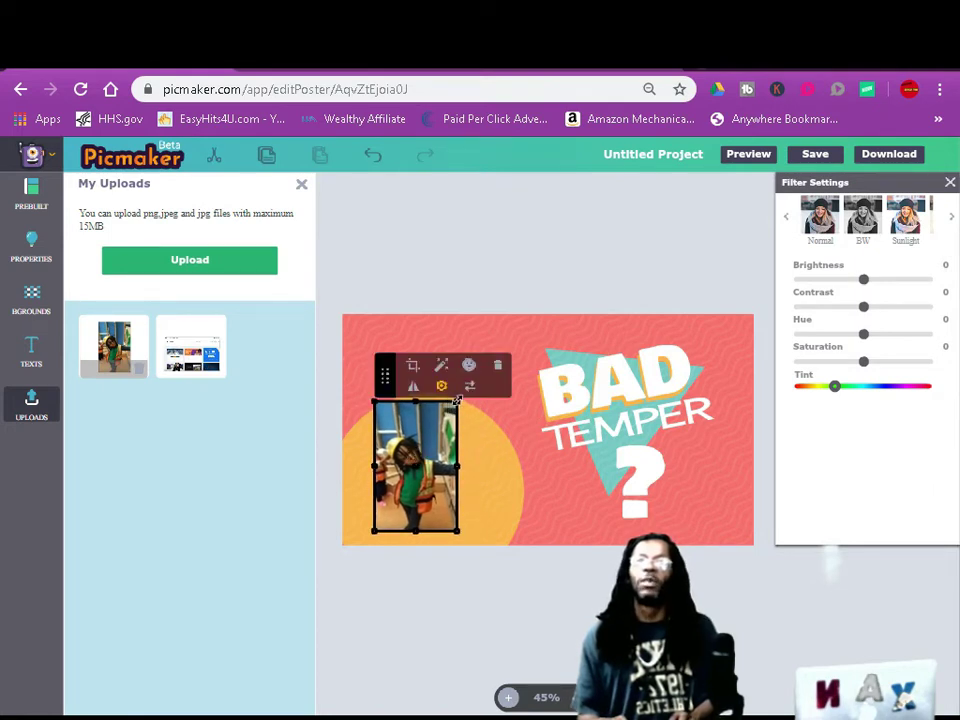
{"action": "left_click_drag", "start_coordinate": [457, 400], "coordinate": [504, 328]}
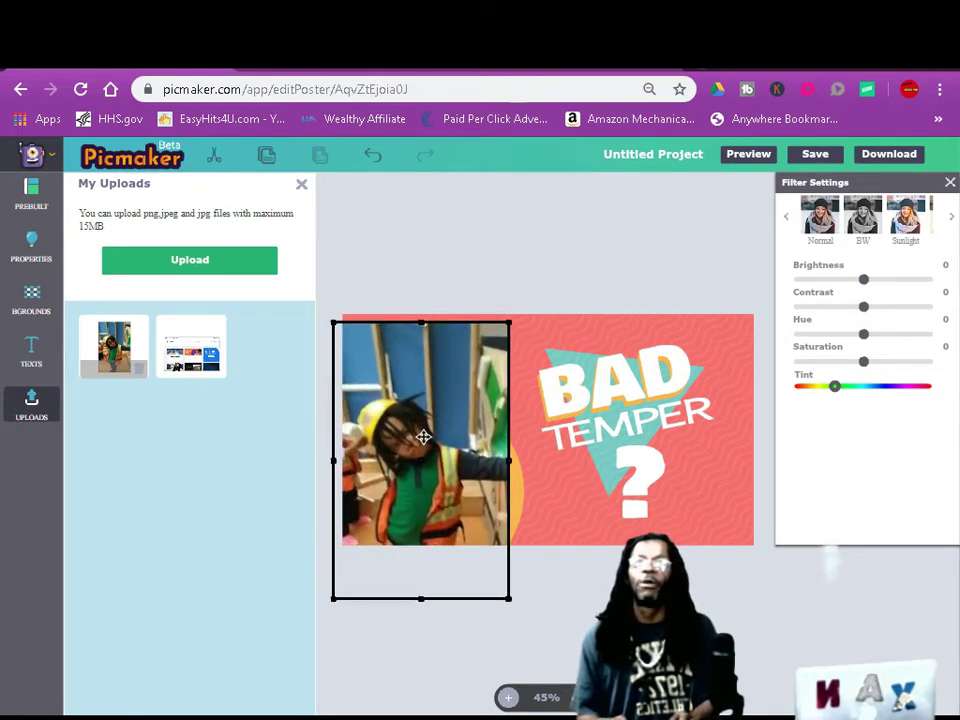
{"action": "left_click_drag", "start_coordinate": [424, 436], "coordinate": [431, 405]}
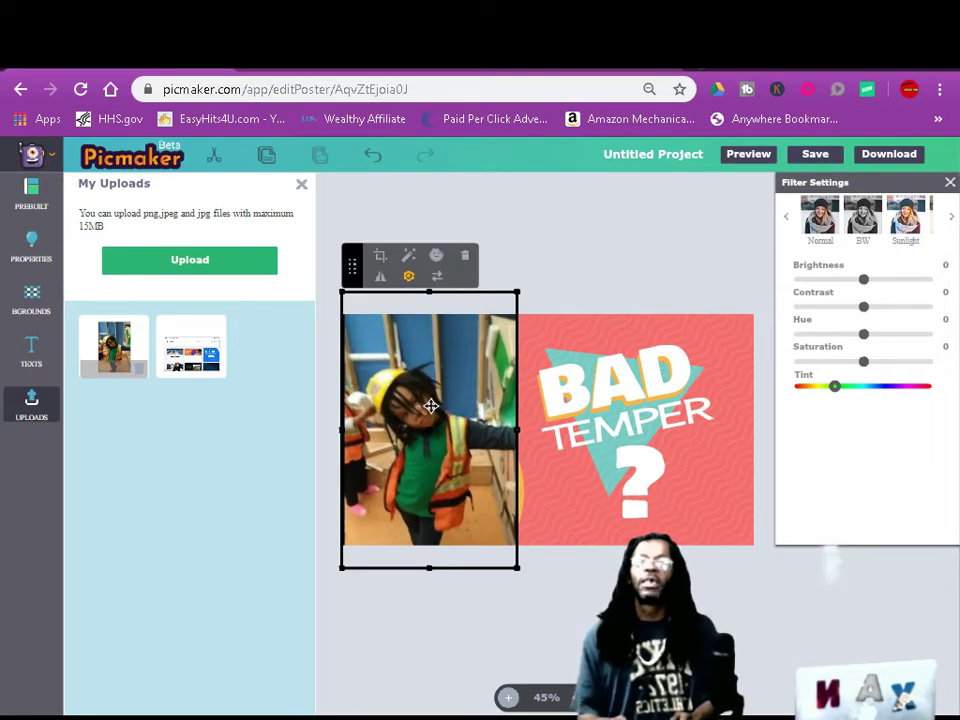
- Remove the photo's background automatically, keeping only the first detected person and excluding the second person and the tie
{"action": "left_click", "coordinate": [407, 258]}
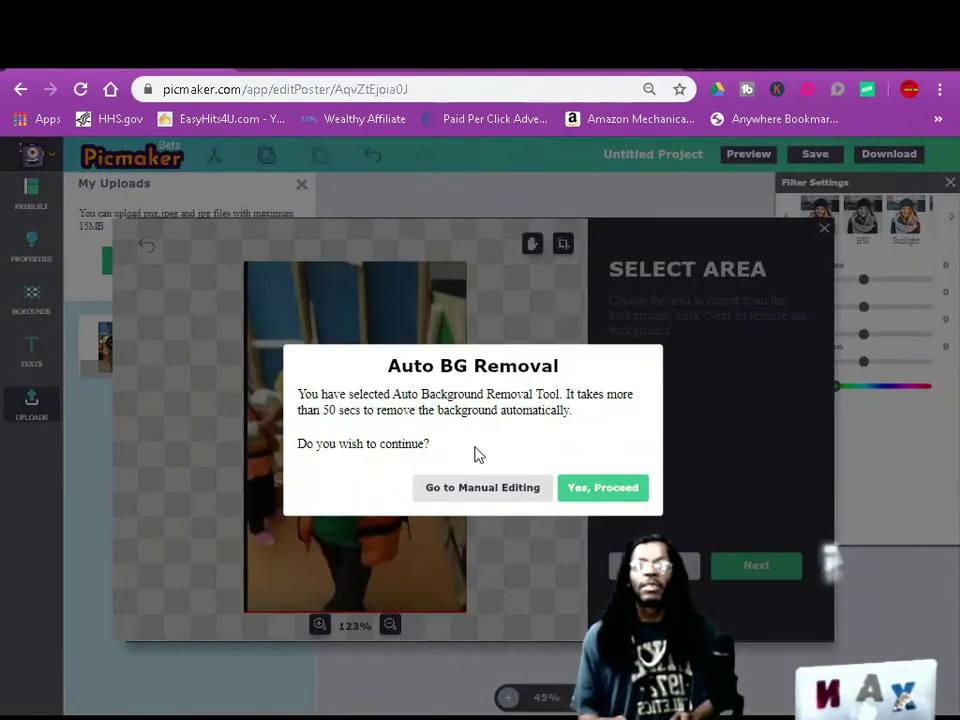
{"action": "left_click", "coordinate": [595, 494]}
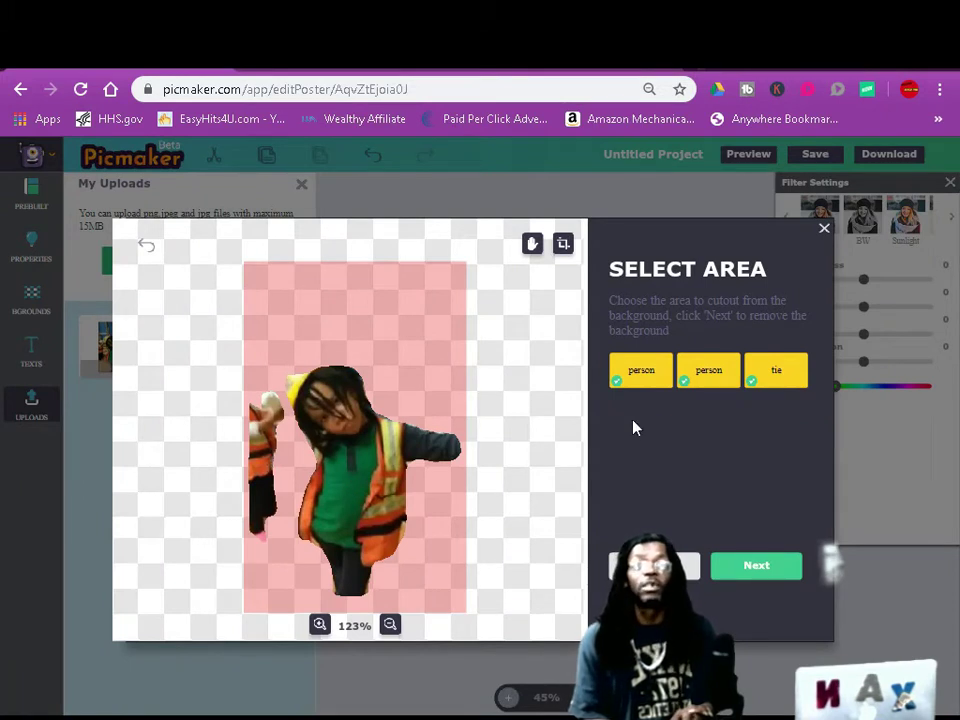
{"action": "left_click", "coordinate": [712, 379]}
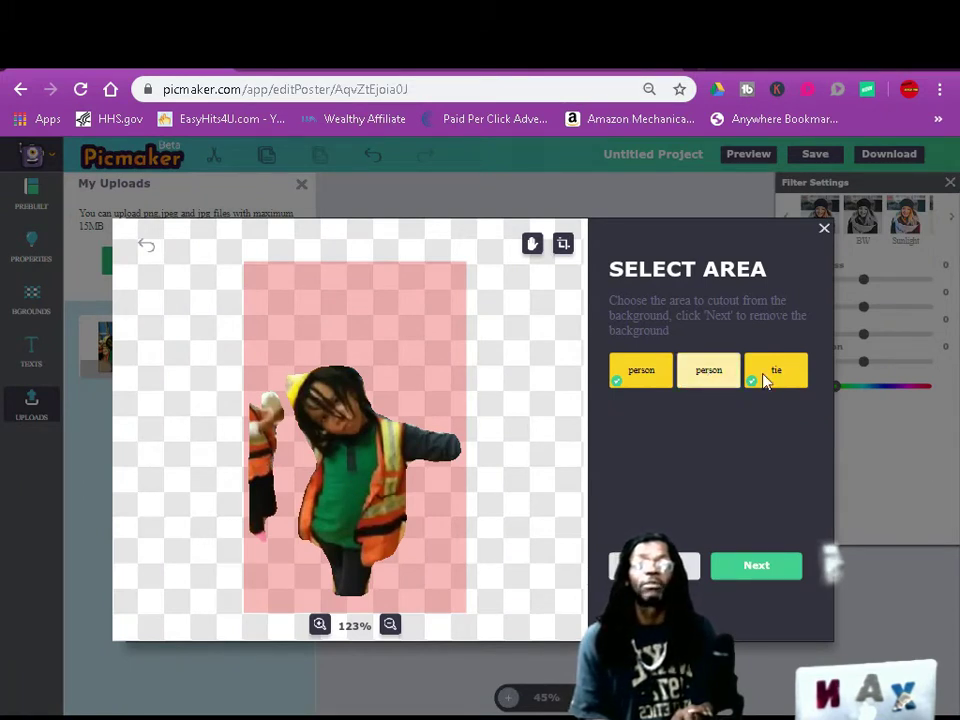
{"action": "left_click", "coordinate": [776, 373]}
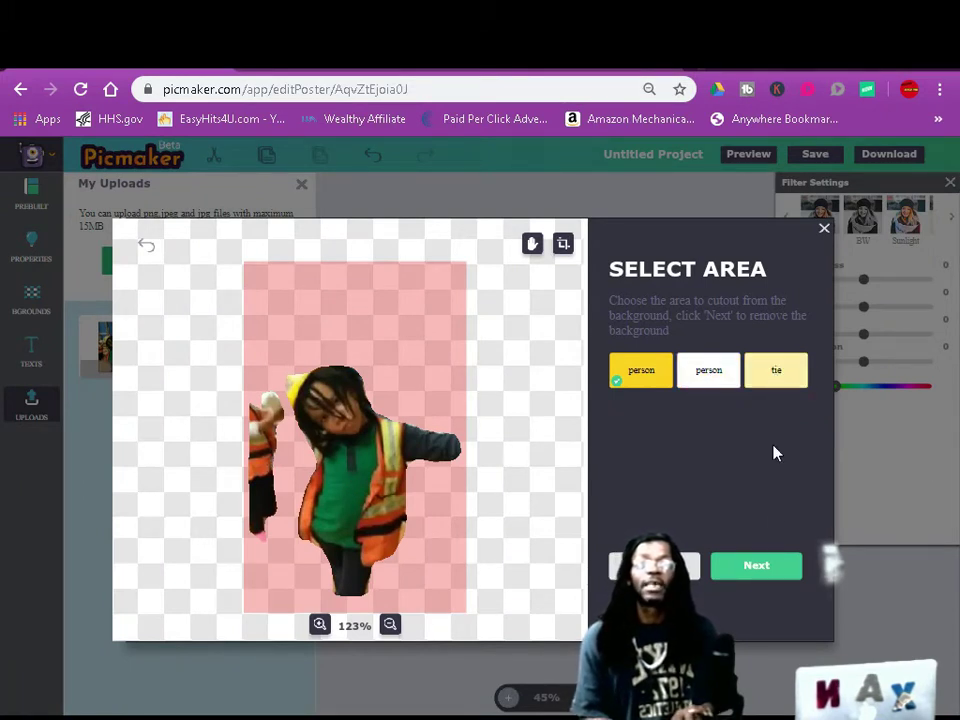
{"action": "left_click", "coordinate": [768, 574]}
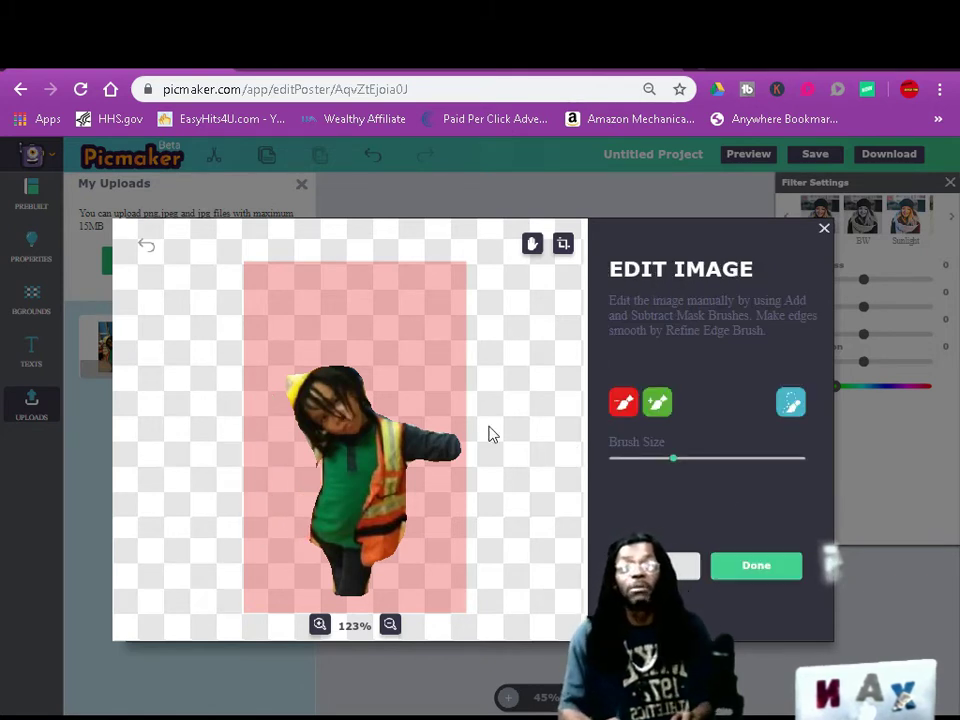
- Restore the yellow hat with the add brush, clean stray areas with the subtract brush, and apply the cutout
{"action": "left_click", "coordinate": [656, 404]}
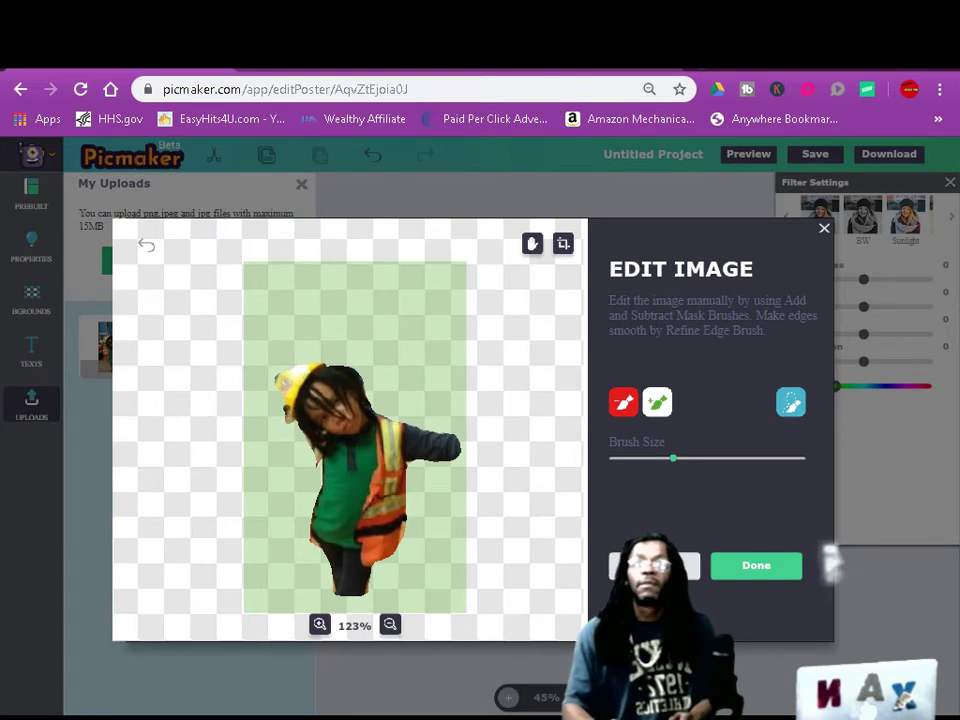
{"action": "left_click", "coordinate": [624, 402]}
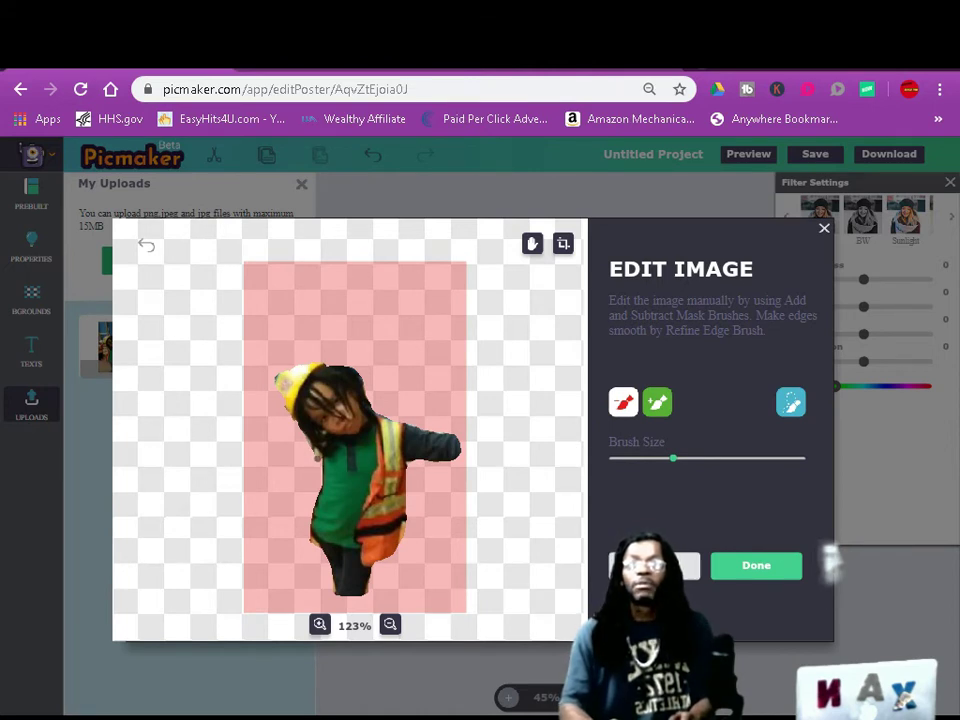
{"action": "left_click", "coordinate": [771, 574]}
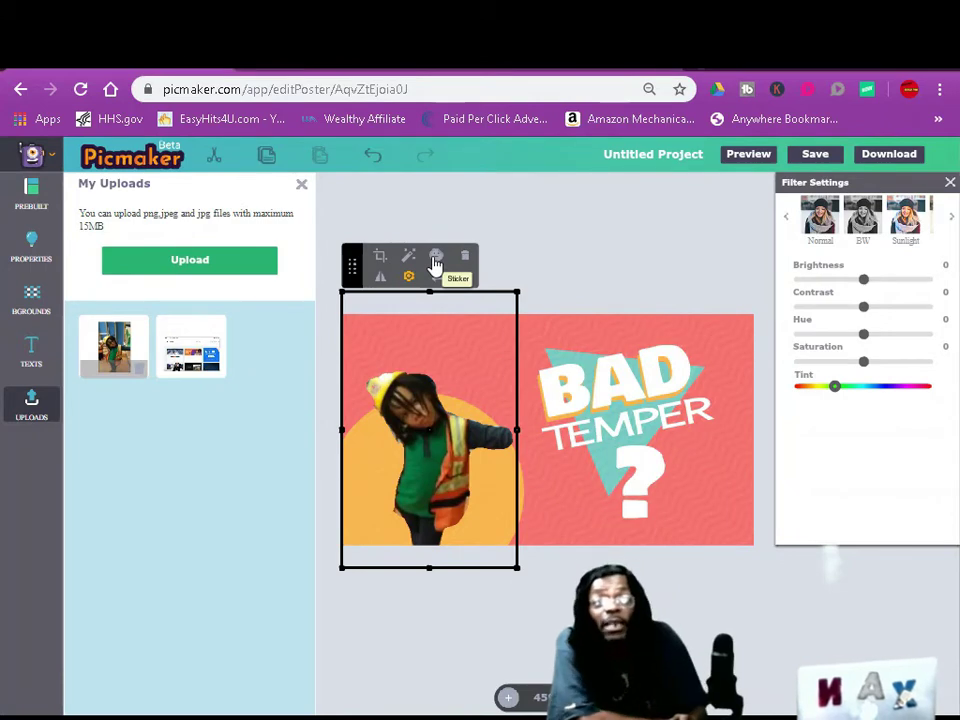
- Apply a sticker effect to the cutout with a thin, near-black stroke and no inner stroke
{"action": "left_click", "coordinate": [436, 262]}
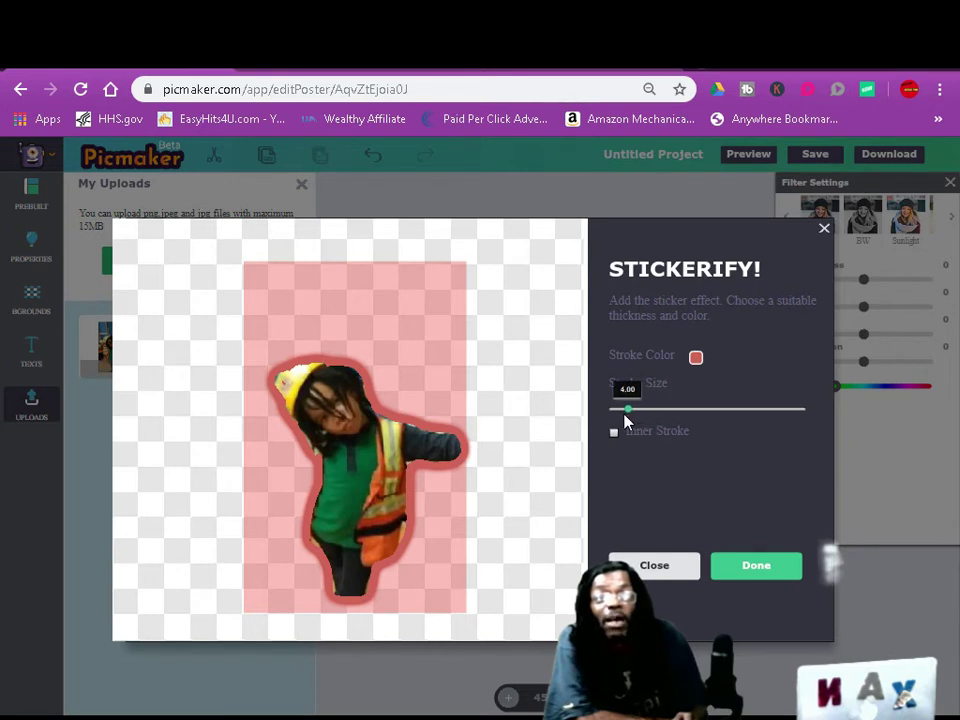
{"action": "left_click_drag", "start_coordinate": [619, 420], "coordinate": [614, 421]}
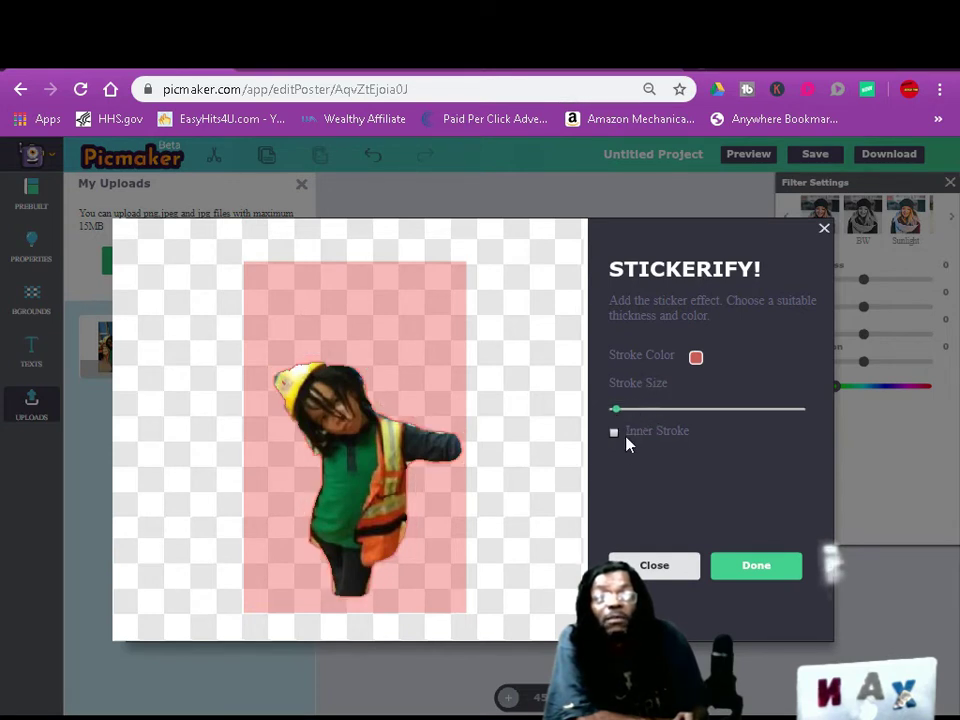
{"action": "left_click", "coordinate": [614, 433]}
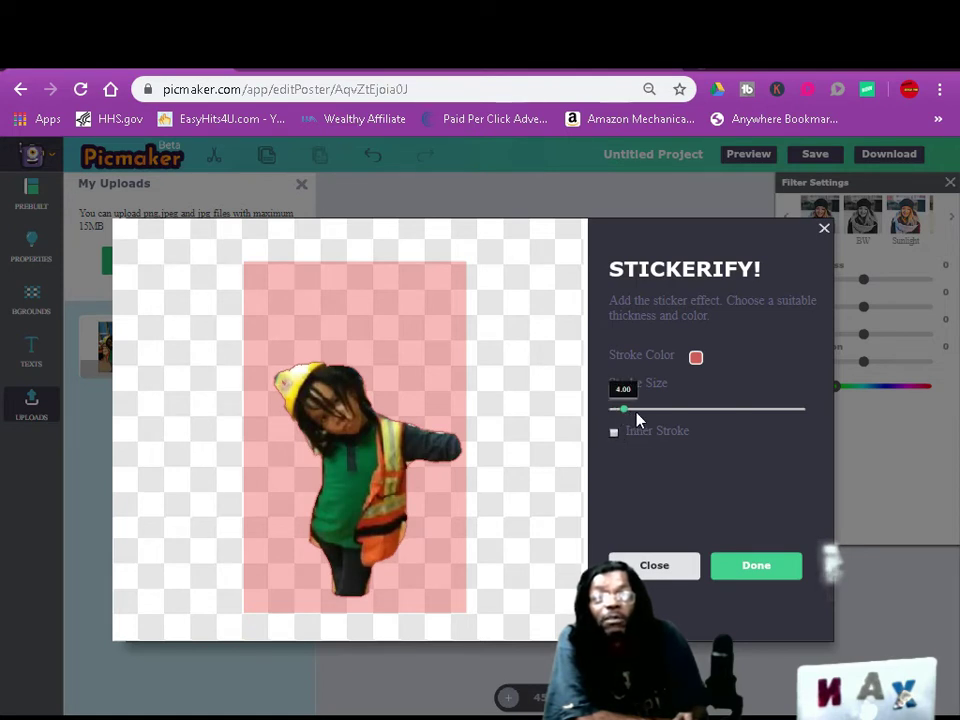
{"action": "left_click_drag", "start_coordinate": [658, 416], "coordinate": [656, 417]}
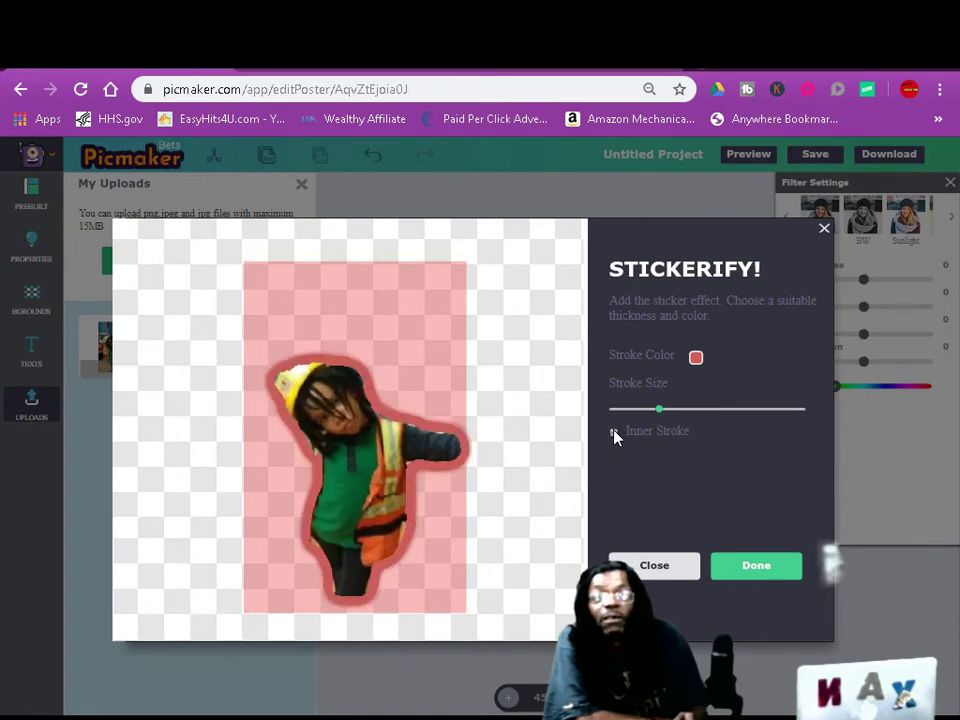
{"action": "left_click", "coordinate": [696, 360]}
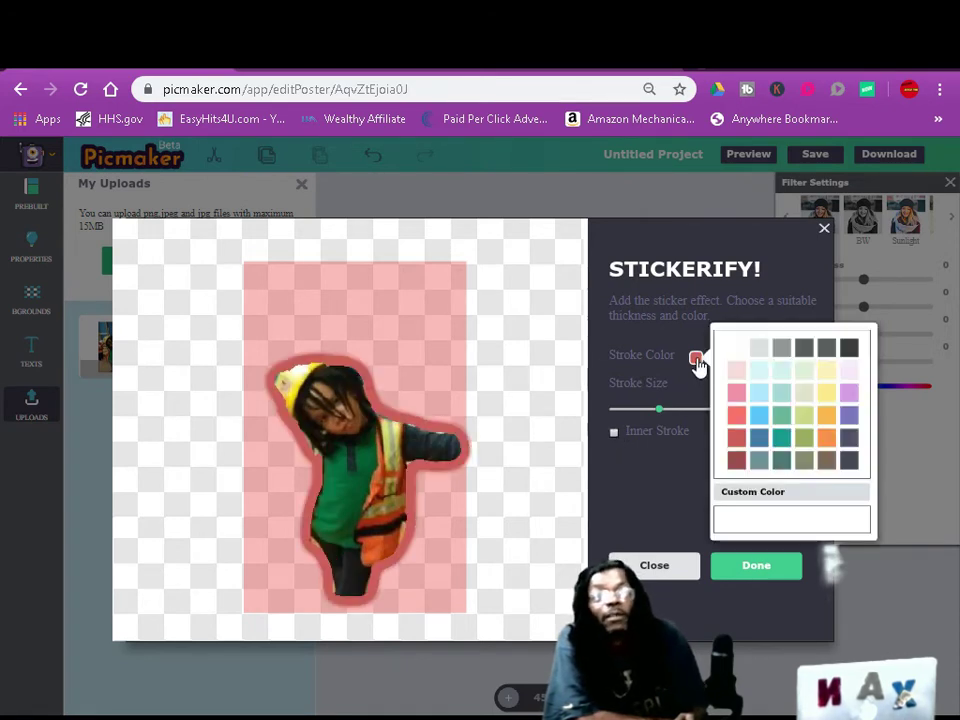
{"action": "left_click", "coordinate": [849, 349]}
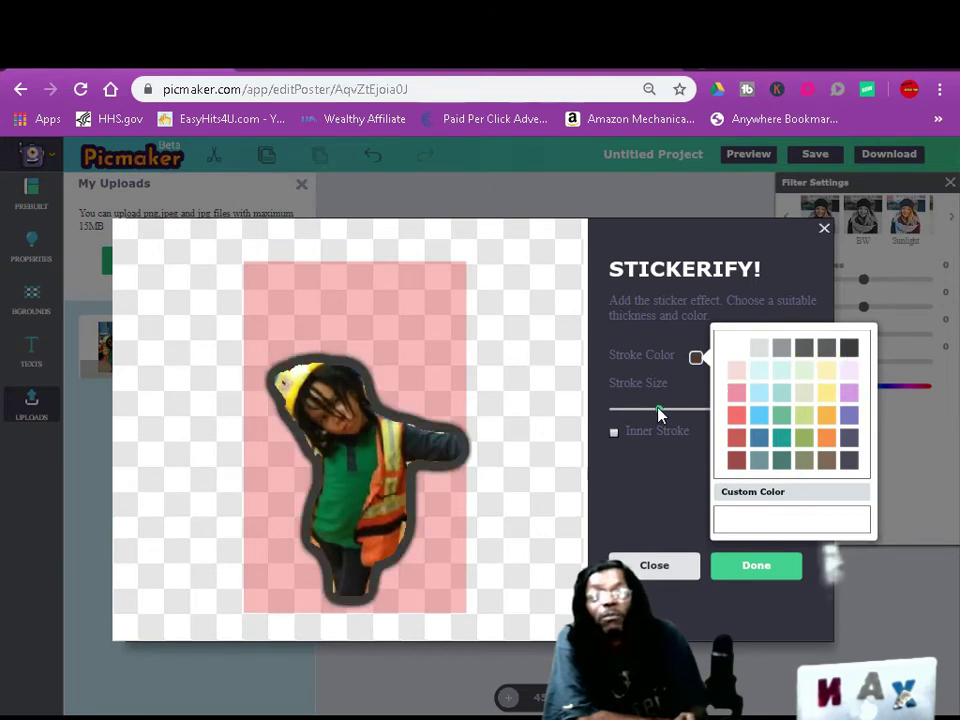
{"action": "left_click_drag", "start_coordinate": [660, 410], "coordinate": [633, 419]}
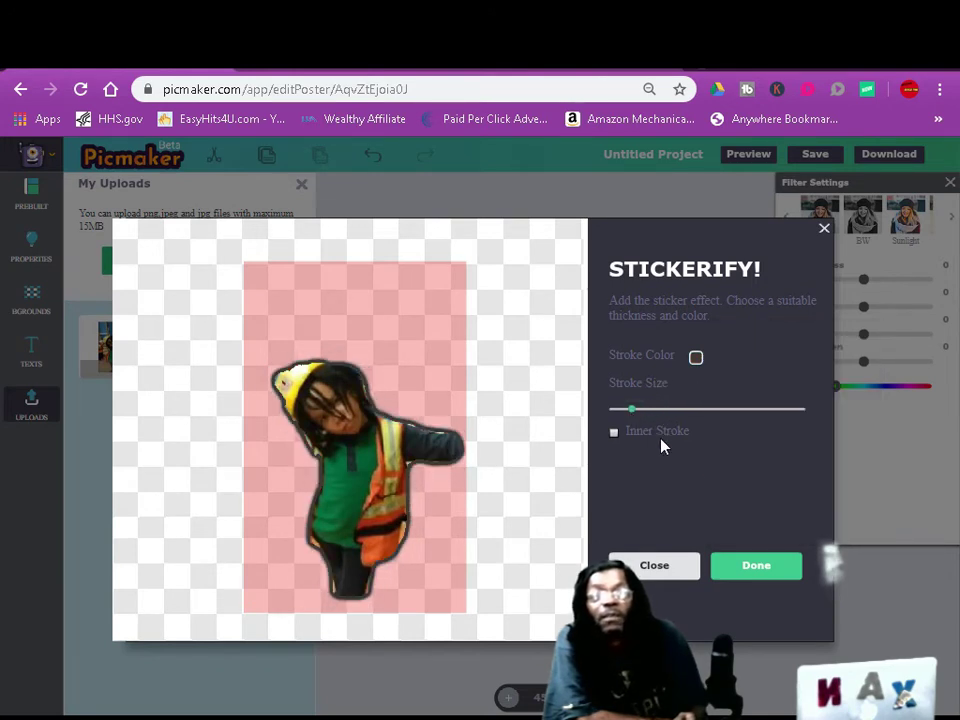
{"action": "left_click", "coordinate": [746, 567]}
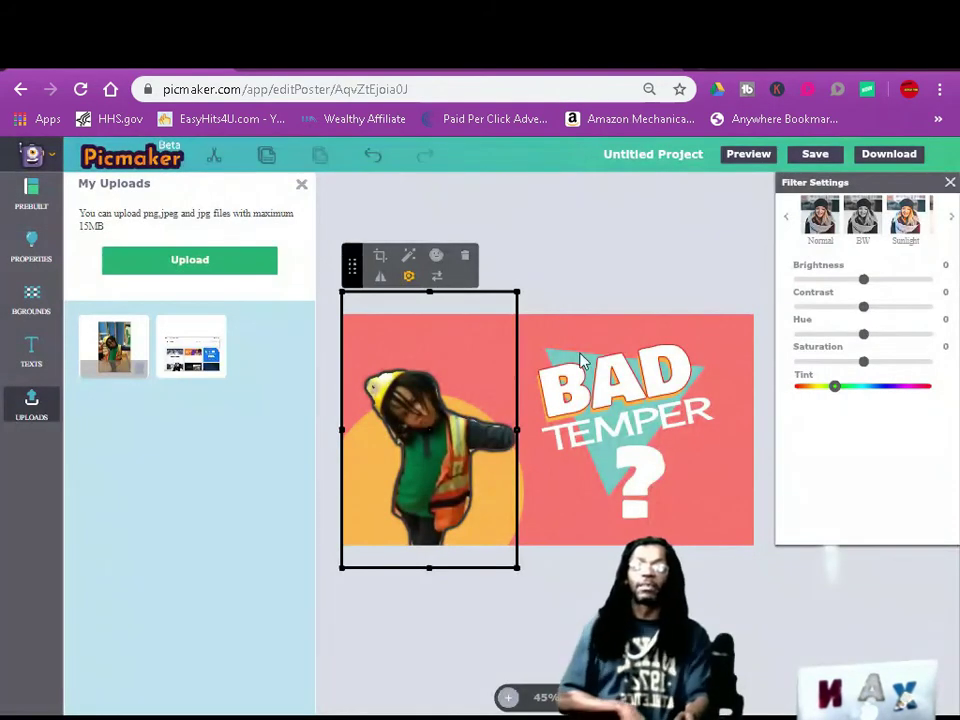
- Enlarge the cutout, flip it horizontally, then adjust its height, width and position to fill the canvas's left half
{"action": "left_click_drag", "start_coordinate": [517, 289], "coordinate": [528, 253]}
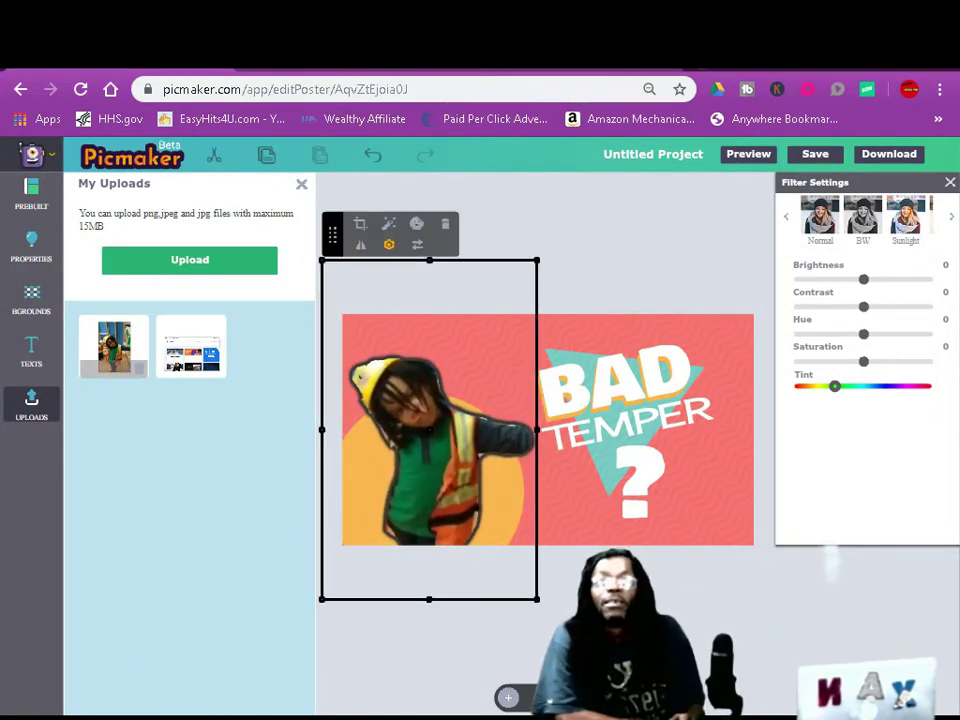
{"action": "left_click", "coordinate": [361, 248]}
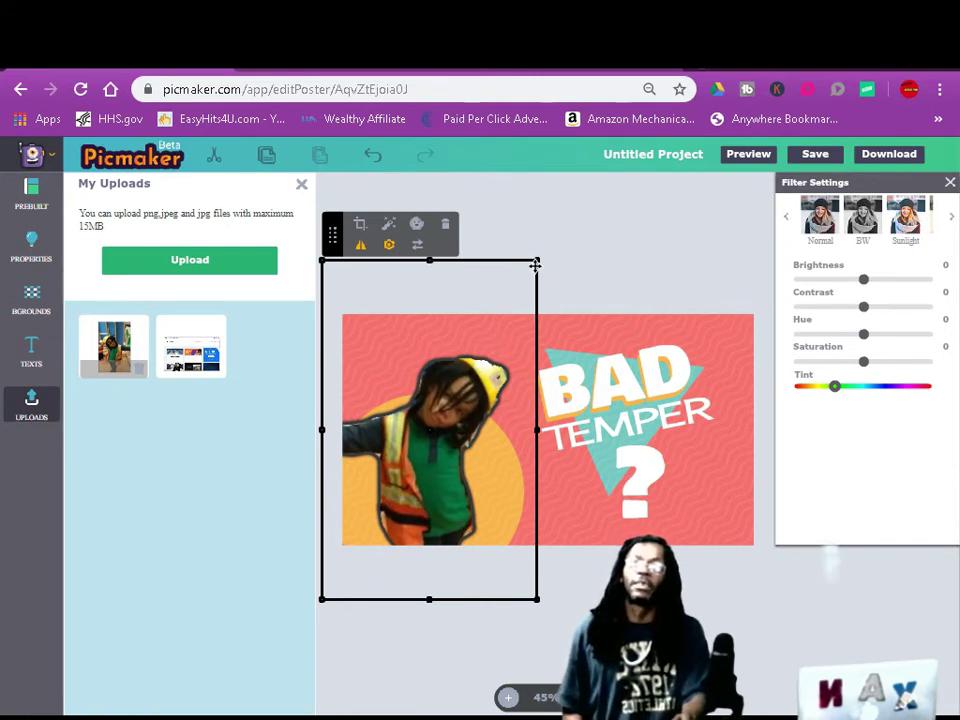
{"action": "left_click_drag", "start_coordinate": [538, 259], "coordinate": [548, 242]}
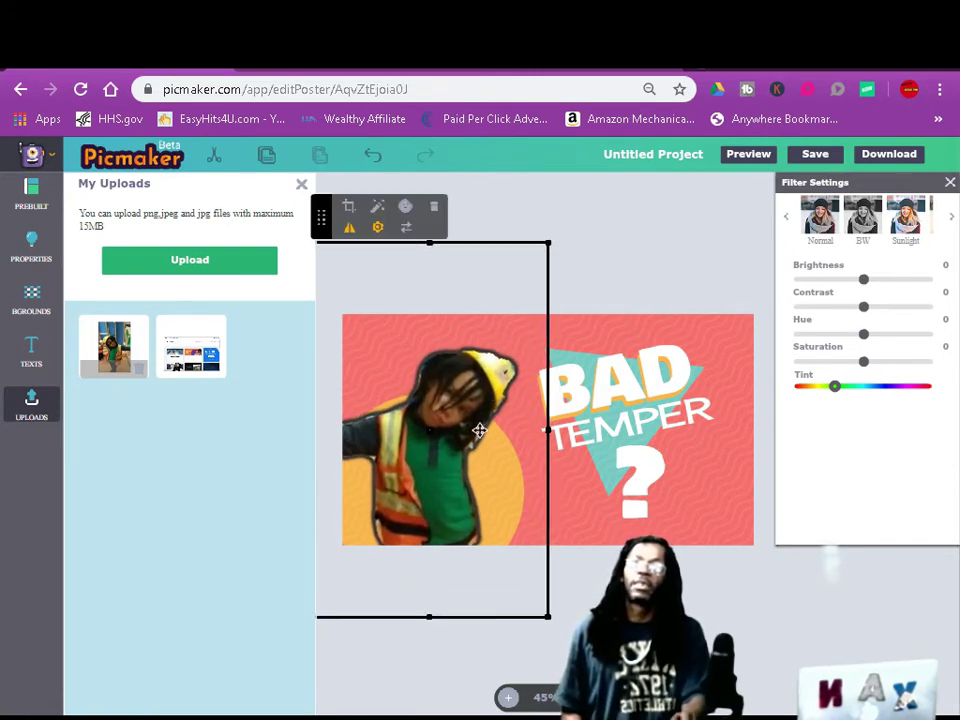
{"action": "left_click_drag", "start_coordinate": [470, 501], "coordinate": [454, 469]}
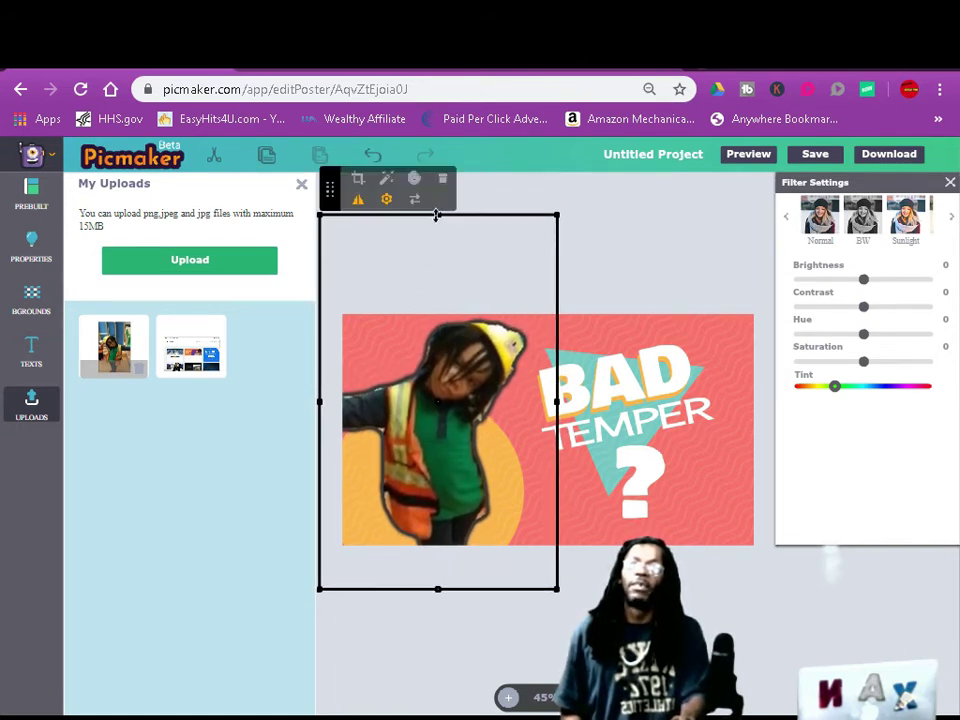
{"action": "left_click_drag", "start_coordinate": [436, 214], "coordinate": [437, 254]}
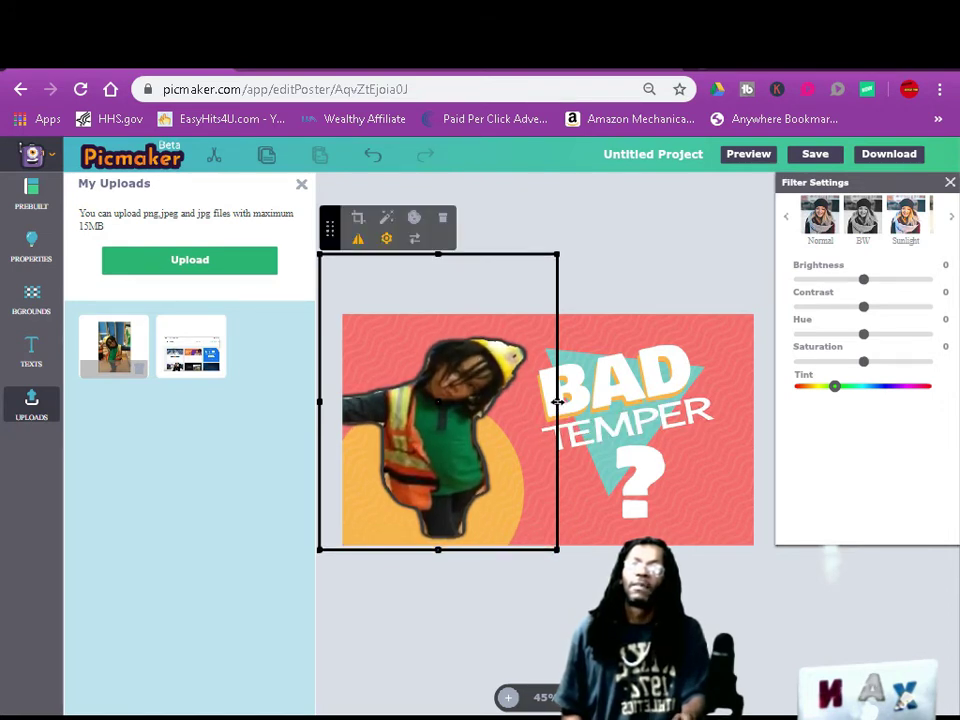
{"action": "left_click_drag", "start_coordinate": [557, 401], "coordinate": [538, 403]}
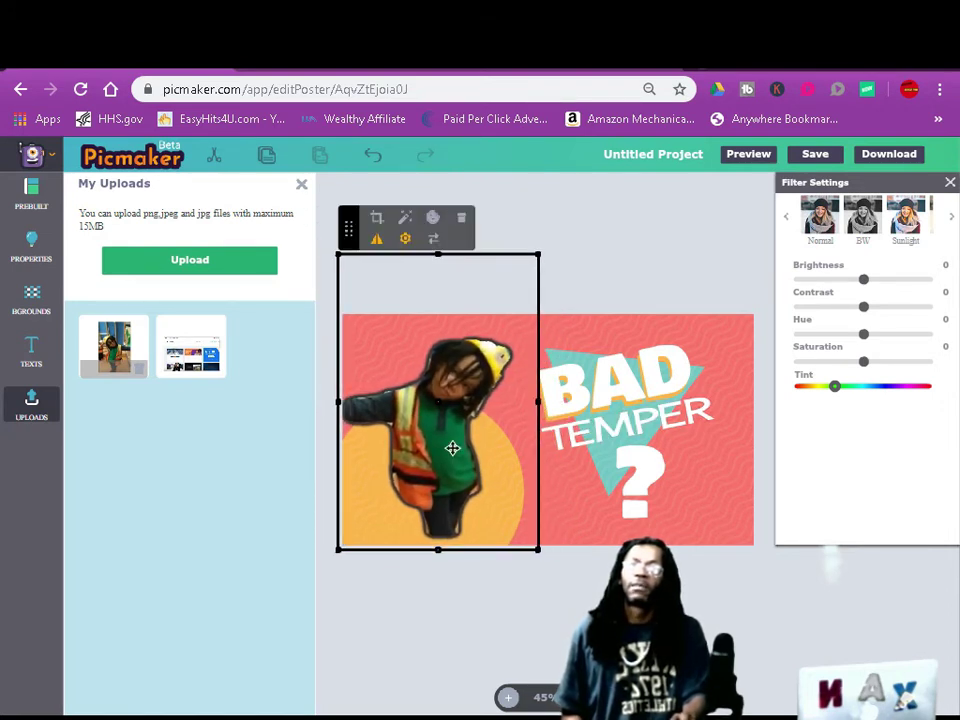
{"action": "left_click_drag", "start_coordinate": [454, 446], "coordinate": [450, 460]}
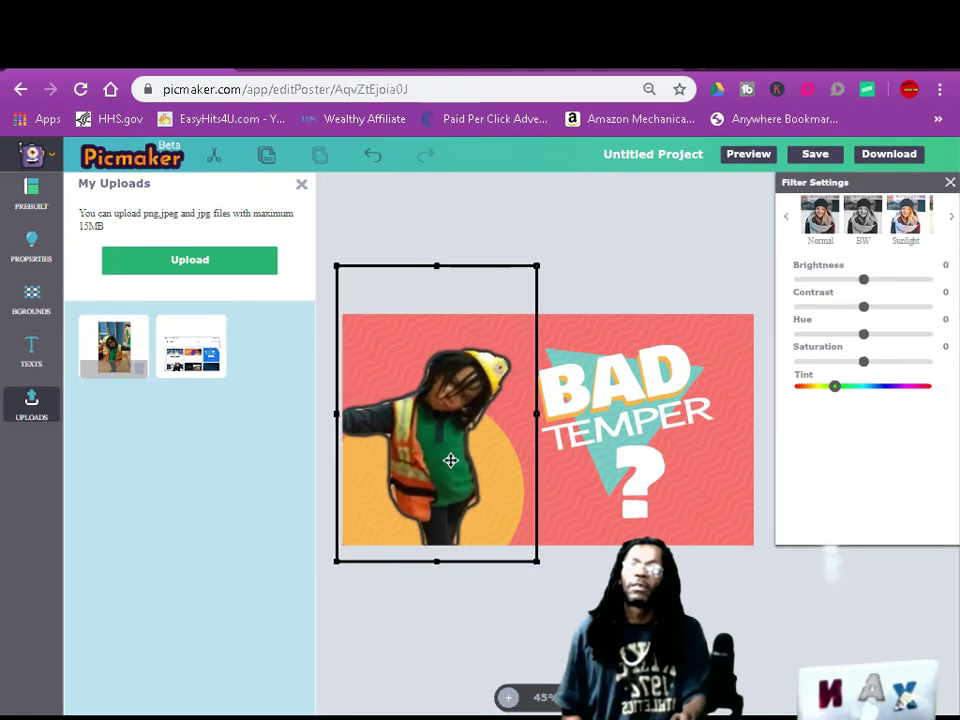
- Replace the template's white "BAD" title with "HOW TO"
{"action": "left_click", "coordinate": [612, 400]}
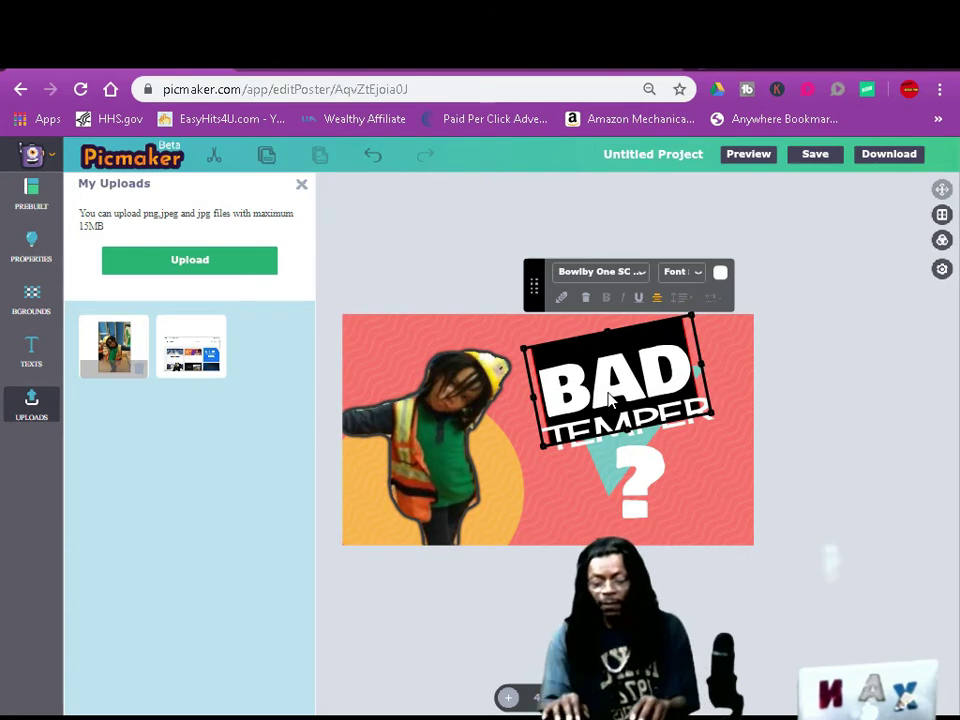
{"action": "type", "text": "HOW"}
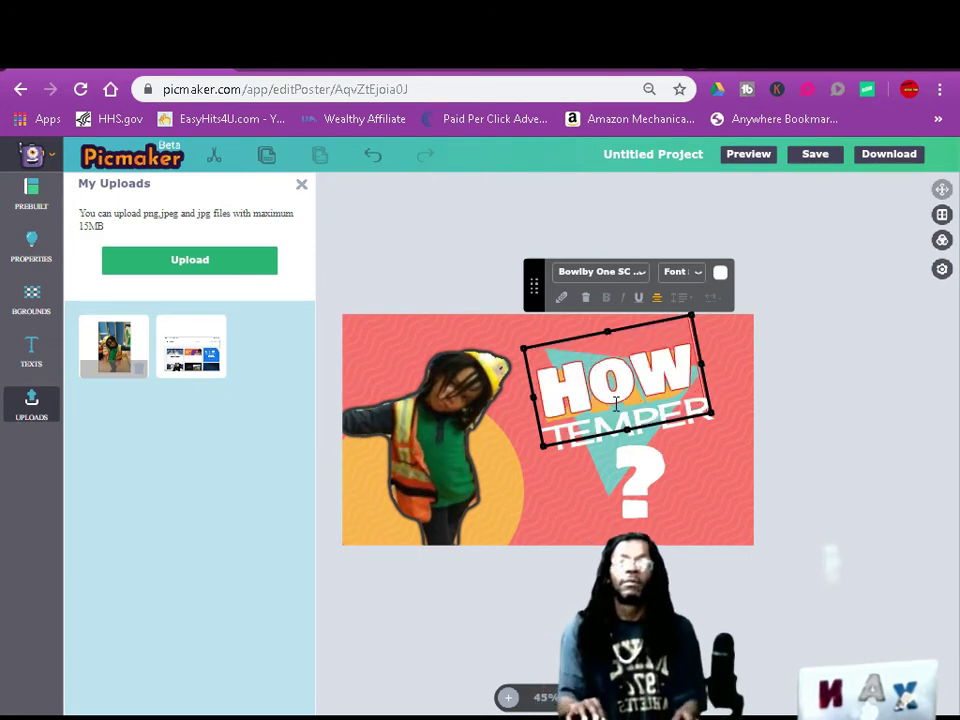
{"action": "type", "text": " TO"}
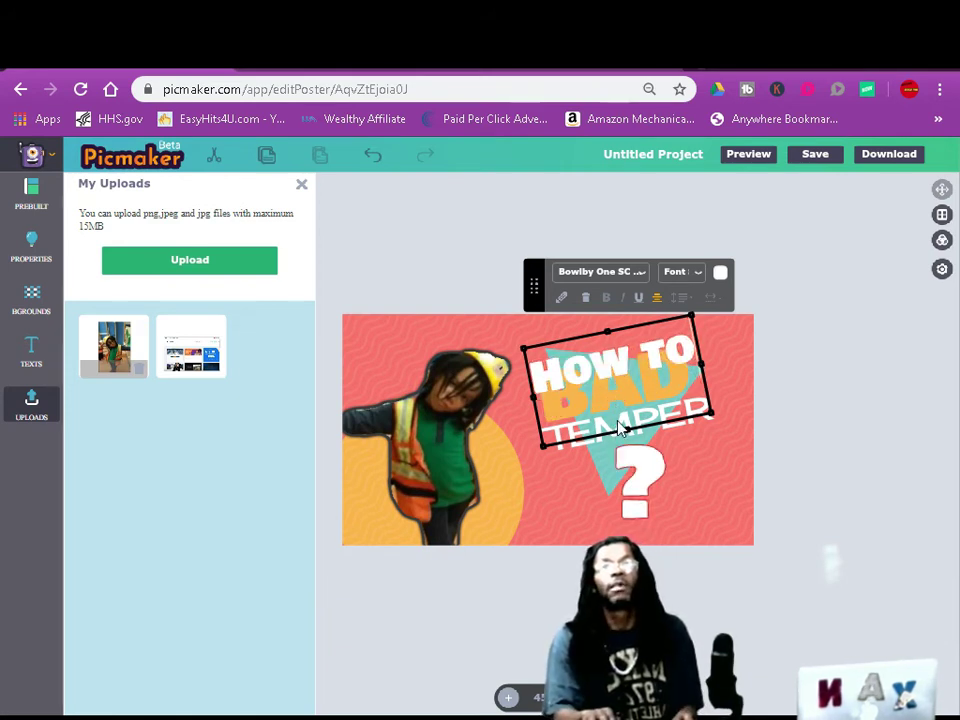
- Replace the template's "TEMPER" text with "Youtube Thumbnail" on two lines
{"action": "left_click", "coordinate": [615, 437]}
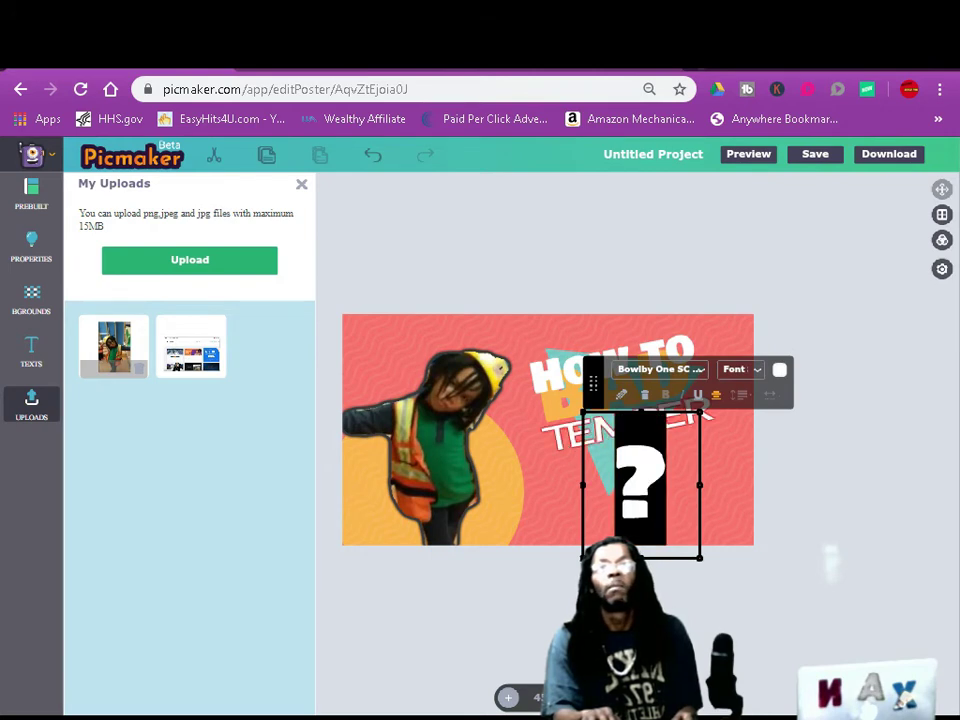
{"action": "left_click", "coordinate": [562, 440]}
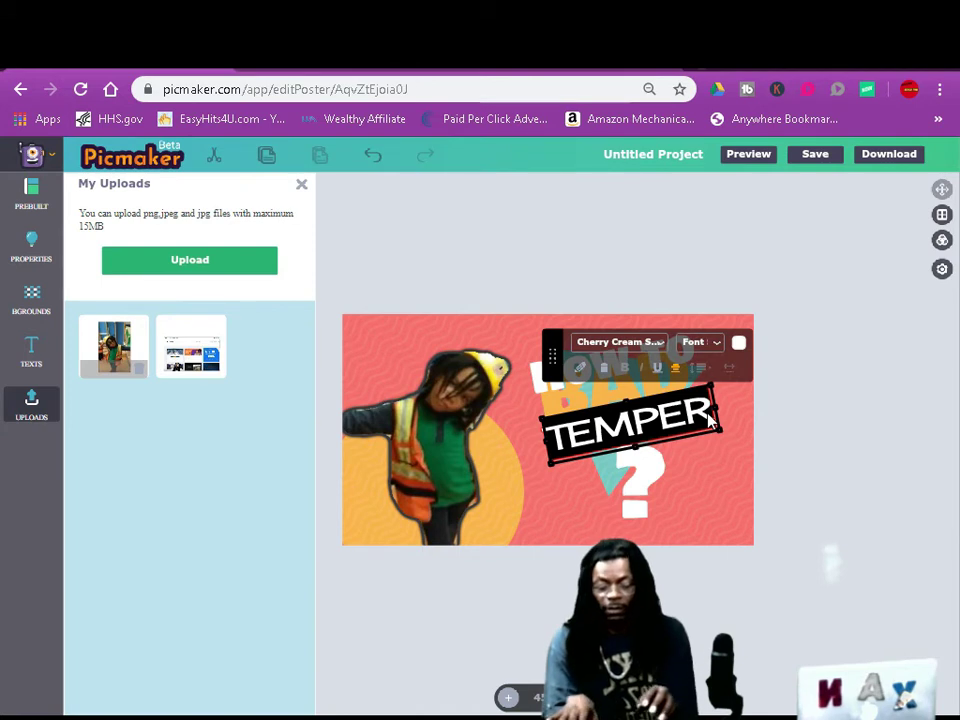
{"action": "key", "text": "ctrl+z"}
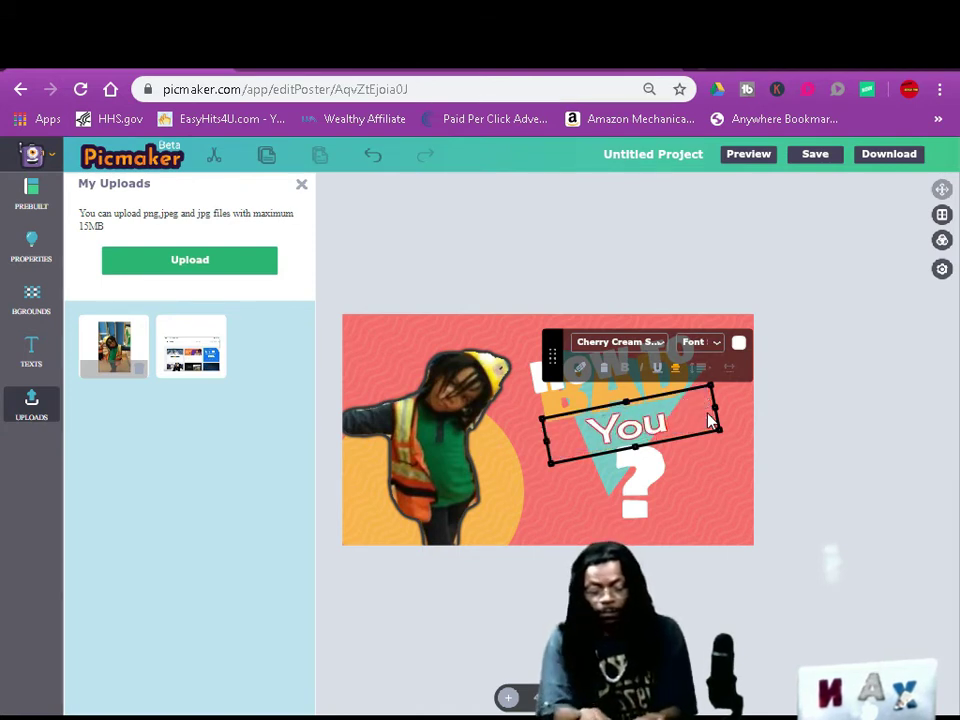
{"action": "type", "text": "tube"}
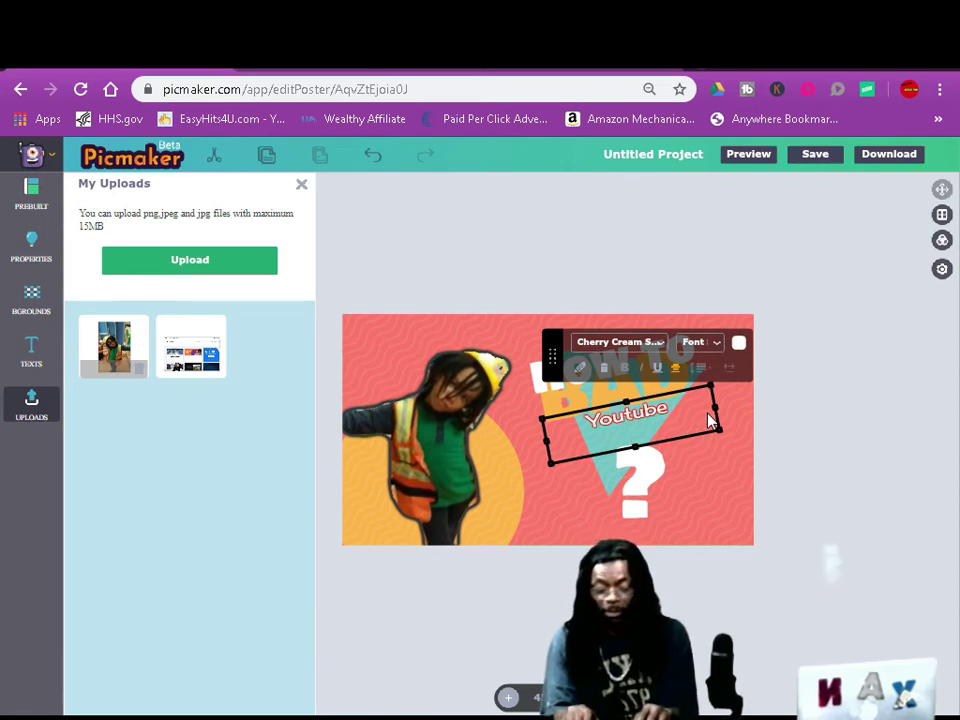
{"action": "type", "text": "u"}
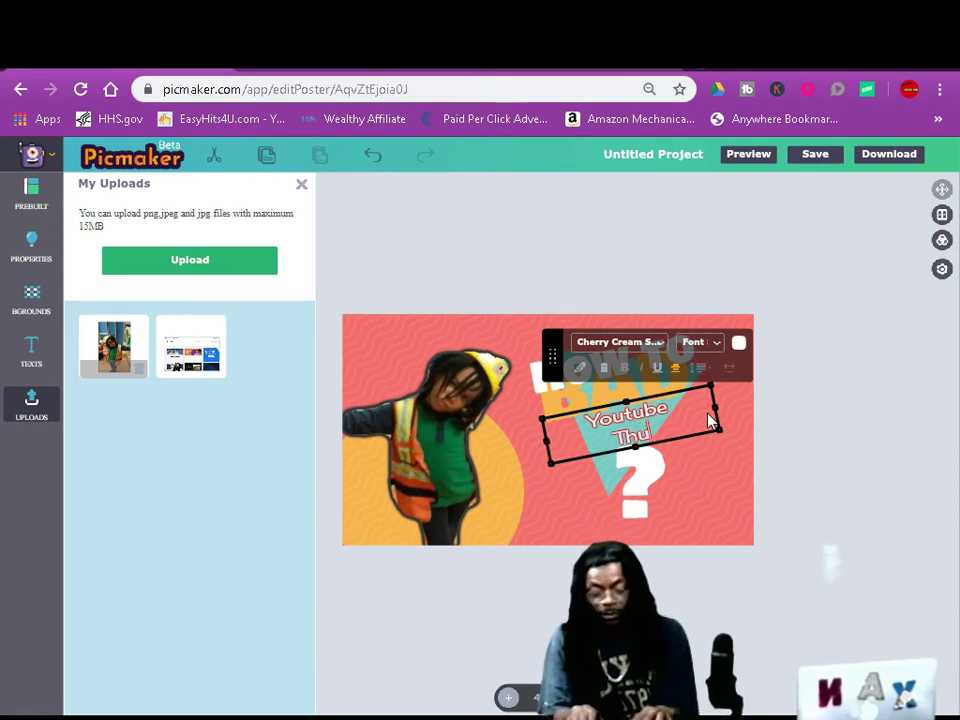
{"action": "type", "text": "mbnail"}
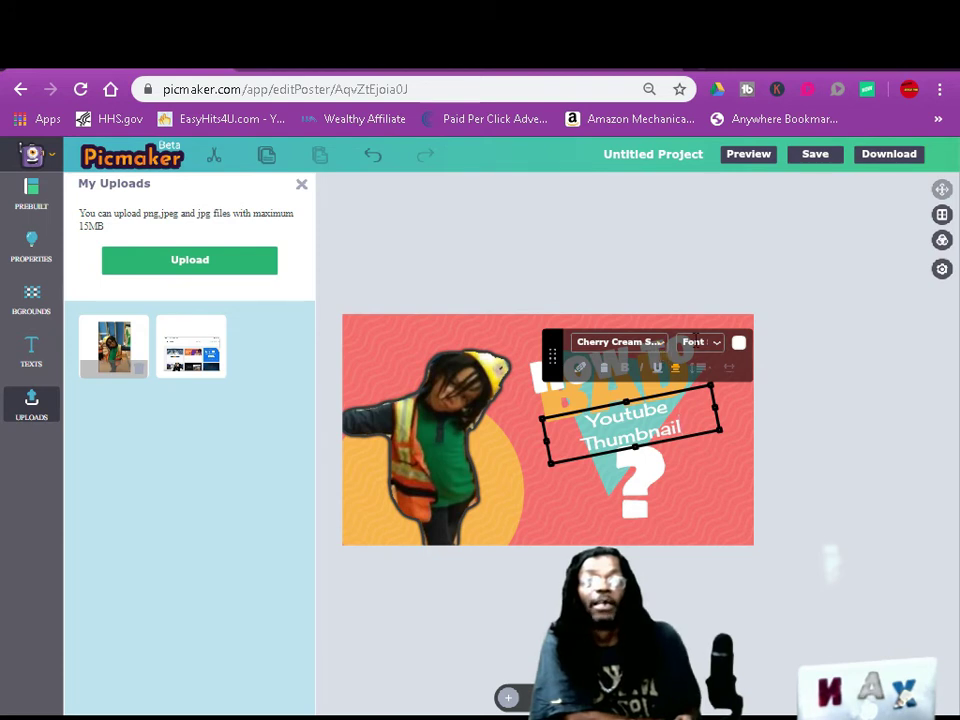
- Set the "Youtube Thumbnail" text's font to Creepster and its colour to dark red
{"action": "left_click", "coordinate": [650, 349]}
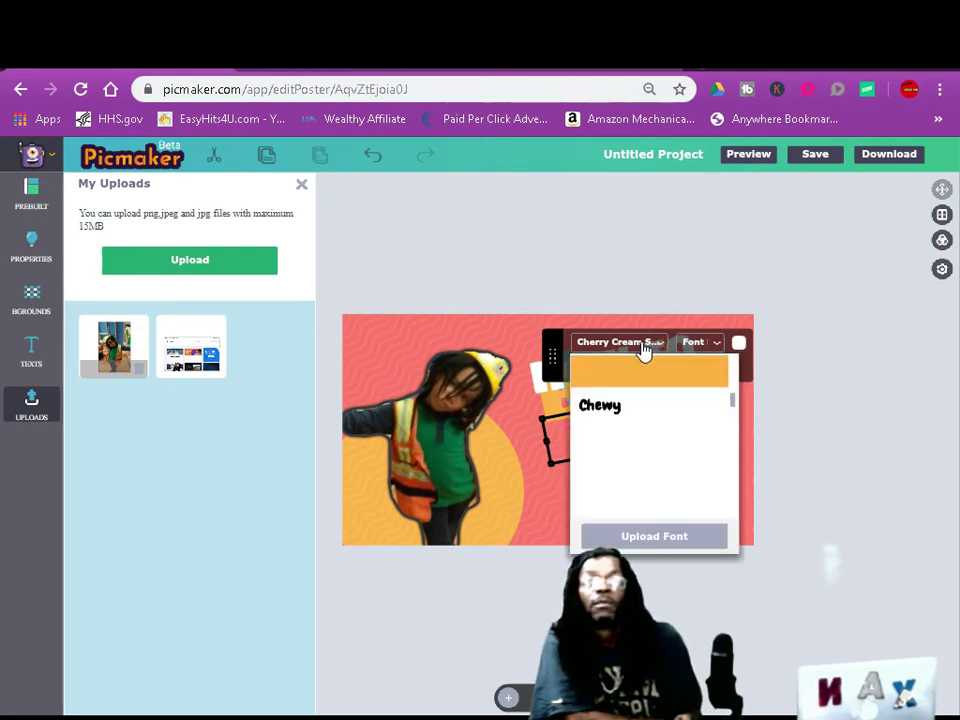
{"action": "left_click", "coordinate": [645, 348]}
{"action": "left_click", "coordinate": [645, 348]}
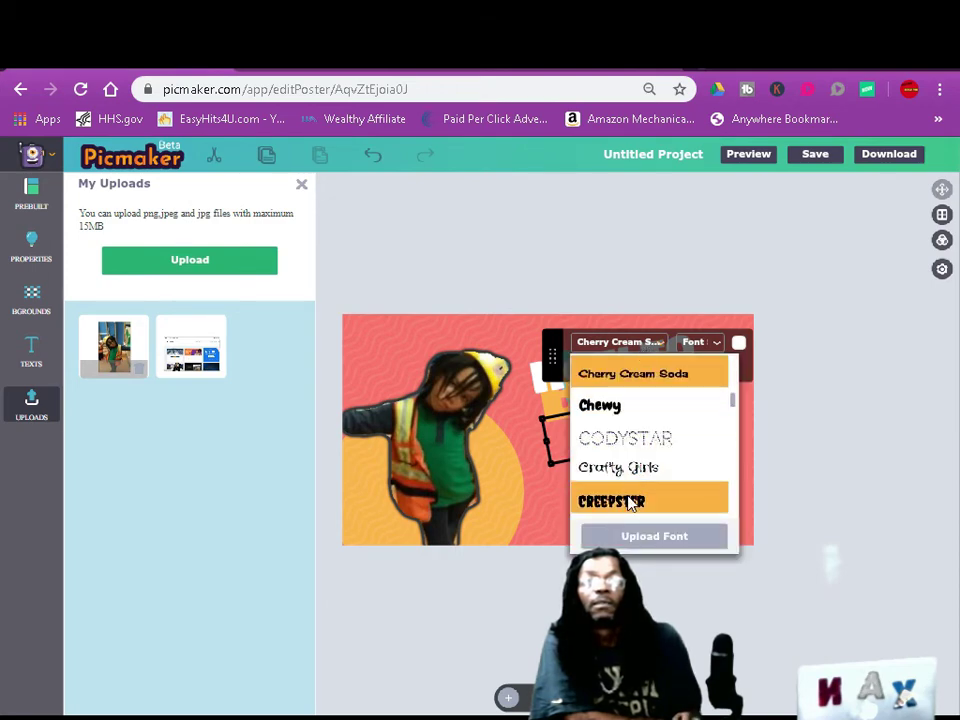
{"action": "left_click", "coordinate": [628, 502]}
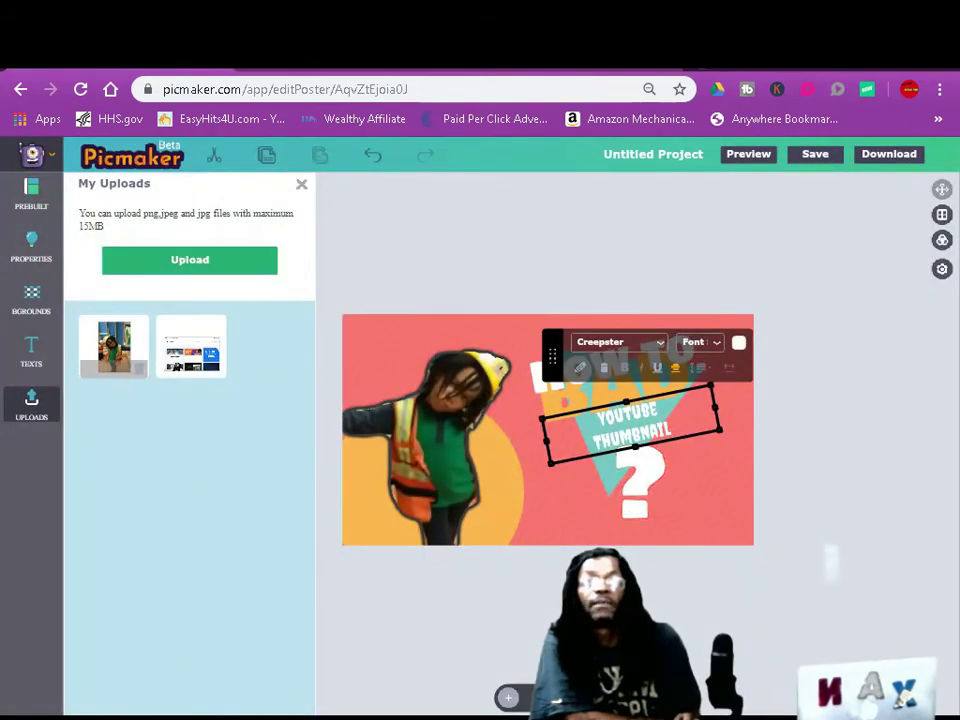
{"action": "left_click", "coordinate": [739, 343]}
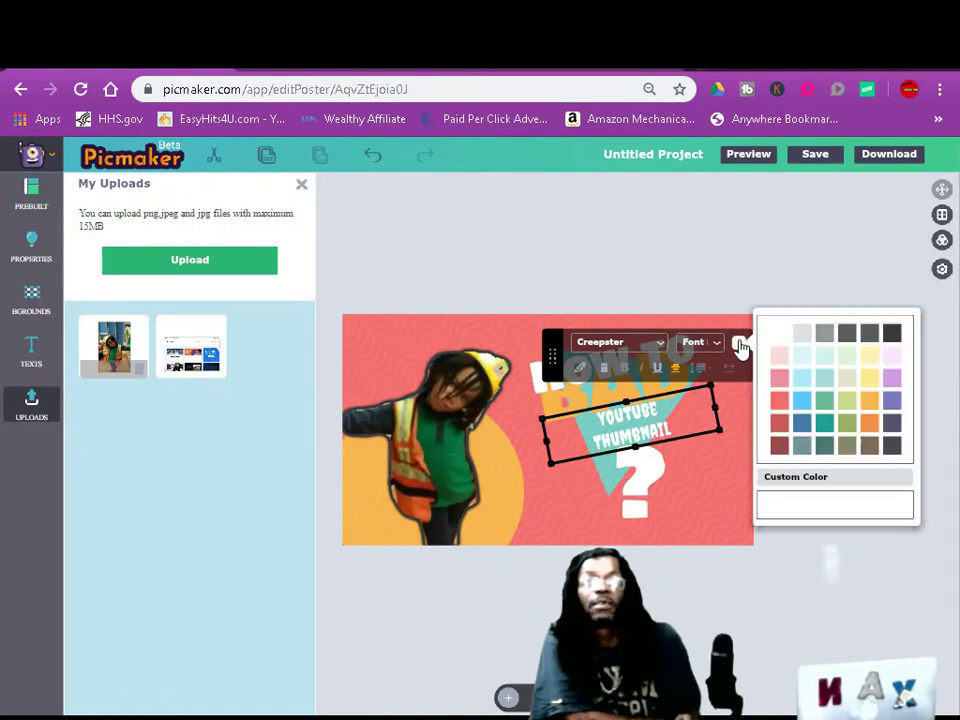
{"action": "left_click", "coordinate": [780, 424]}
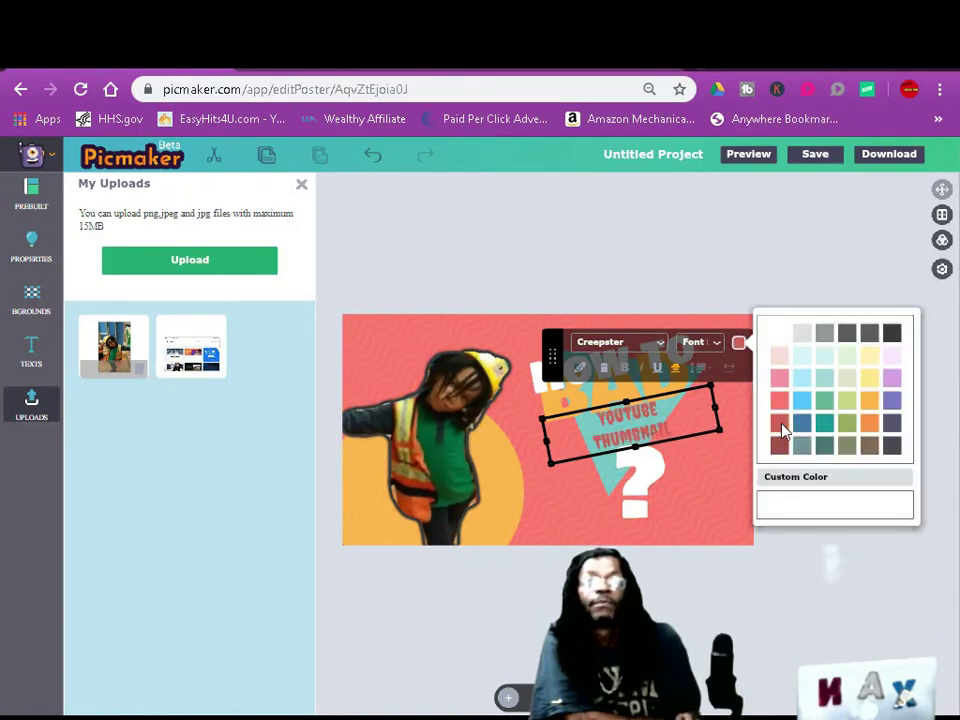
- Delete the white question mark and move the "Youtube Thumbnail" text down into the freed space
{"action": "left_click", "coordinate": [638, 437]}
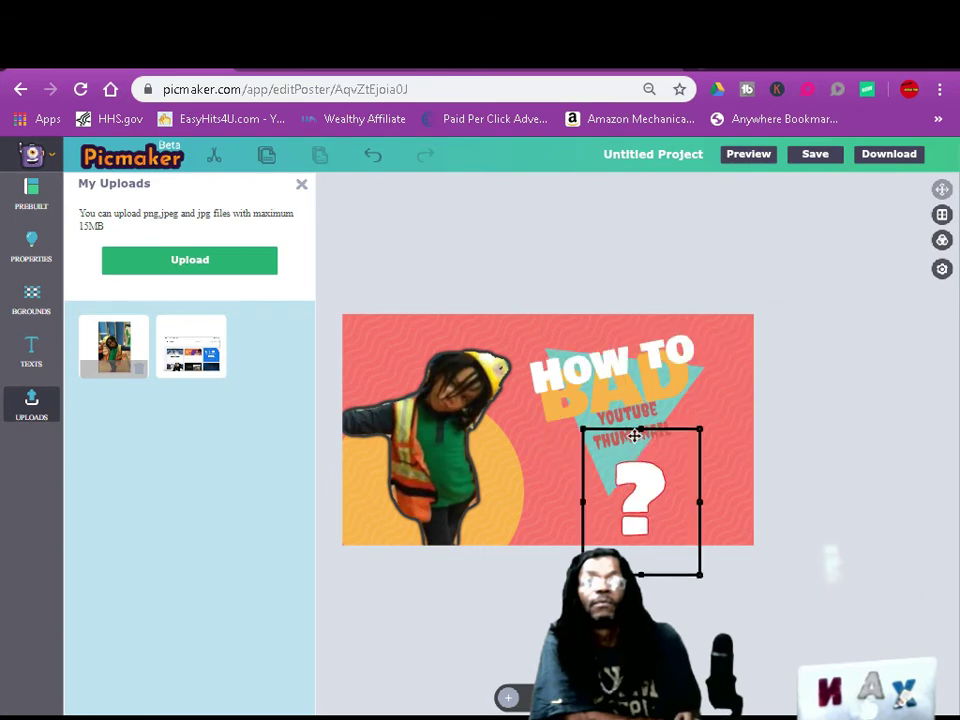
{"action": "left_click_drag", "start_coordinate": [647, 457], "coordinate": [643, 525]}
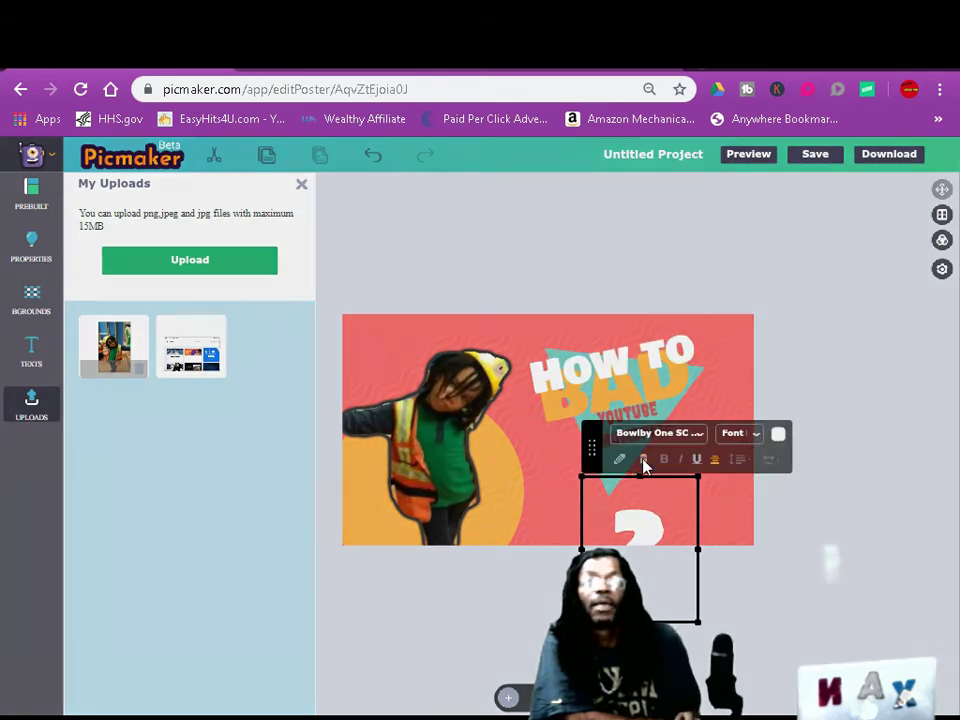
{"action": "left_click", "coordinate": [644, 462]}
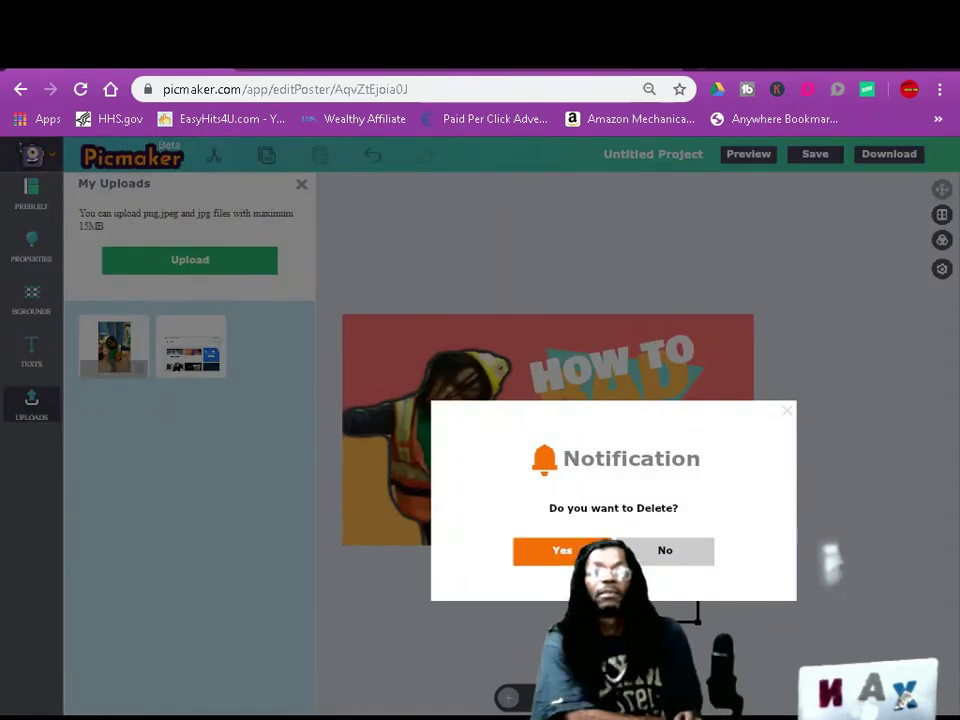
{"action": "left_click", "coordinate": [591, 551]}
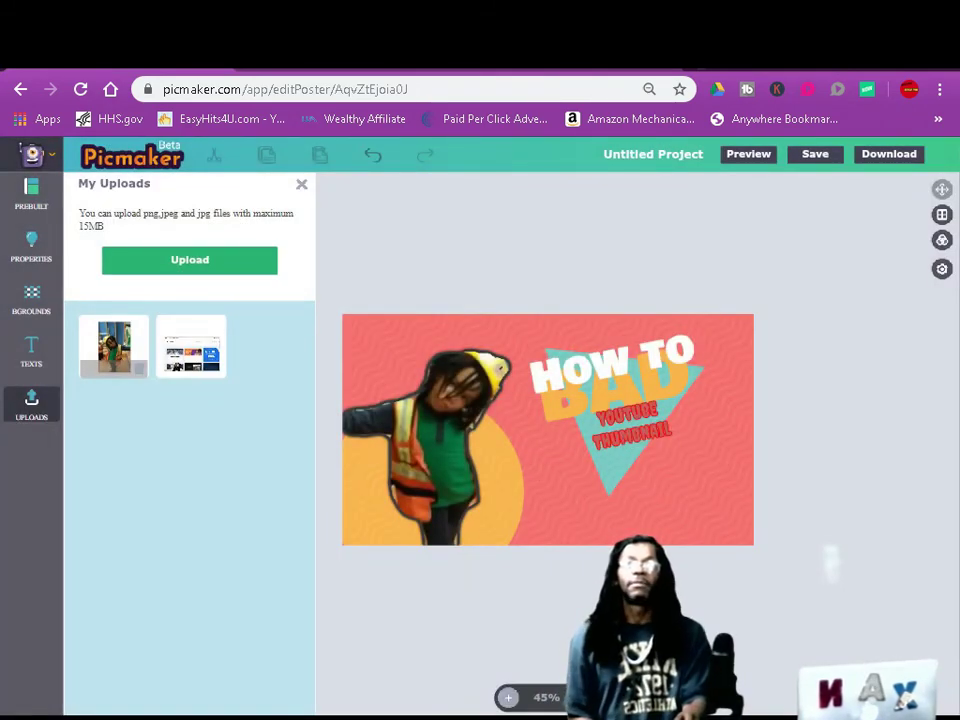
{"action": "left_click_drag", "start_coordinate": [624, 440], "coordinate": [617, 489]}
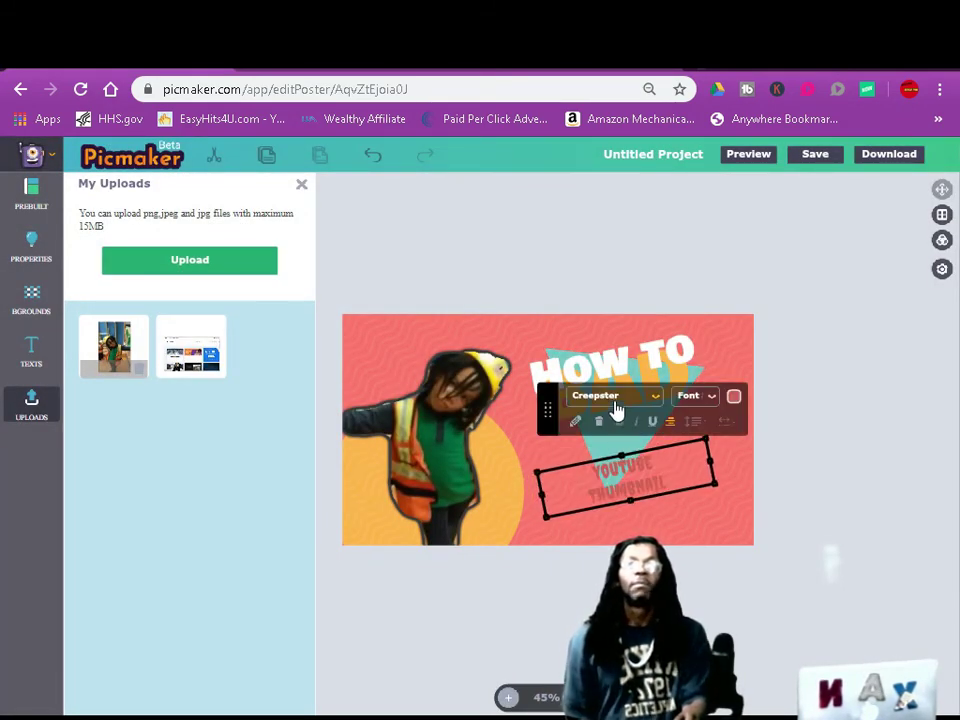
- Move the "HOW TO" title below the orange "BAD" text and delete "BAD"
{"action": "left_click", "coordinate": [713, 362]}
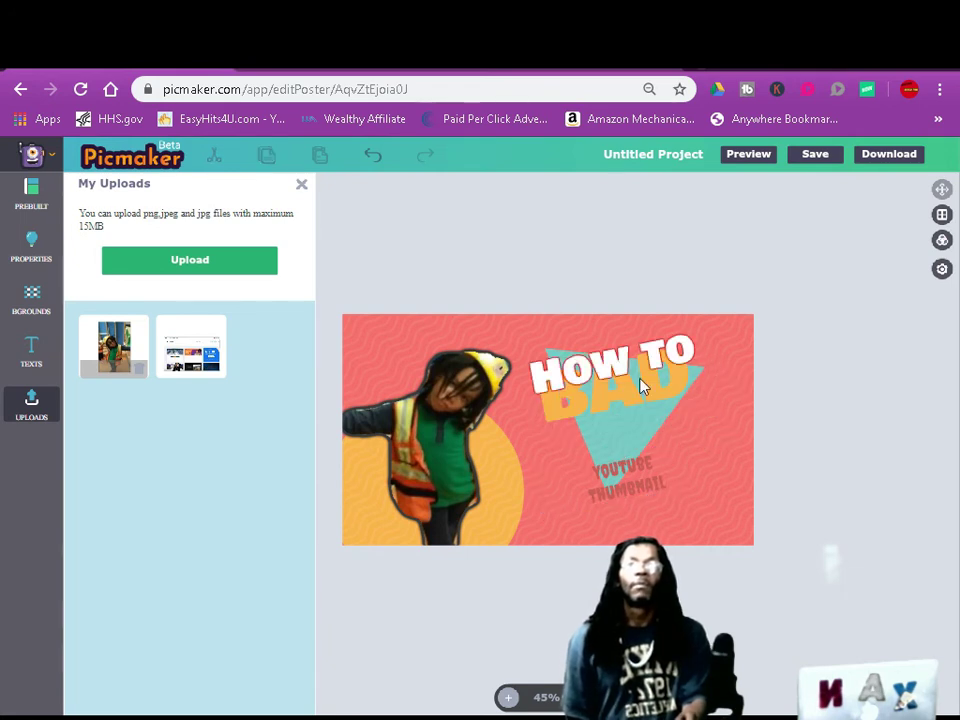
{"action": "left_click_drag", "start_coordinate": [637, 385], "coordinate": [594, 364]}
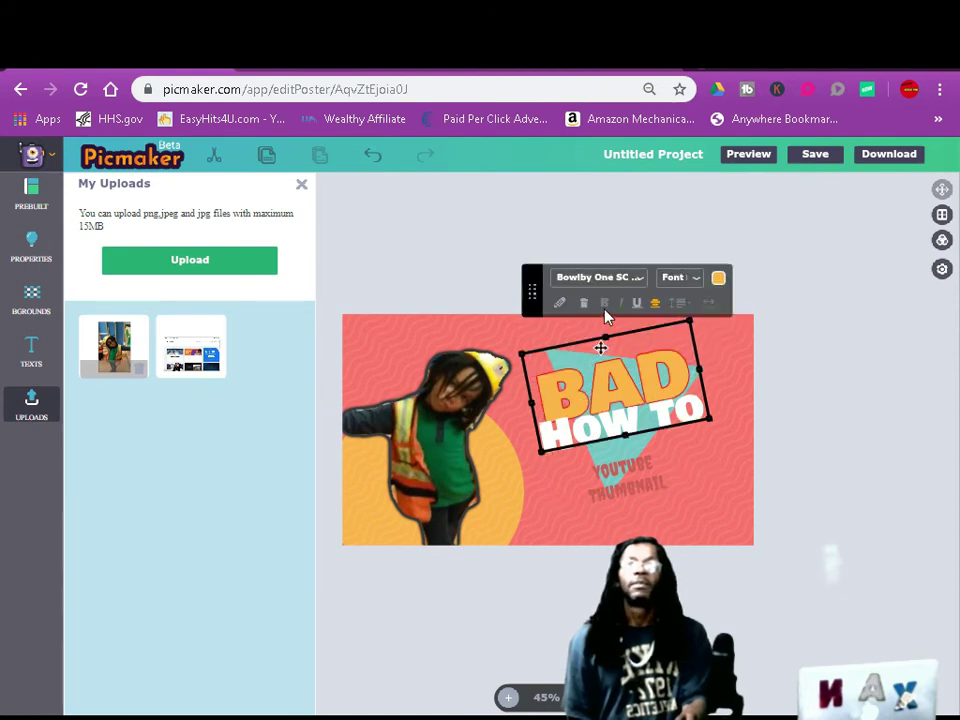
{"action": "left_click", "coordinate": [584, 304]}
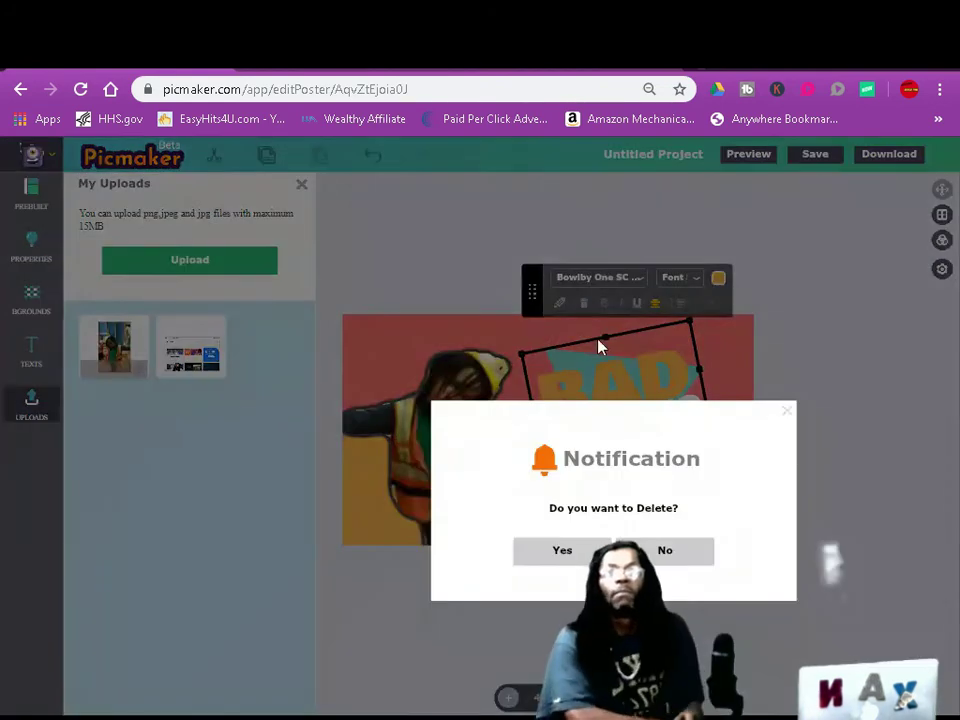
{"action": "left_click", "coordinate": [570, 552]}
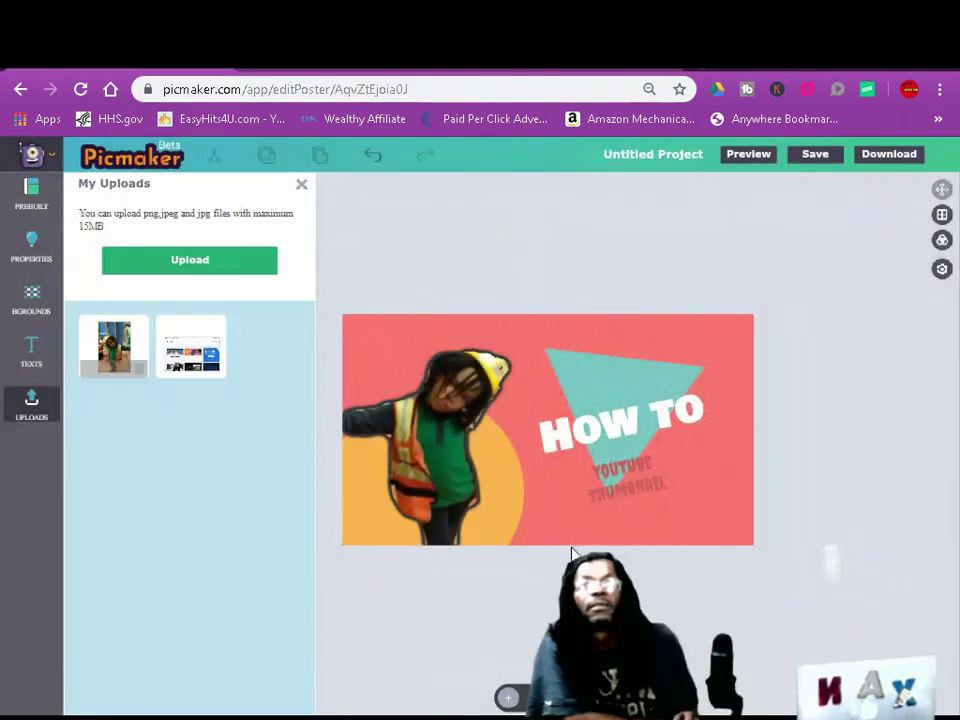
- Move the "HOW TO" title clear of the teal triangle's upper part and delete the triangle
{"action": "left_click", "coordinate": [615, 411]}
{"action": "left_click_drag", "start_coordinate": [615, 411], "coordinate": [601, 362]}
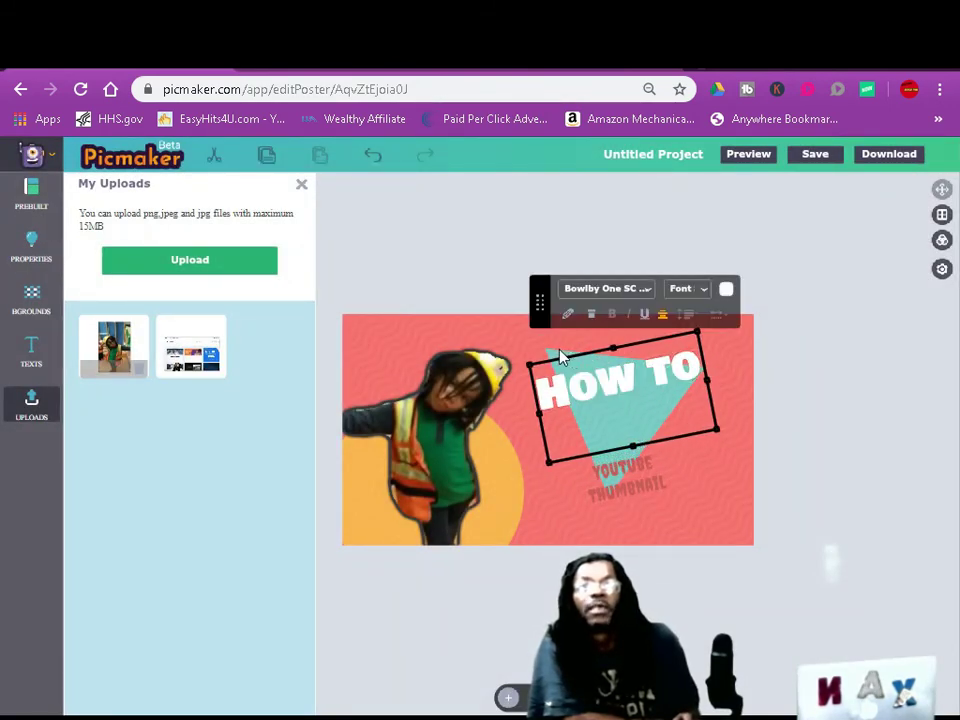
{"action": "left_click", "coordinate": [559, 352]}
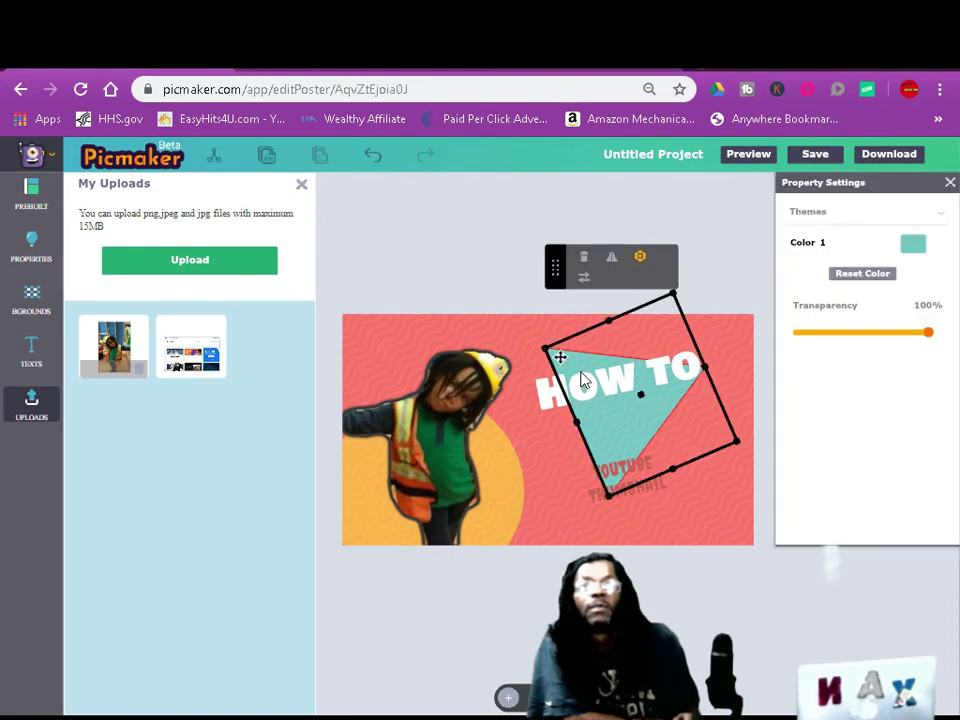
{"action": "left_click", "coordinate": [561, 357]}
{"action": "left_click", "coordinate": [619, 446]}
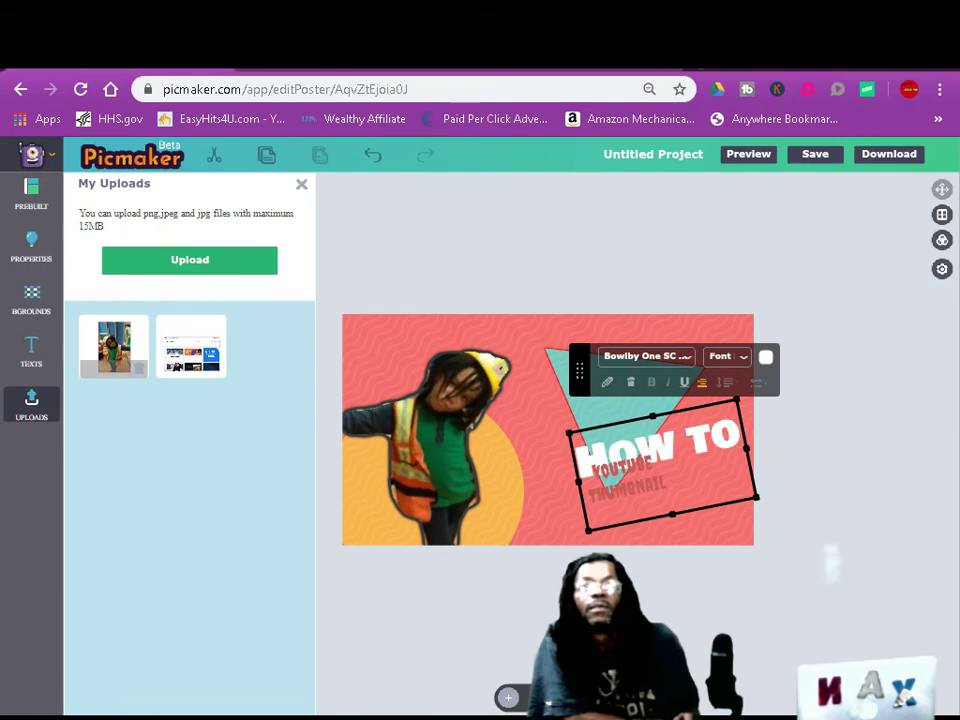
{"action": "left_click", "coordinate": [561, 362]}
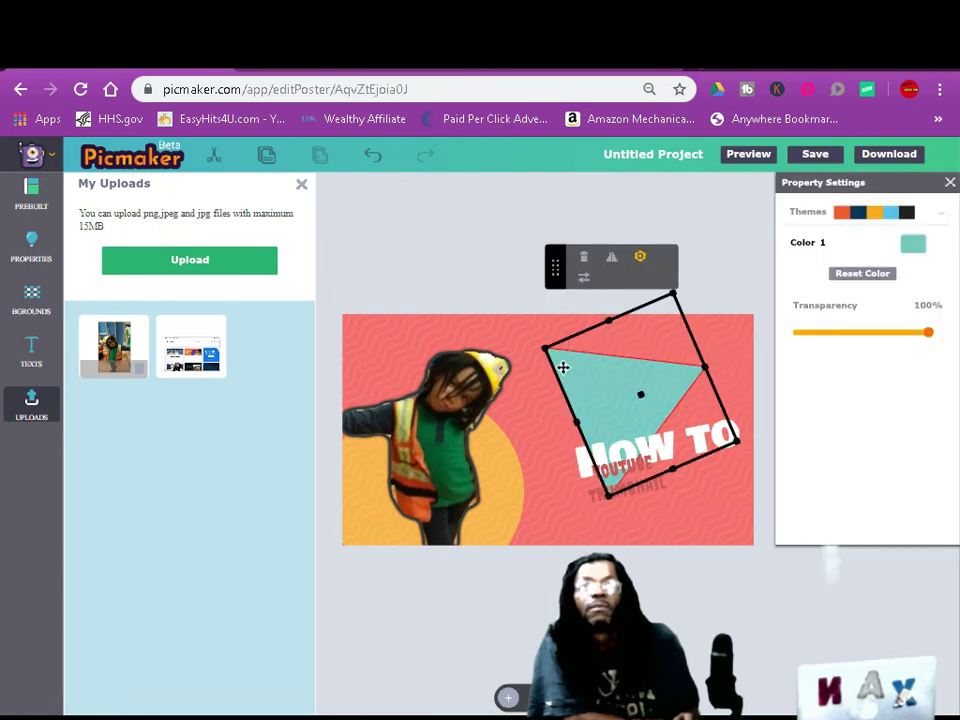
{"action": "left_click", "coordinate": [585, 262]}
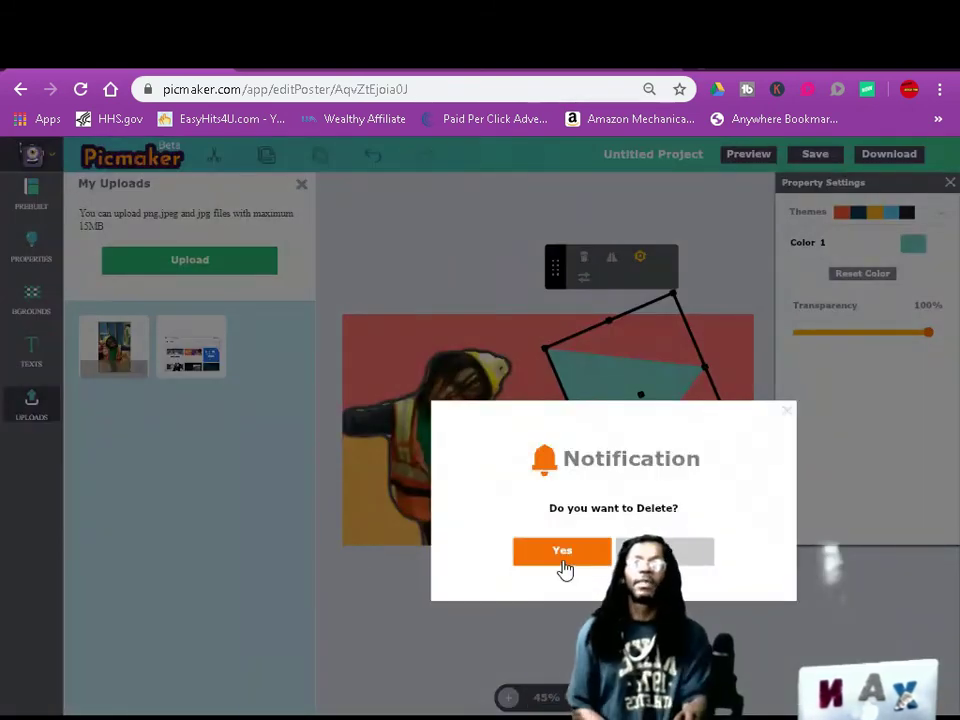
{"action": "left_click", "coordinate": [564, 562]}
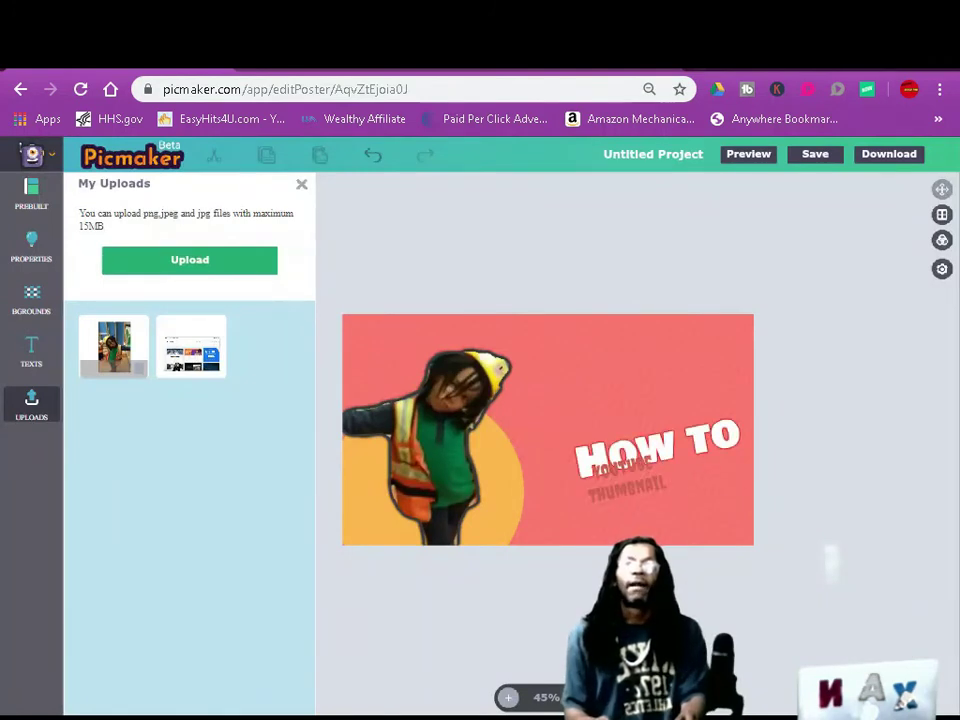
- Move the "HOW TO" title up near the canvas's top edge and colour it light yellow
{"action": "left_click_drag", "start_coordinate": [660, 452], "coordinate": [636, 366]}
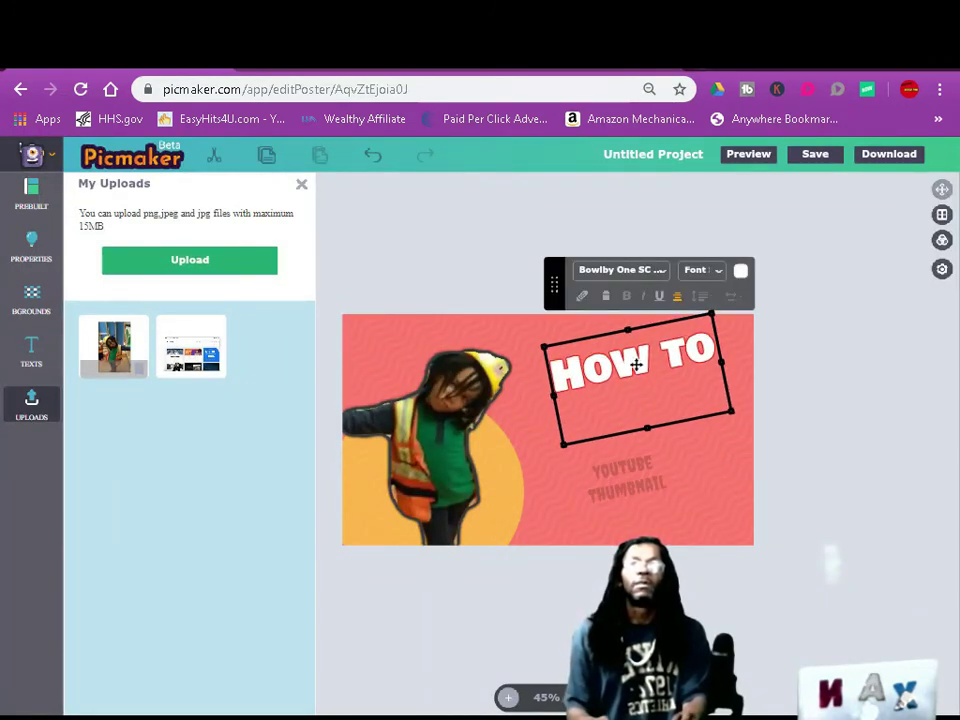
{"action": "left_click", "coordinate": [740, 271]}
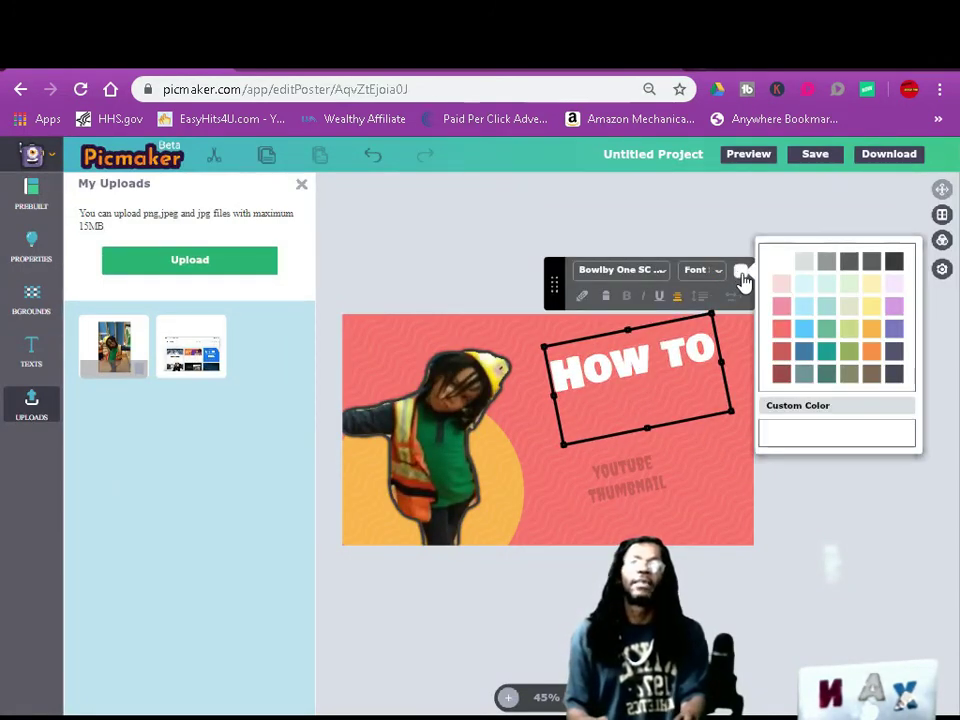
{"action": "left_click", "coordinate": [868, 310]}
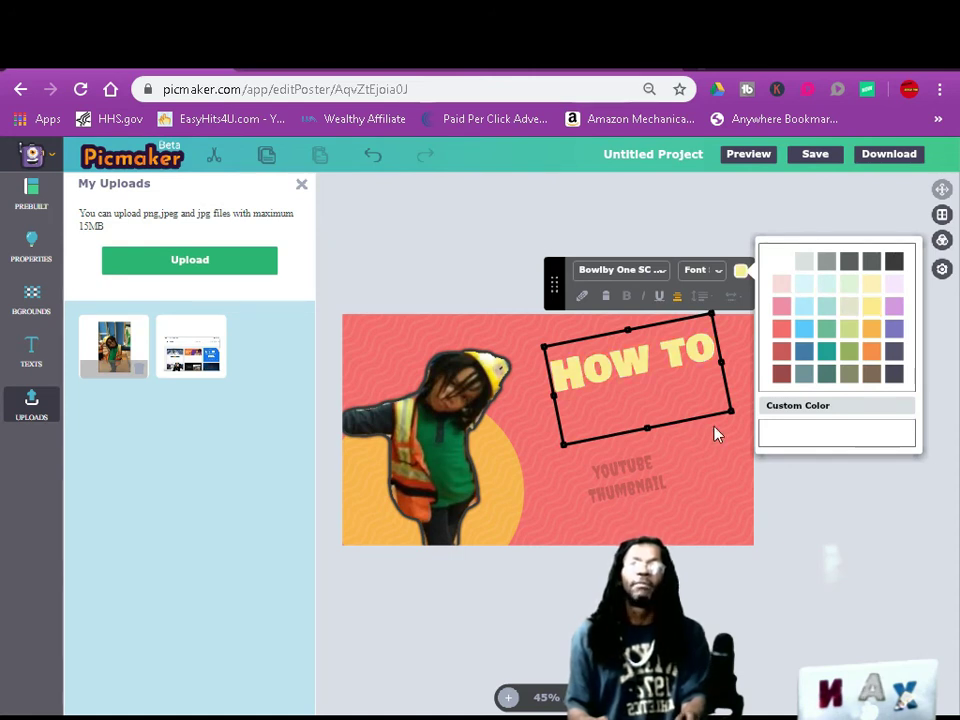
{"action": "left_click", "coordinate": [632, 427]}
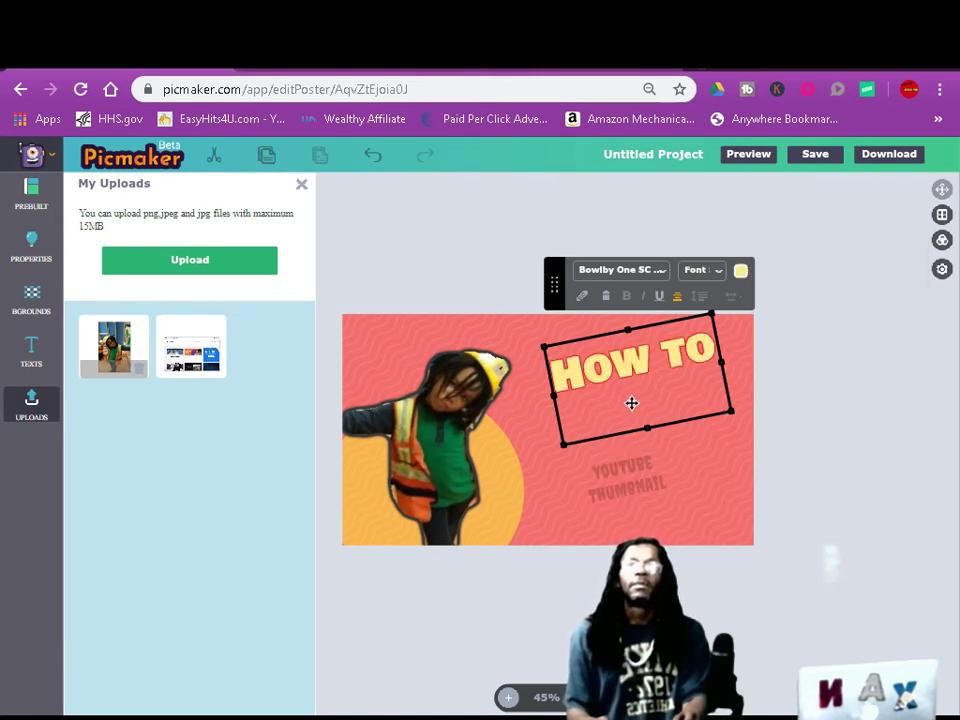
- Change the "Youtube Thumbnail" text's colour to light yellow and keep that text selected
{"action": "left_click", "coordinate": [628, 470]}
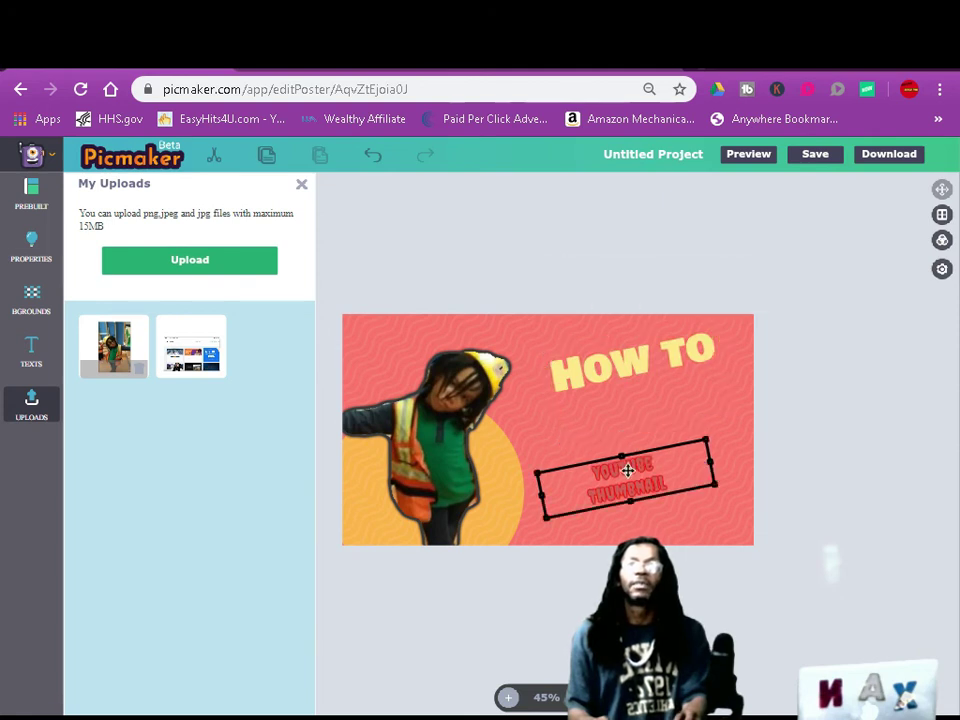
{"action": "left_click", "coordinate": [733, 398]}
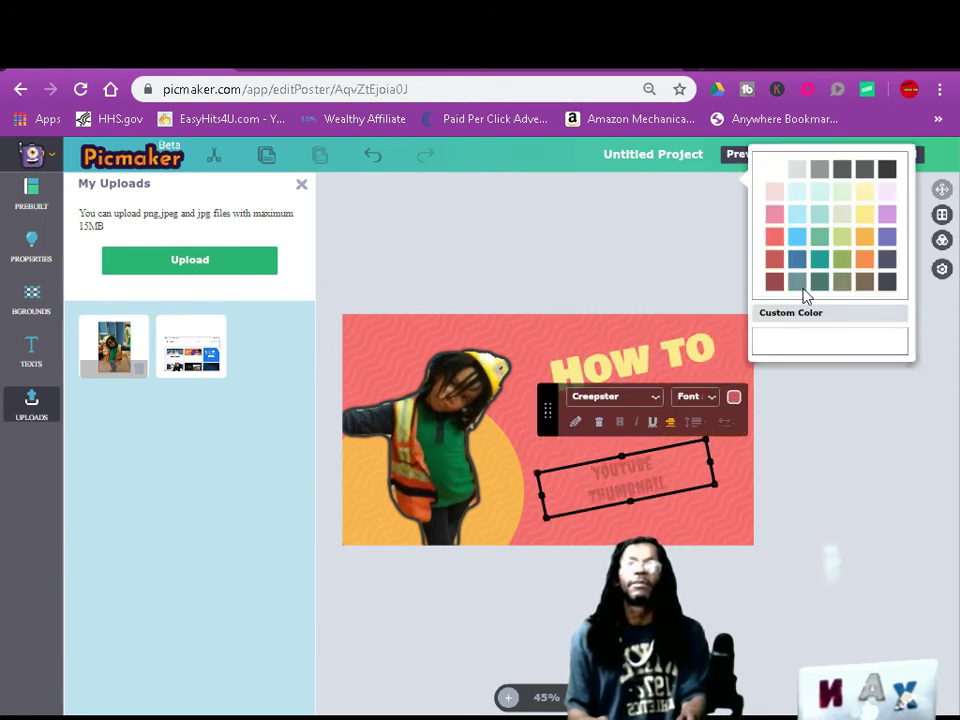
{"action": "left_click", "coordinate": [862, 218]}
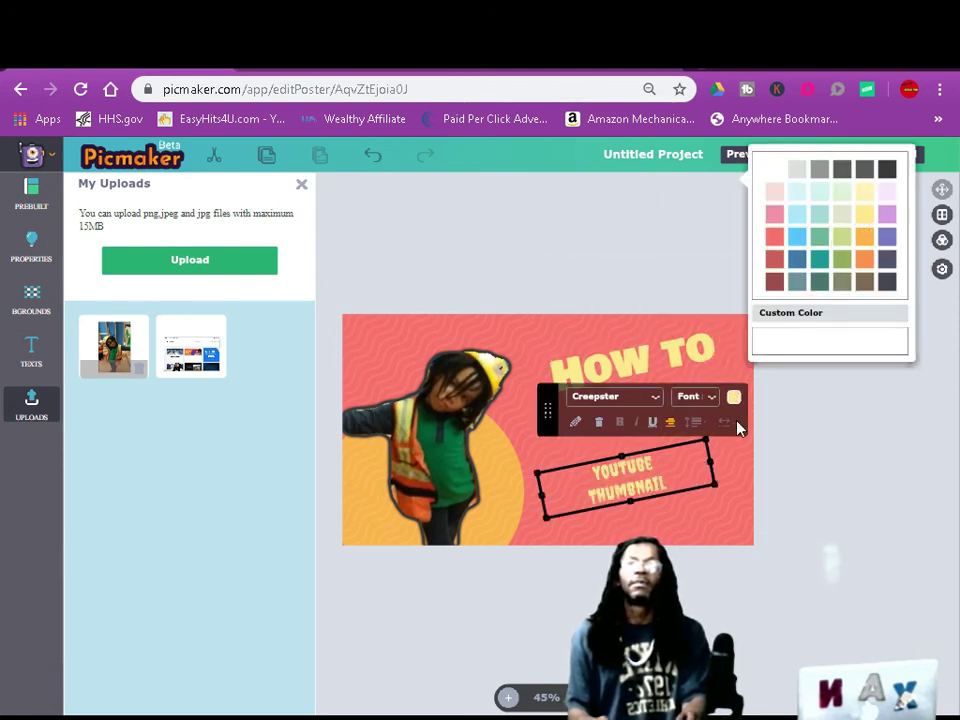
{"action": "left_click", "coordinate": [728, 463]}
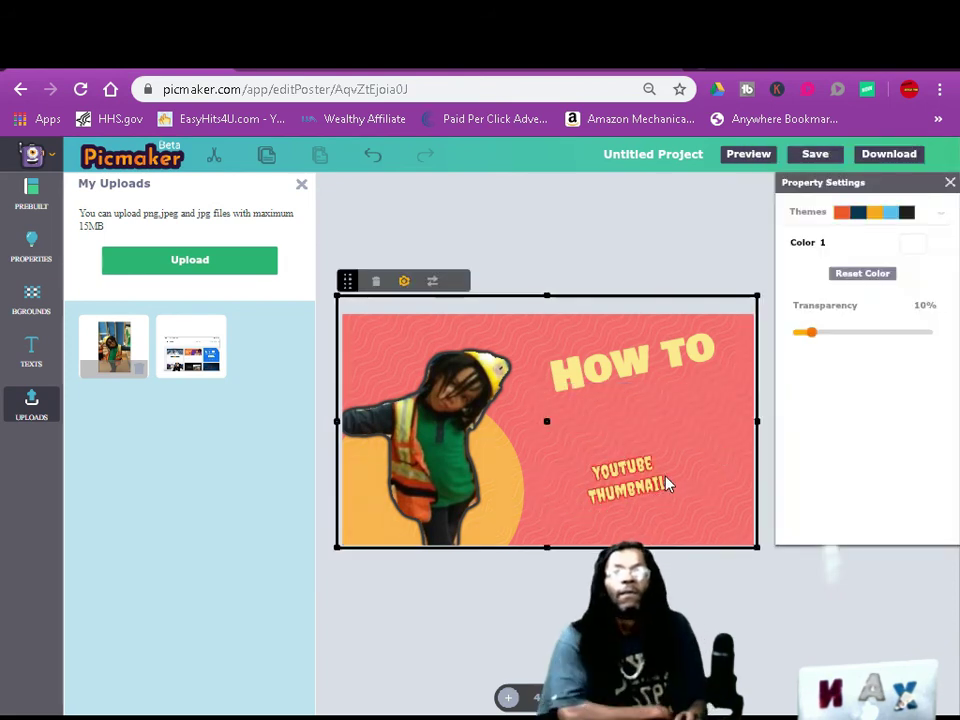
{"action": "left_click", "coordinate": [626, 481]}
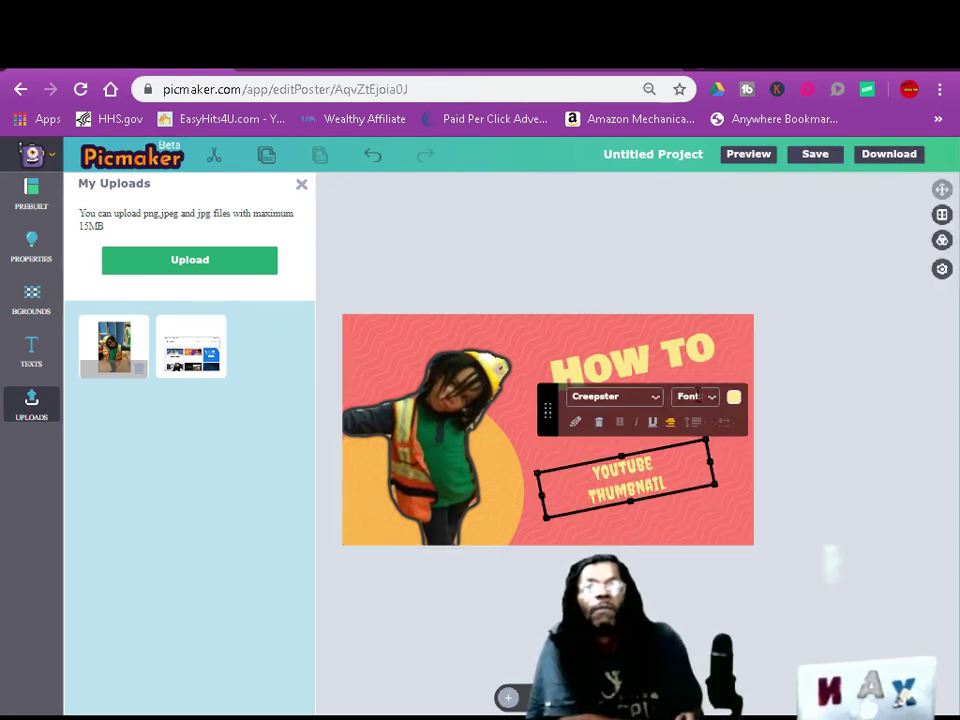
- Set the "Youtube Thumbnail" text's font size to 97 and deselect it
{"action": "left_click", "coordinate": [714, 399]}
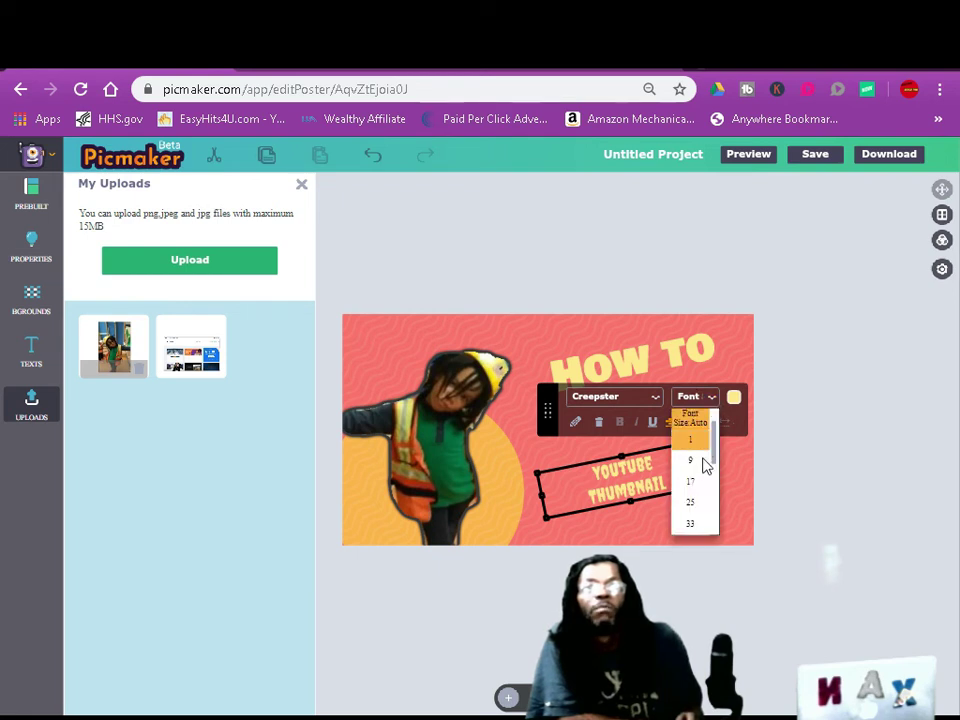
{"action": "scroll", "coordinate": [703, 470], "scroll_direction": "down", "scroll_amount": 2}
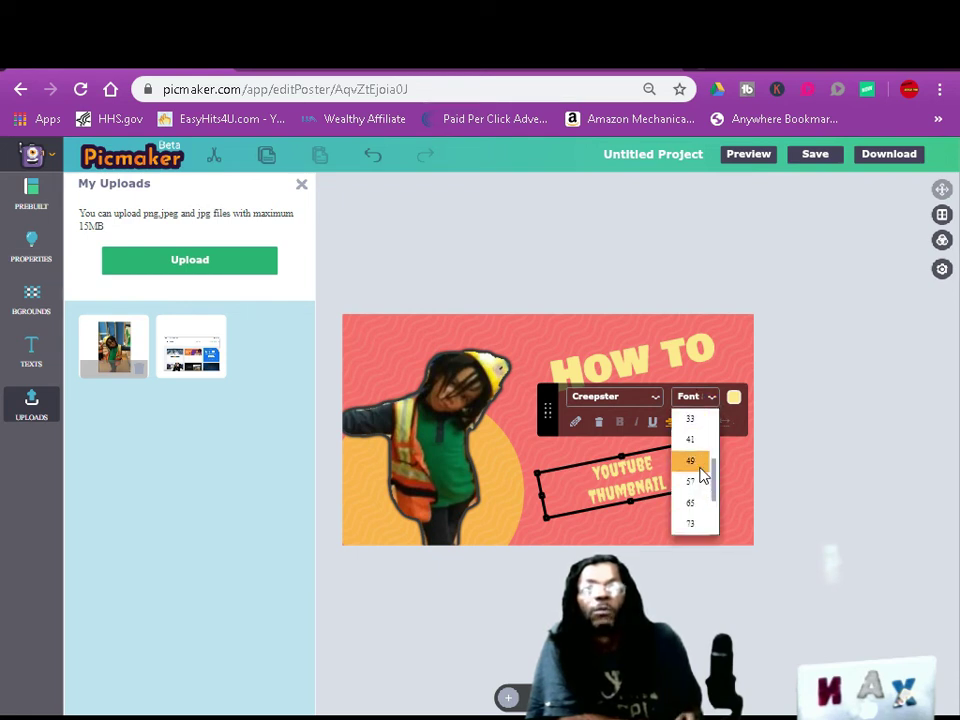
{"action": "left_click", "coordinate": [699, 481]}
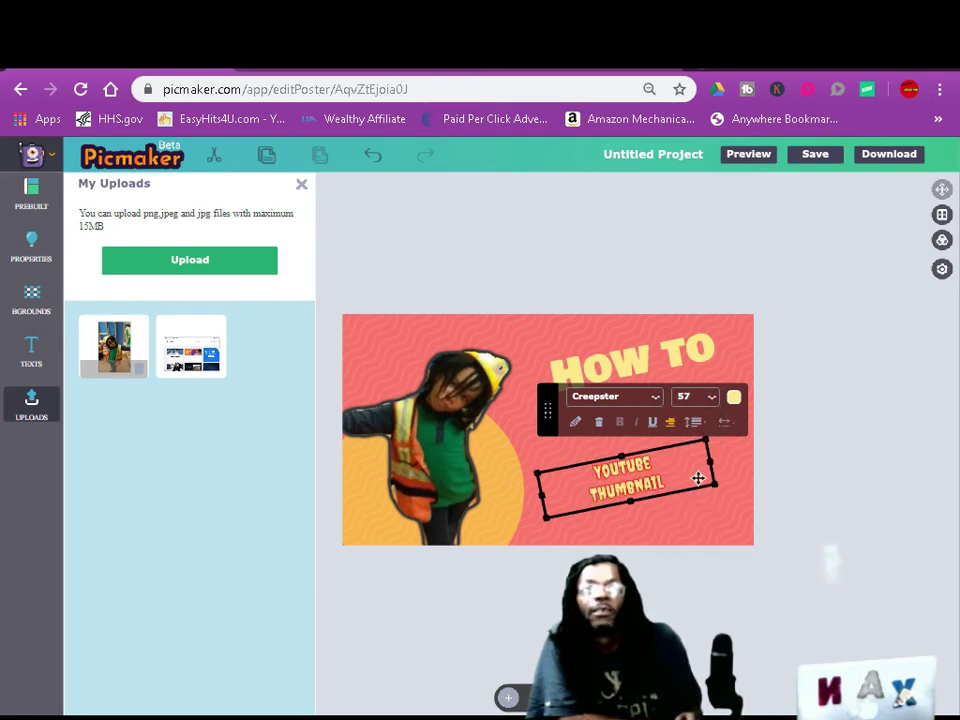
{"action": "left_click", "coordinate": [713, 400]}
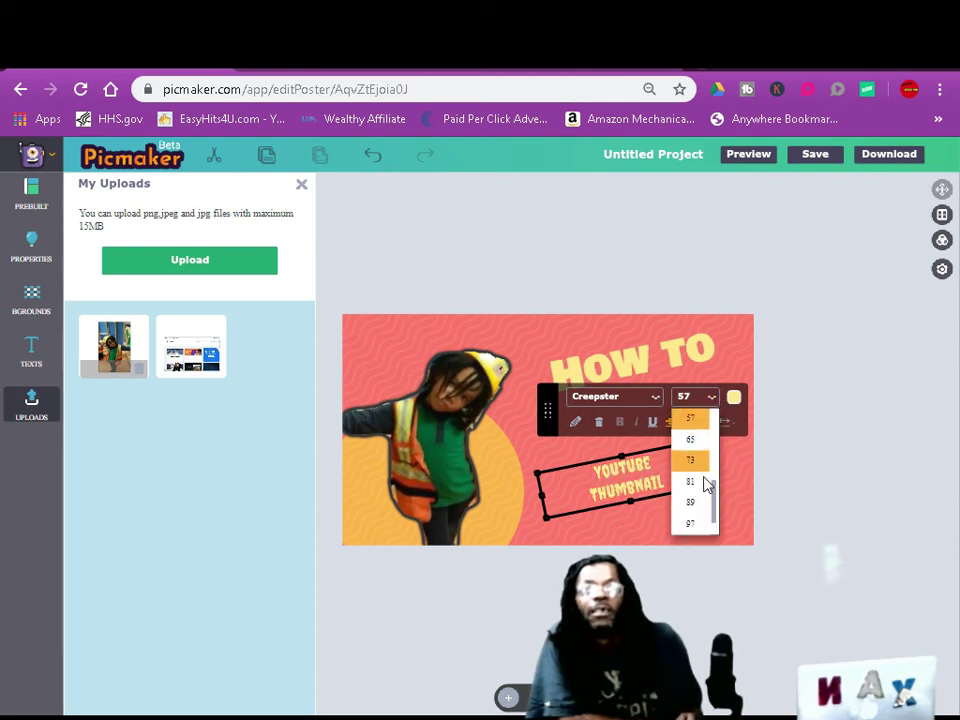
{"action": "left_click", "coordinate": [697, 525]}
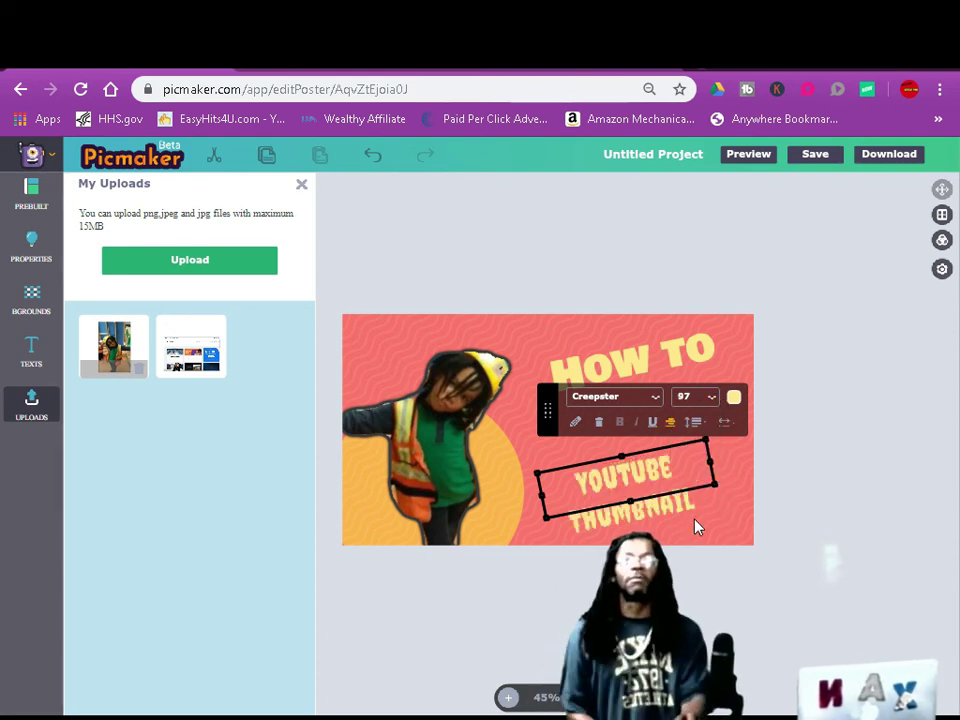
{"action": "left_click", "coordinate": [694, 525]}
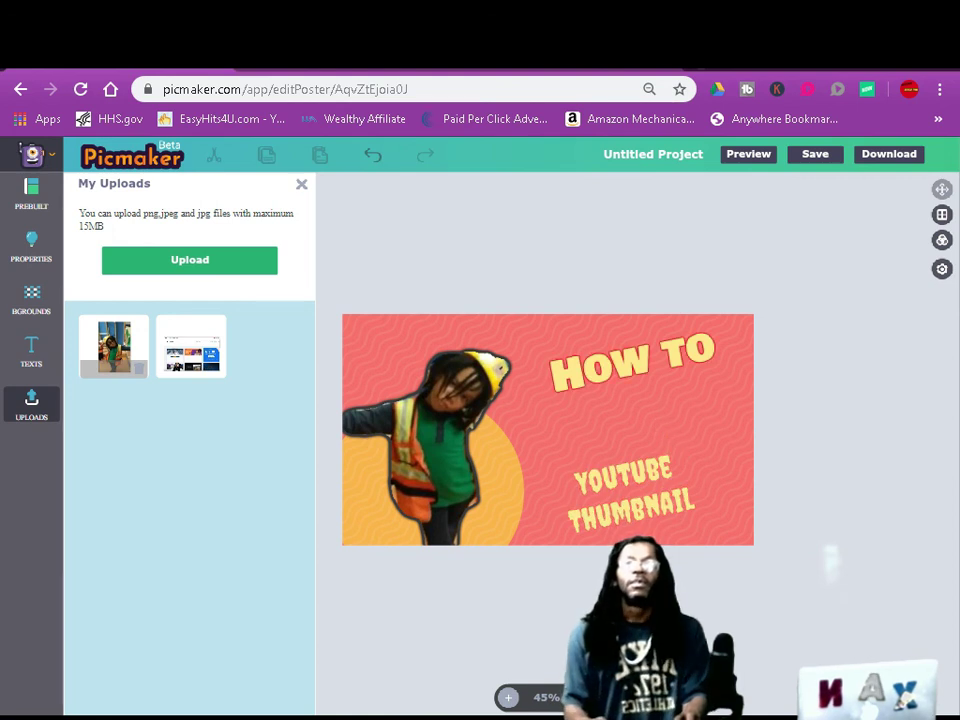
- Add a bold title to the canvas and replace its placeholder text with "Make"
{"action": "left_click", "coordinate": [664, 422]}
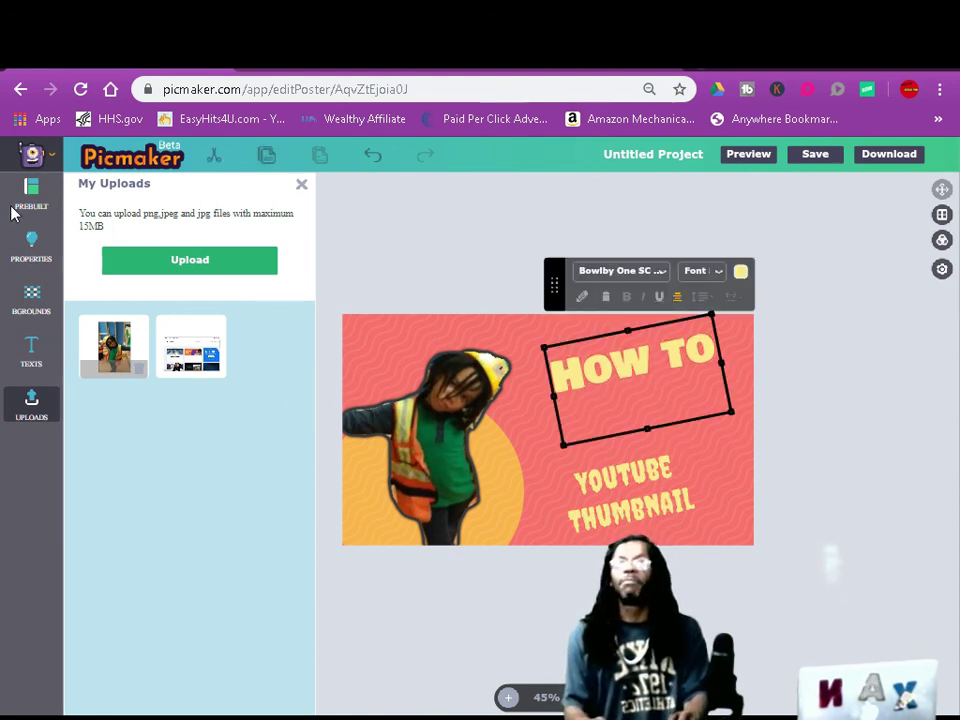
{"action": "left_click", "coordinate": [33, 349]}
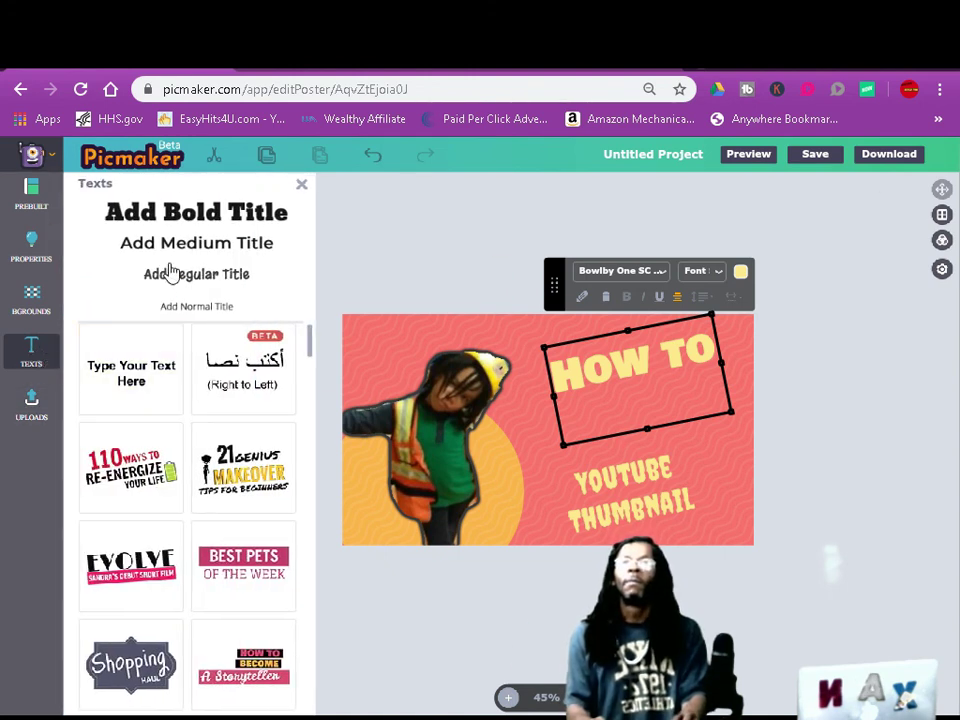
{"action": "left_click", "coordinate": [195, 220]}
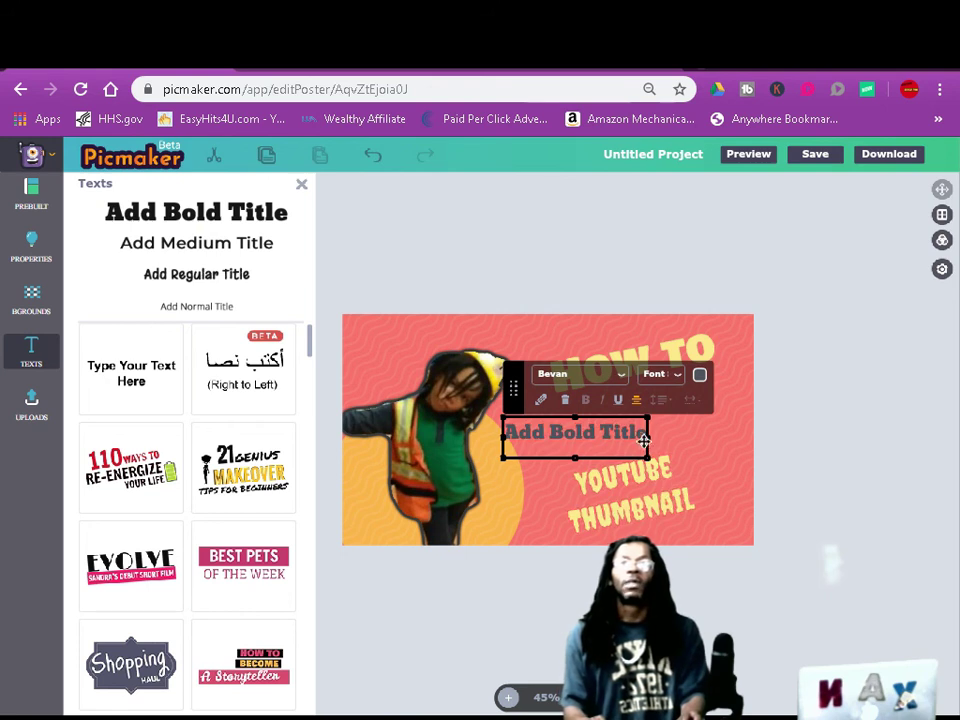
{"action": "double_click", "coordinate": [640, 433]}
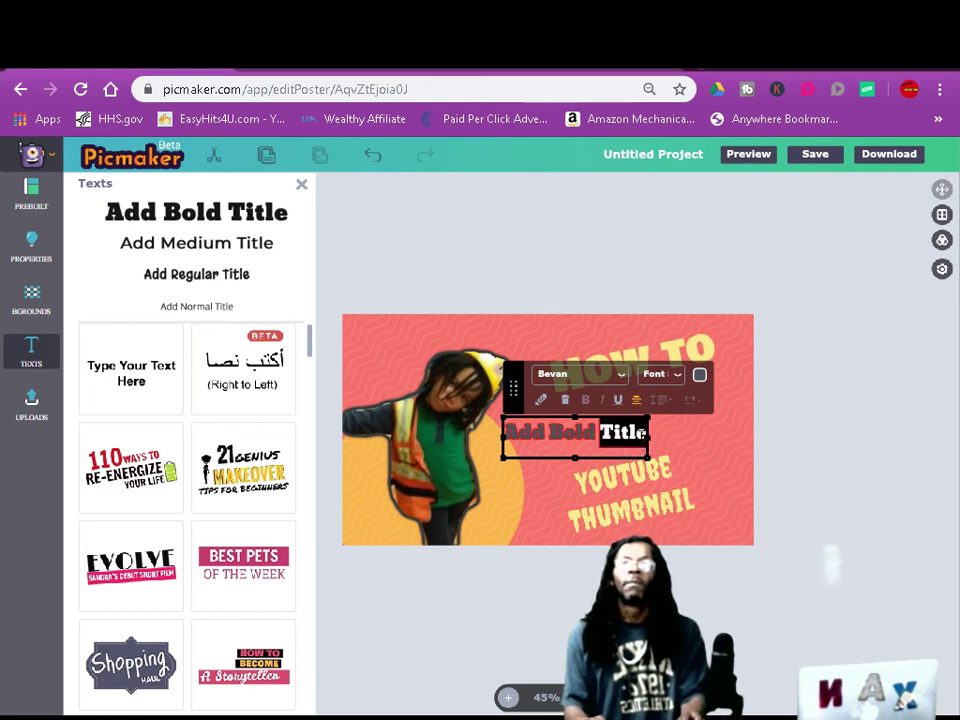
{"action": "key", "text": "ctrl+a"}
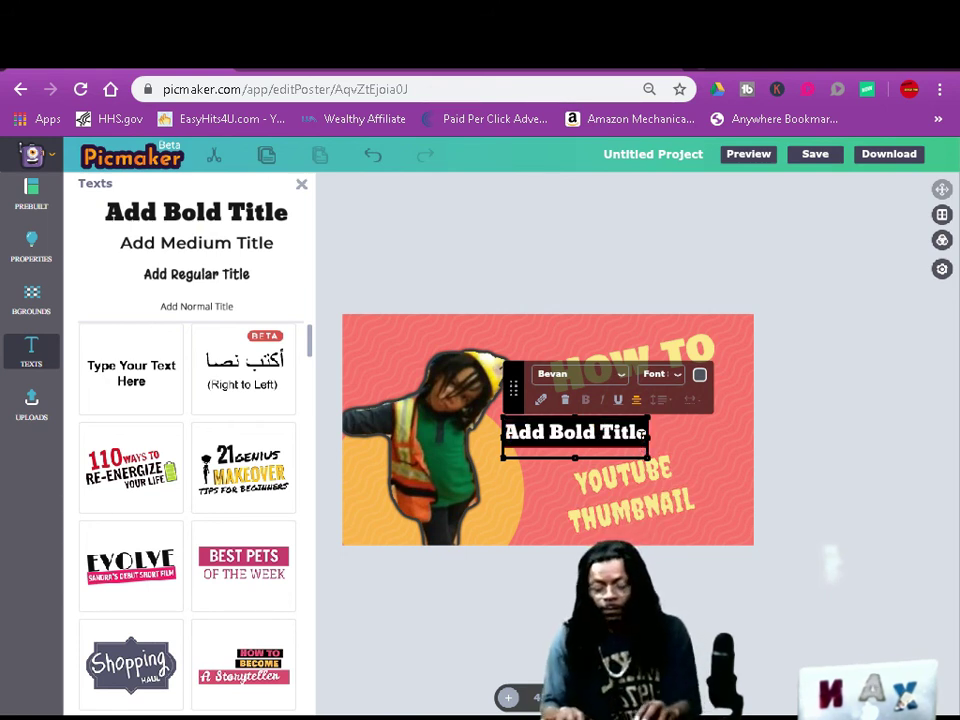
{"action": "type", "text": "Make"}
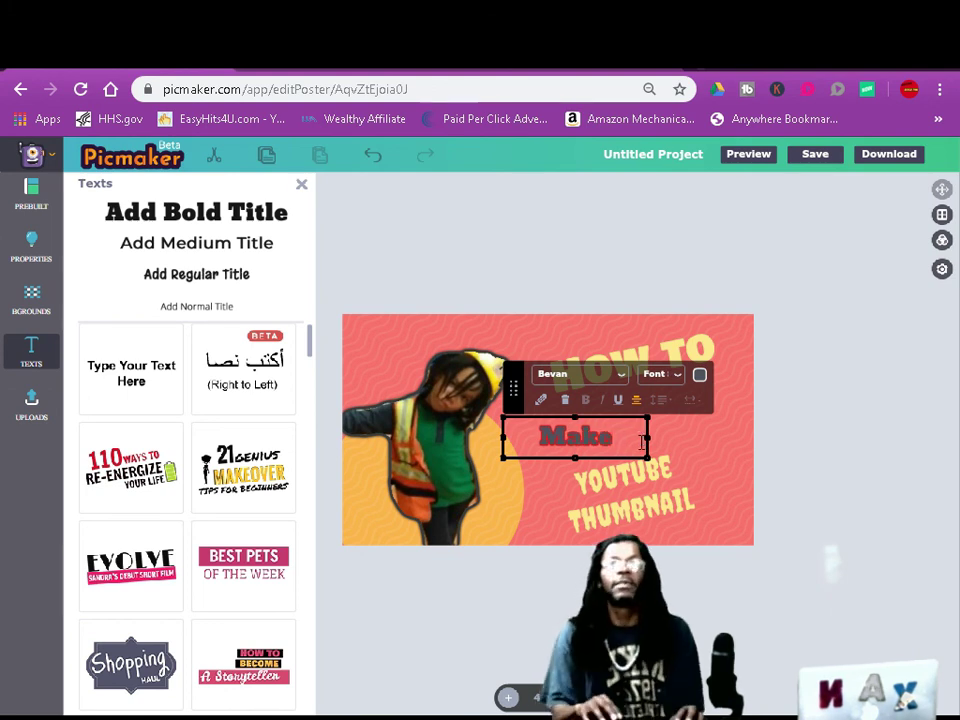
- Colour the "Make" title light yellow to match the other text
{"action": "left_click", "coordinate": [699, 377]}
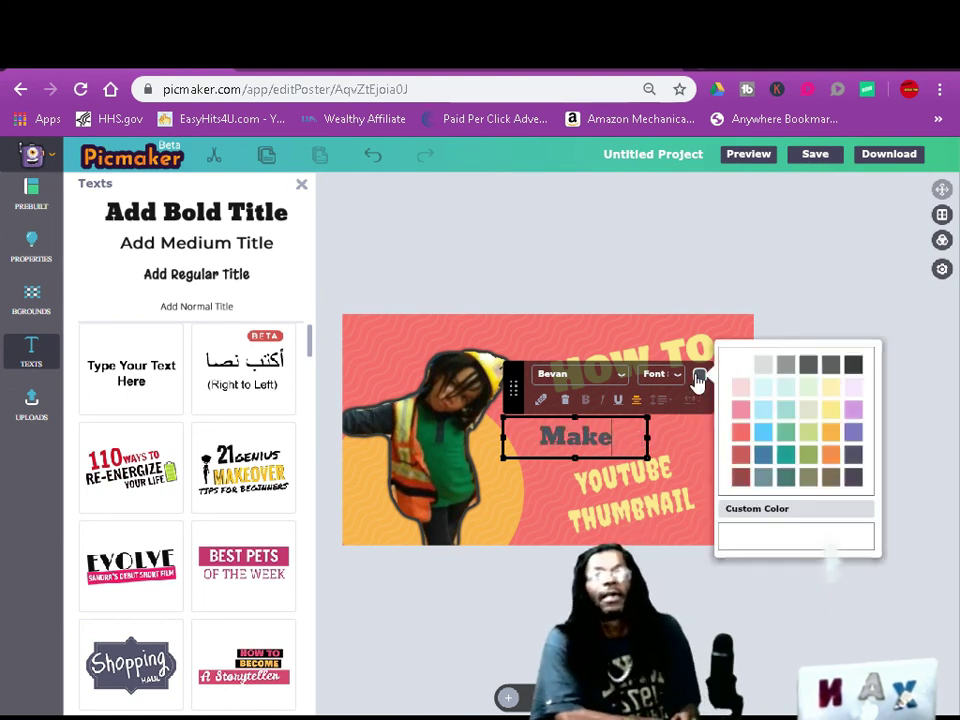
{"action": "left_click", "coordinate": [829, 411]}
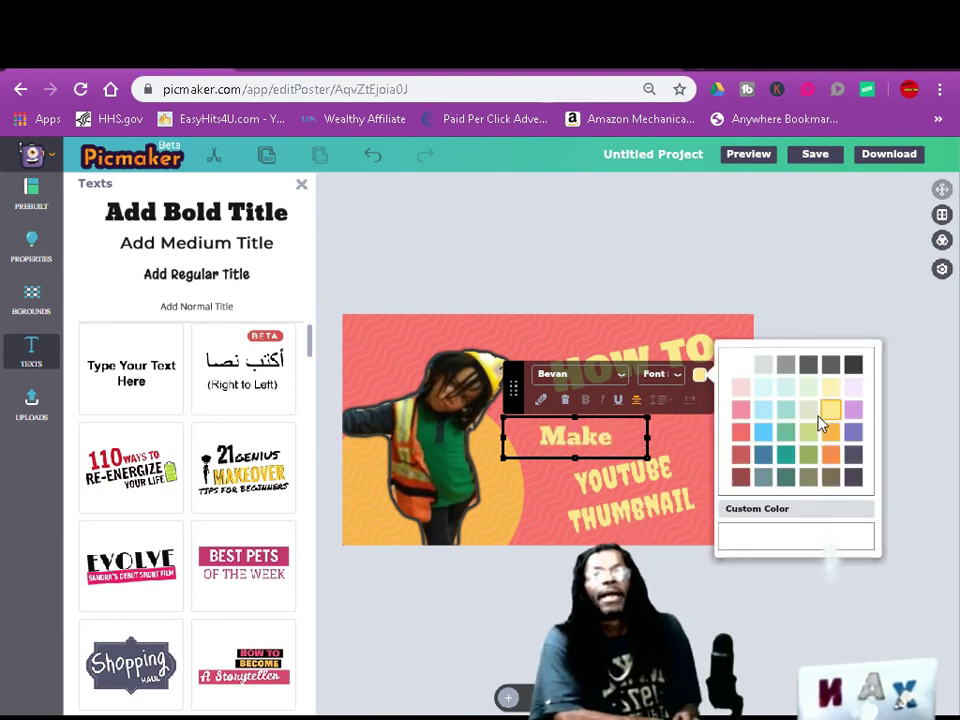
{"action": "left_click", "coordinate": [620, 485]}
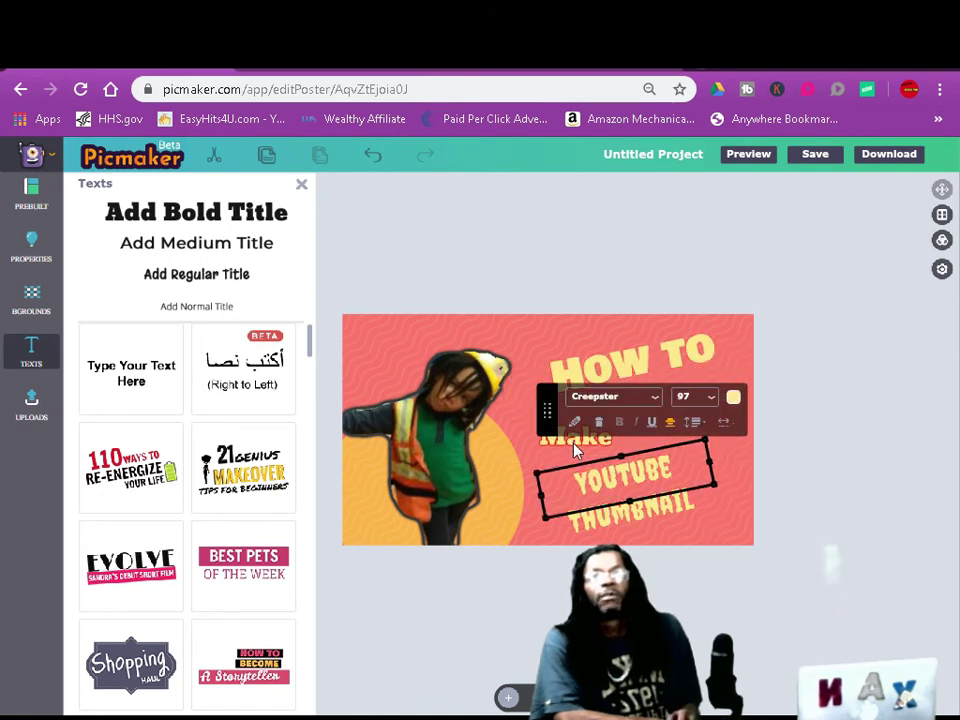
{"action": "left_click", "coordinate": [433, 354]}
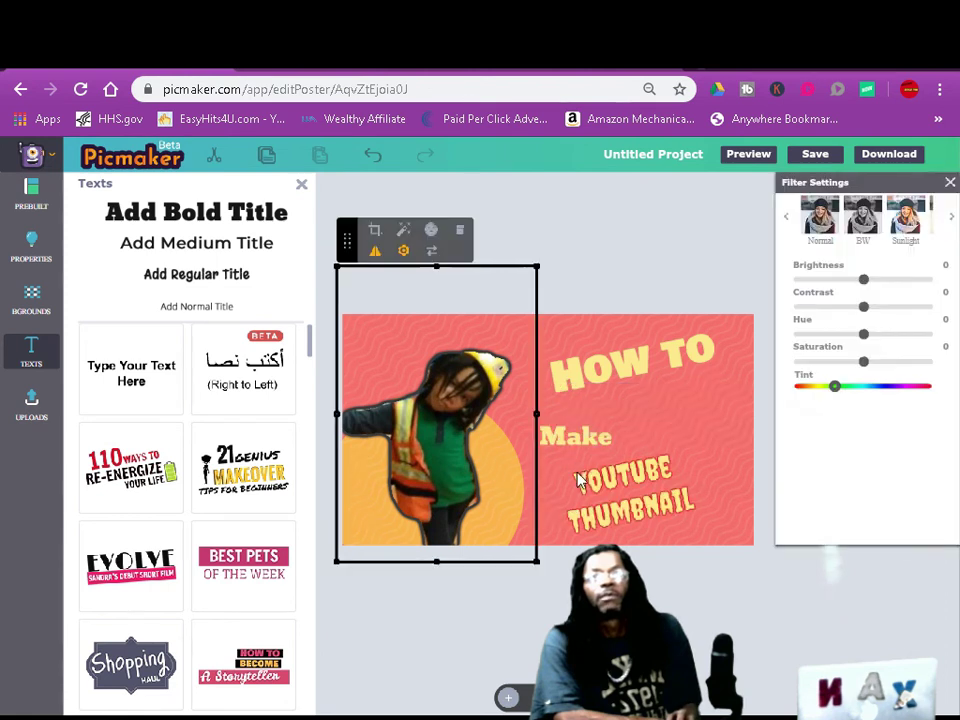
- Centre the "Make" title under "HOW TO" and move the "Youtube Thumbnail" text up just beneath it
{"action": "left_click", "coordinate": [575, 435]}
{"action": "left_click_drag", "start_coordinate": [575, 435], "coordinate": [633, 414]}
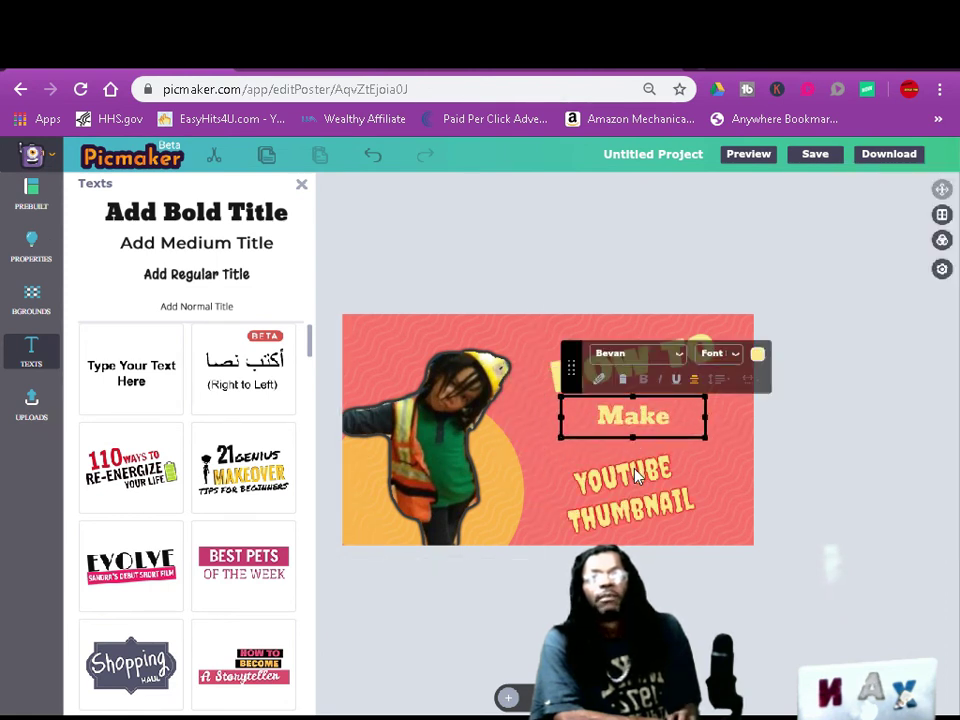
{"action": "left_click_drag", "start_coordinate": [635, 470], "coordinate": [635, 455]}
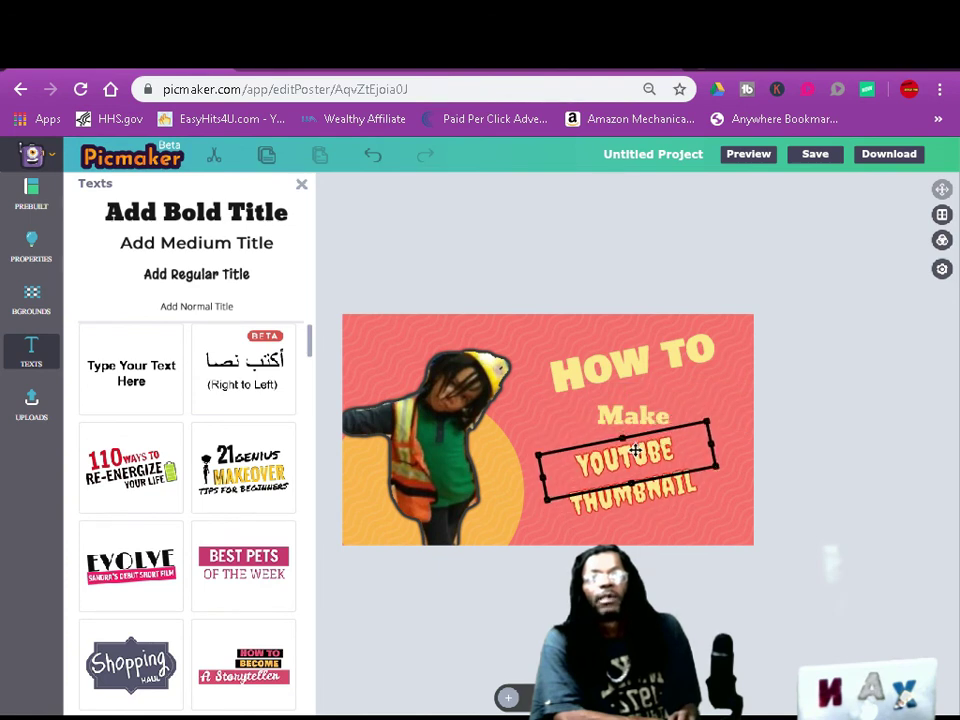
{"action": "left_click", "coordinate": [787, 439]}
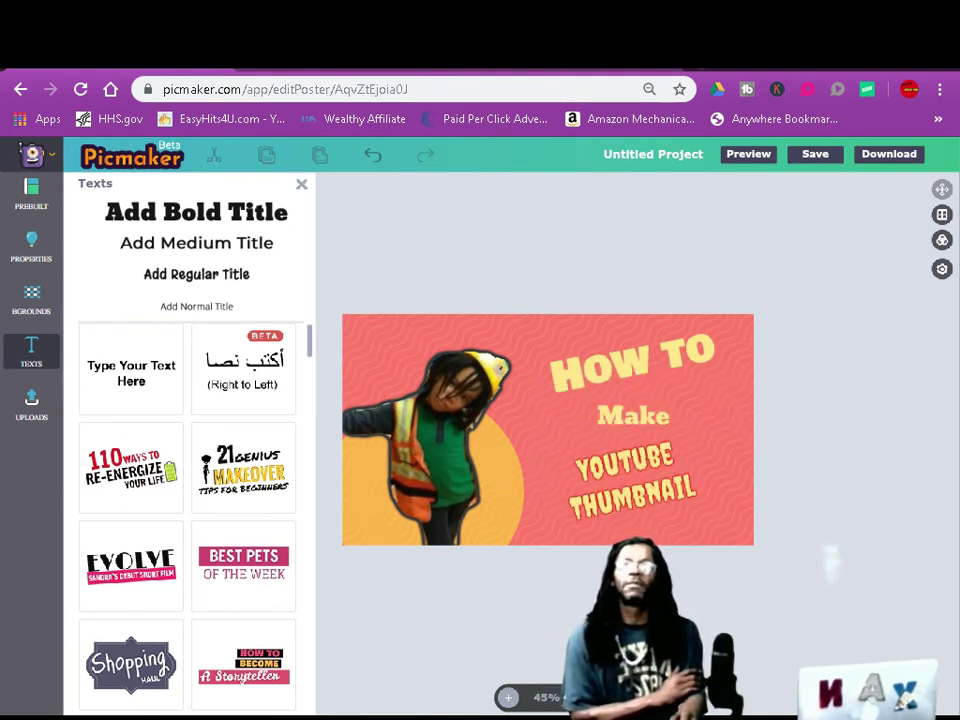
- Left-align the "Youtube Thumbnail" text within its box and deselect it
{"action": "left_click", "coordinate": [663, 459]}
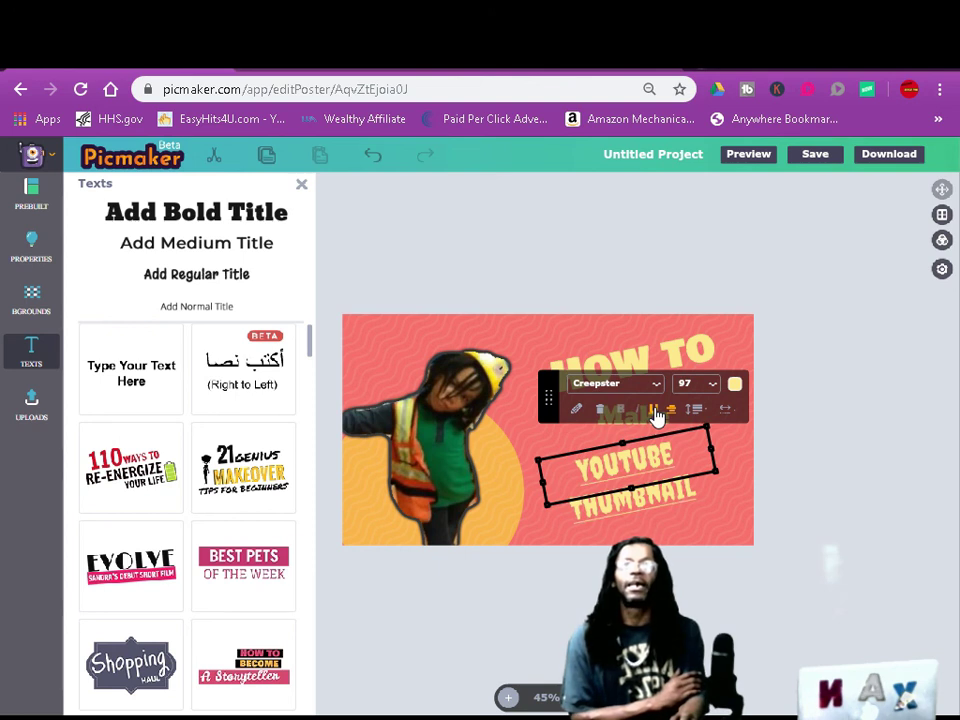
{"action": "left_click", "coordinate": [672, 416]}
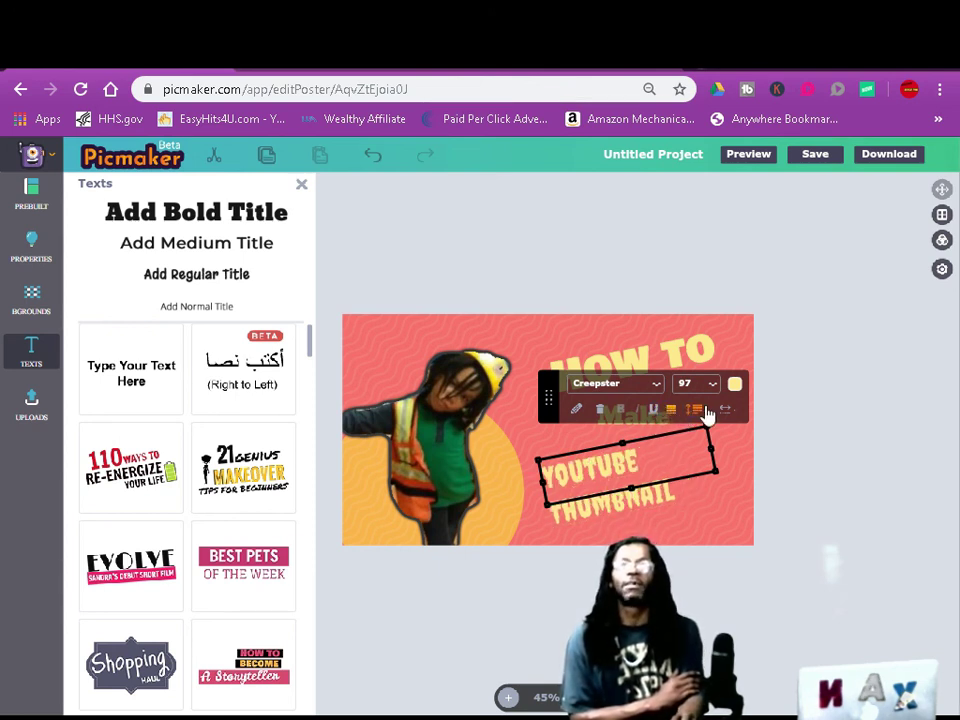
{"action": "left_click", "coordinate": [799, 412]}
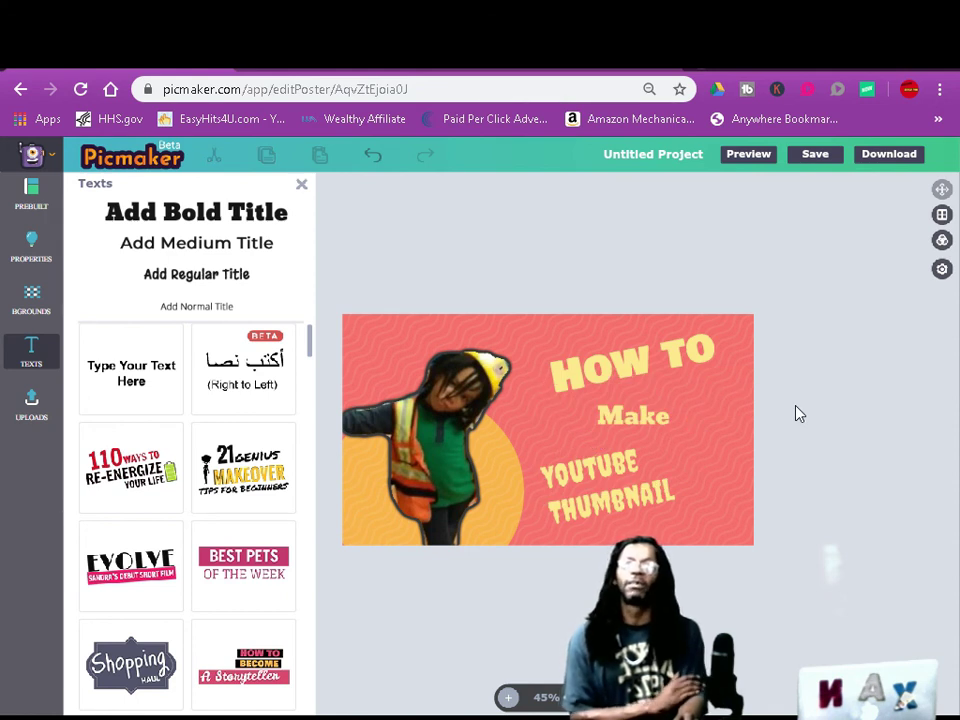